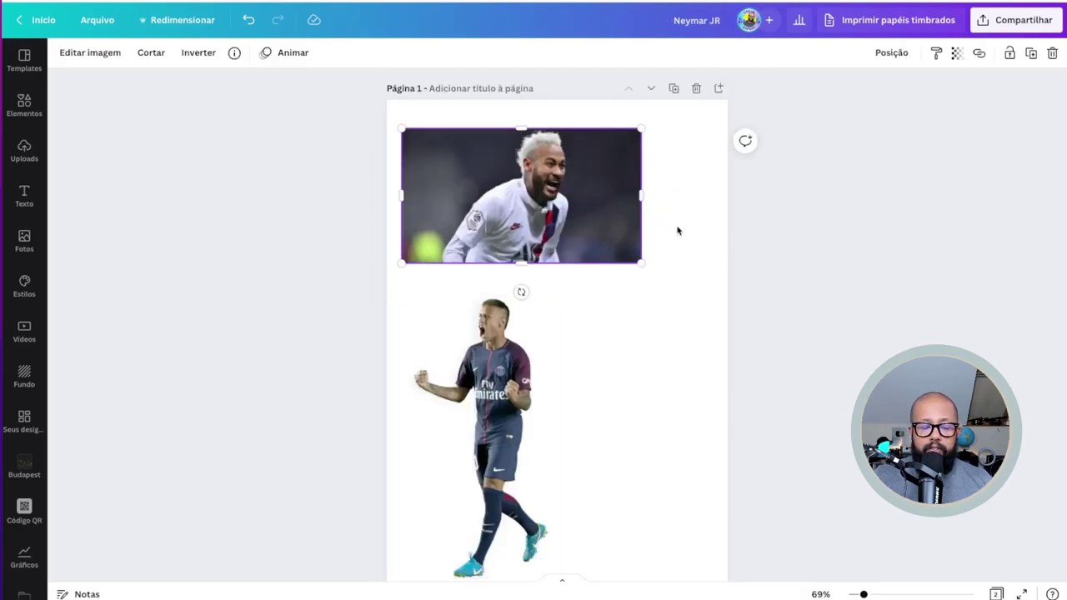
key(ctrl+v)
drag(595, 329, 679, 326)
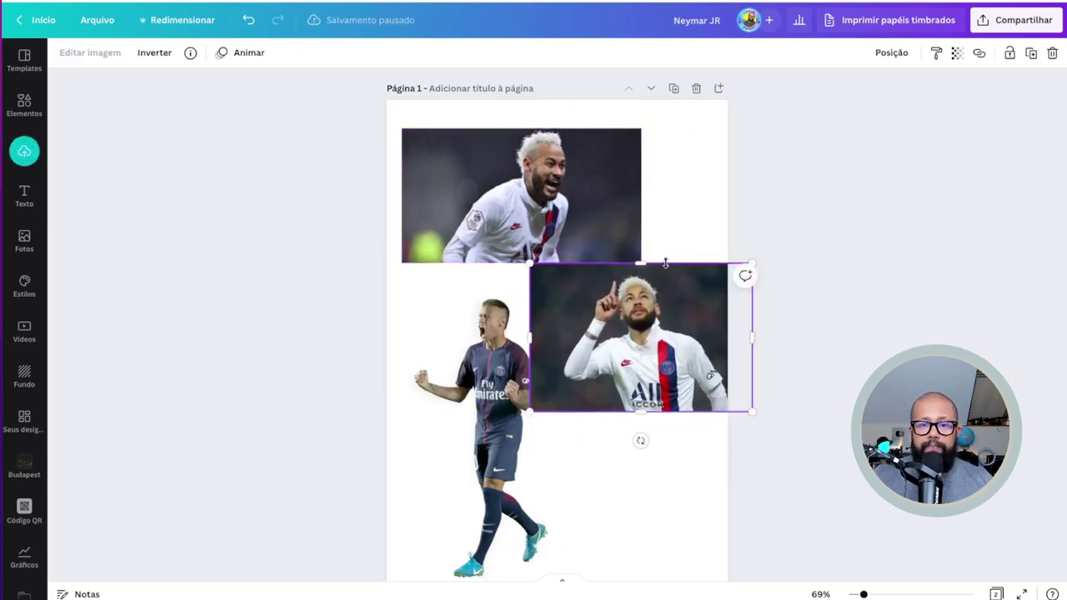
drag(678, 309, 812, 158)
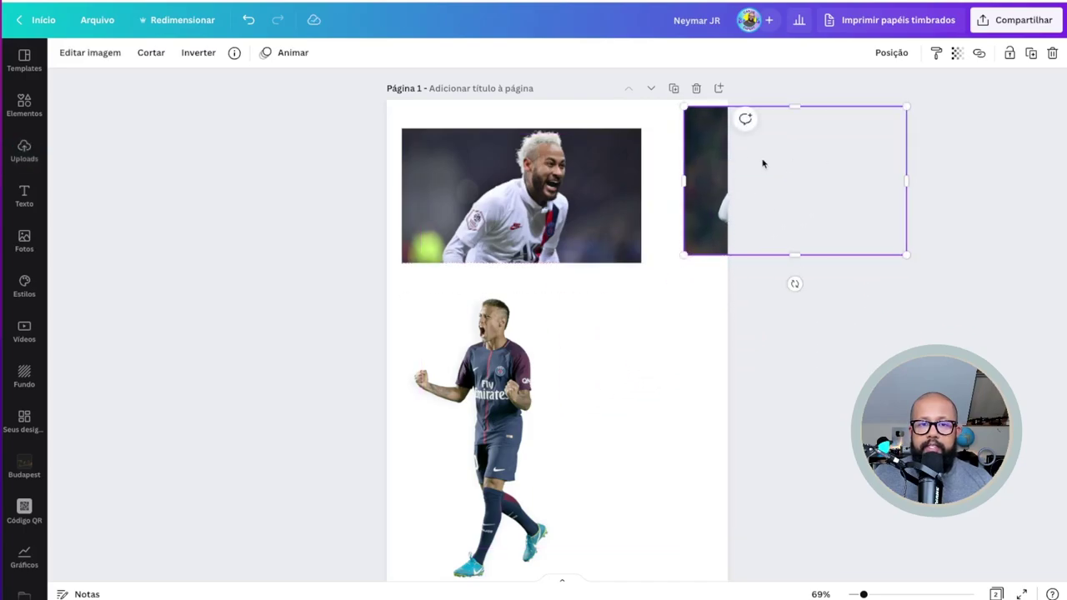
click(754, 184)
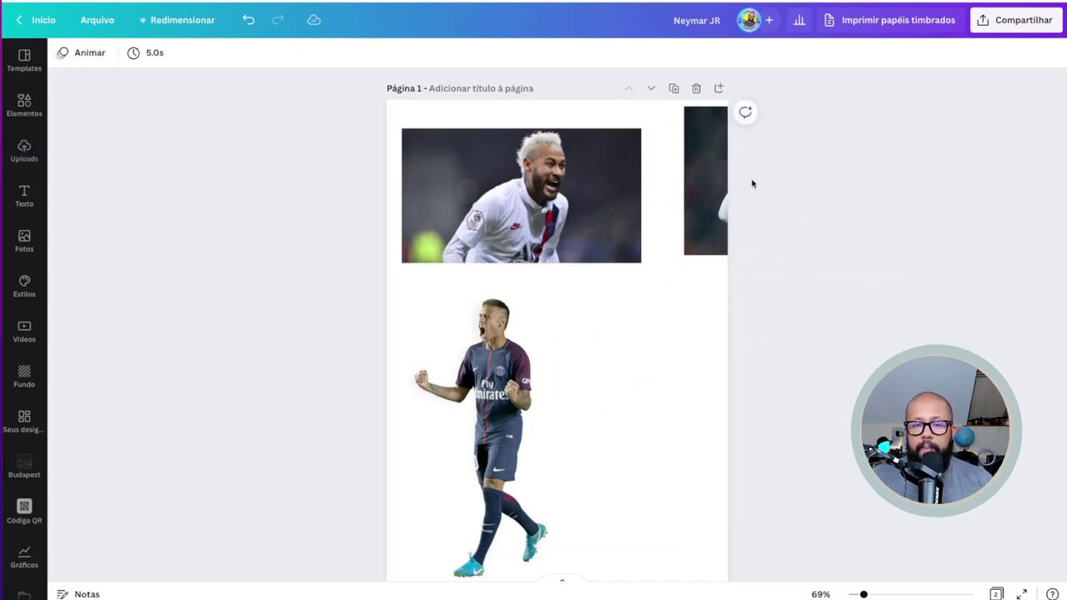
click(714, 196)
key(Delete)
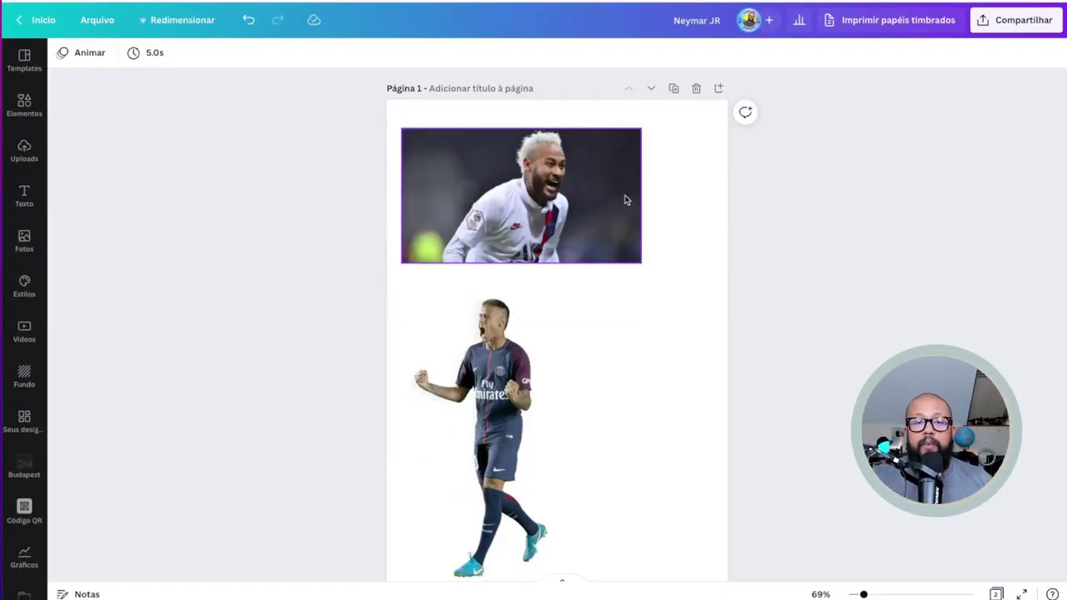
Remove the background from the smiling player's photo on page 1 and apply the result
click(626, 200)
click(100, 54)
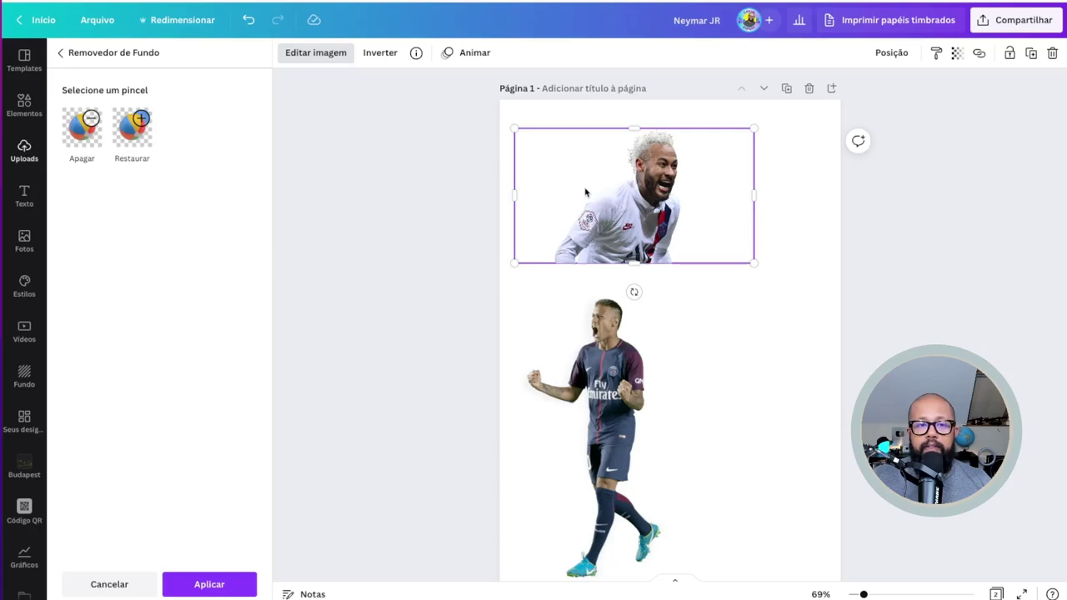
click(207, 583)
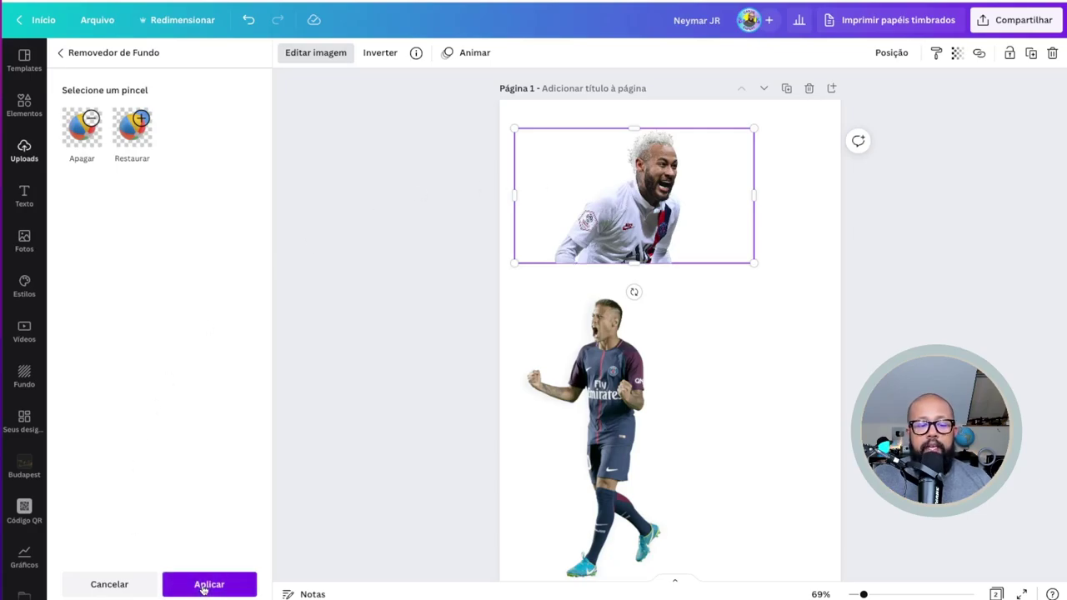
Enlarge the smiling player's cut-out beyond the page width and shift the full-body player up, partly off page 1
drag(753, 263, 1048, 472)
drag(899, 354, 810, 409)
click(654, 425)
drag(671, 298, 705, 231)
drag(623, 290, 563, 9)
click(746, 304)
drag(708, 329, 706, 314)
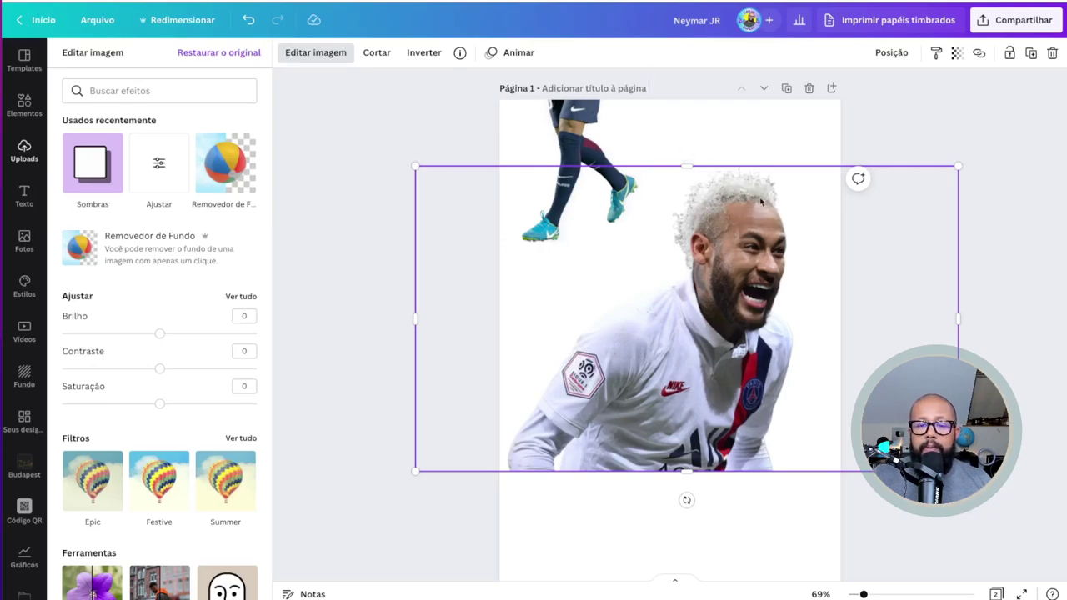
key(Escape)
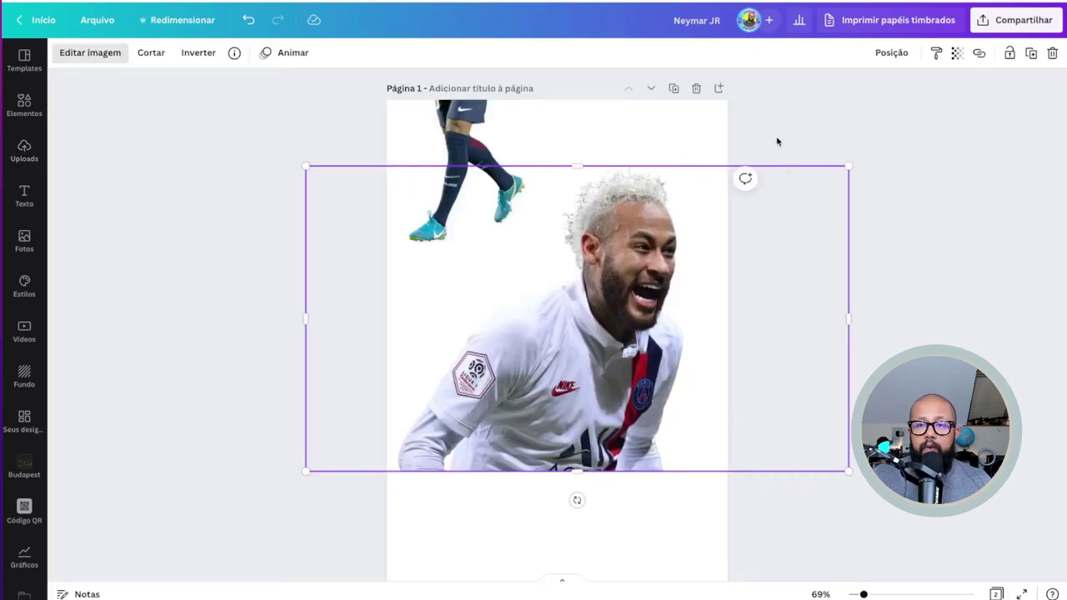
click(841, 123)
Duplicate the finished poster on page 2 and remove the full-body player from the copy
scroll(834, 137, down, 5)
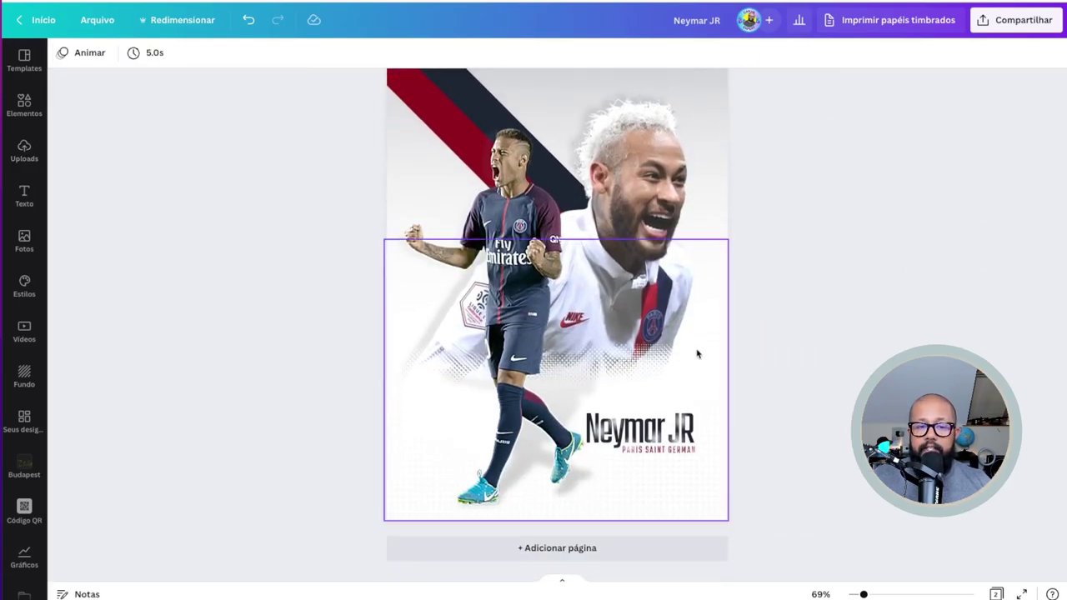
scroll(722, 255, down, 4)
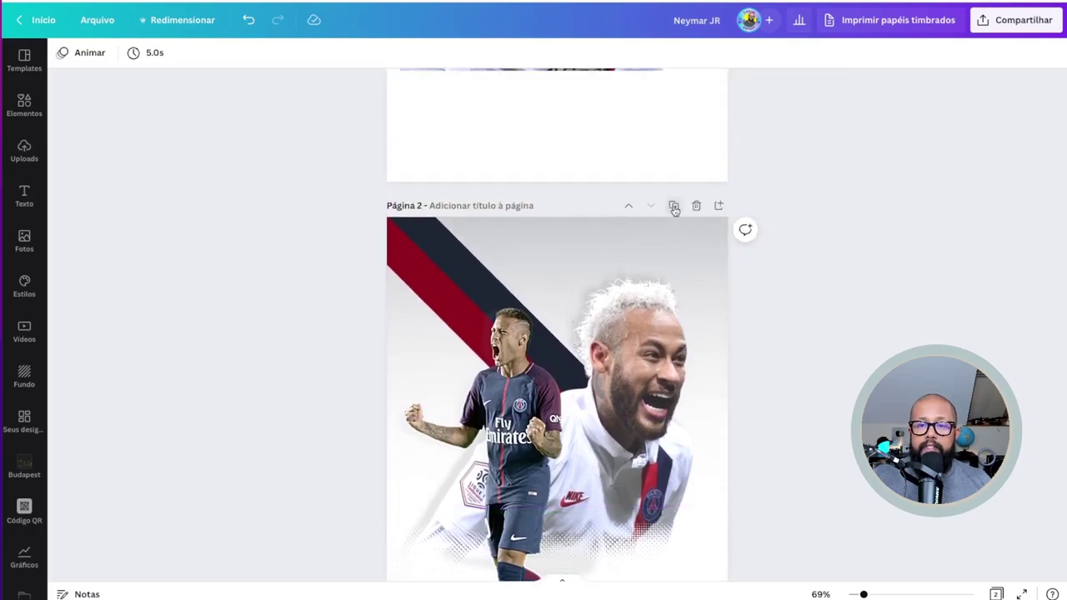
scroll(654, 357, down, 2)
drag(500, 550, 510, 570)
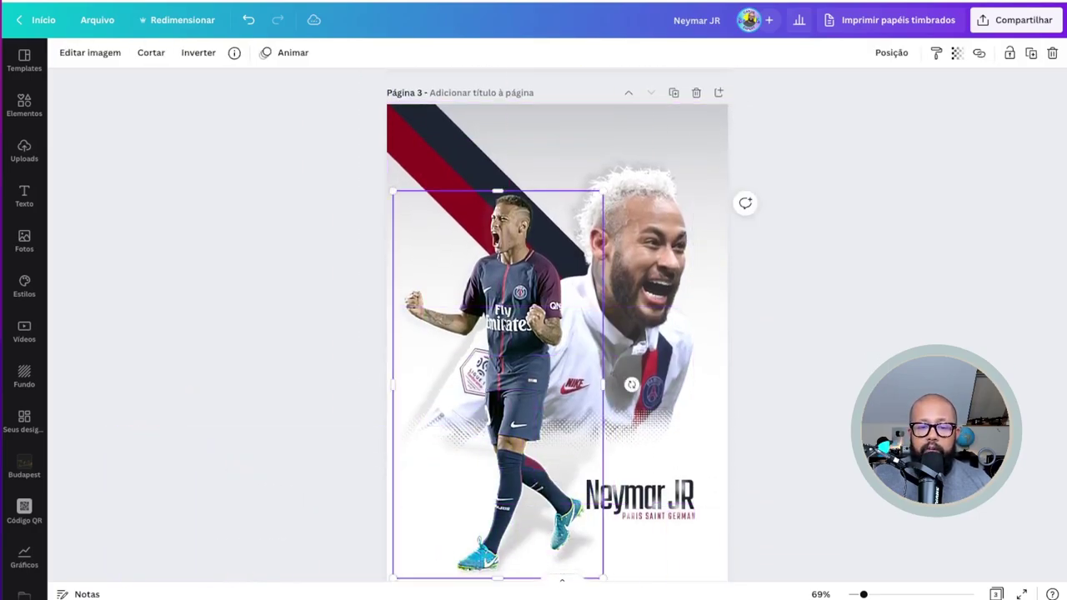
drag(502, 325, 322, 521)
drag(582, 430, 609, 400)
click(723, 352)
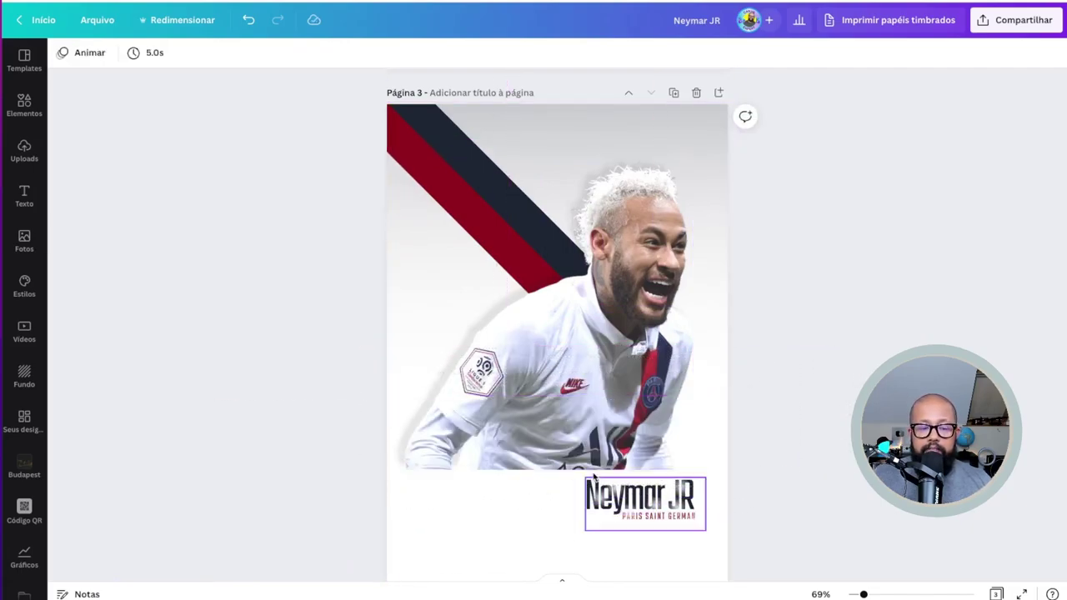
Put the halftone fade group back over the player's lower edge on page 3 and ungroup it
click(612, 448)
drag(608, 435, 592, 466)
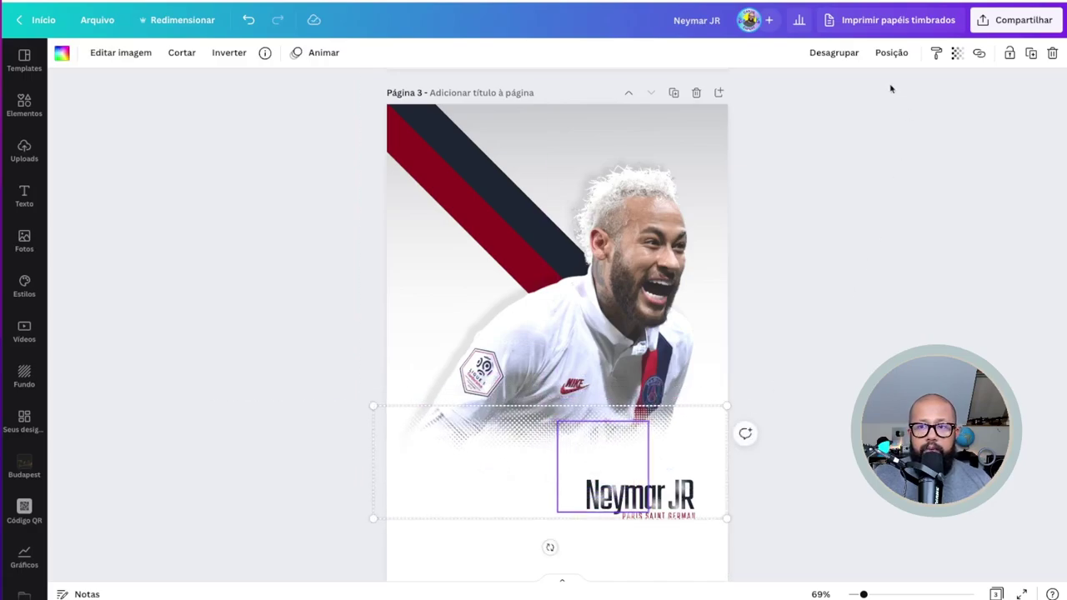
click(833, 52)
drag(632, 425, 698, 428)
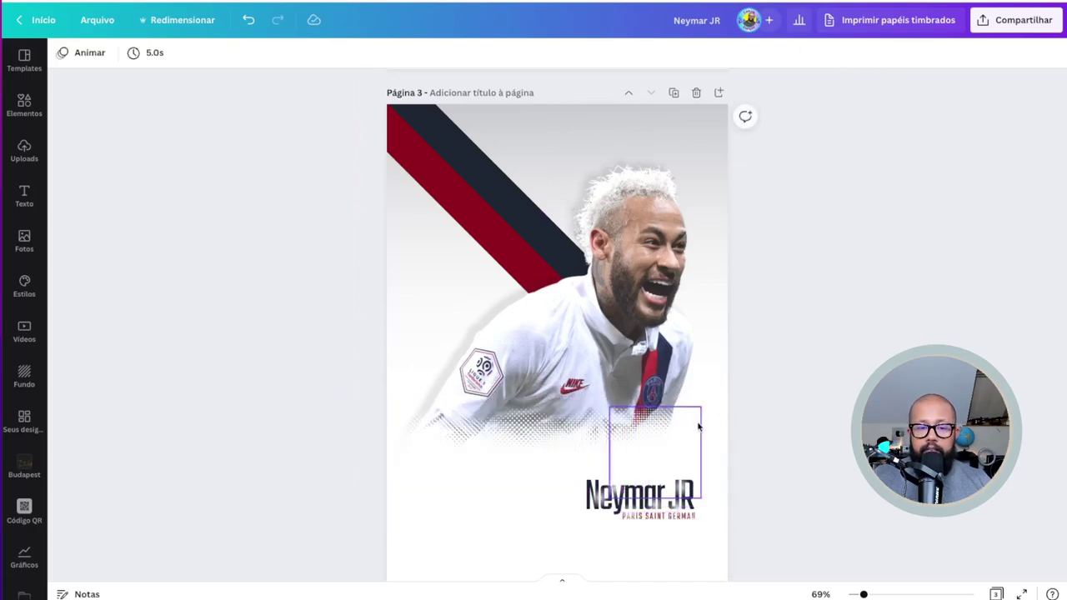
Copy one white halftone piece from page 3 onto the smiling player's shirt on page 1
scroll(773, 353, up, 5)
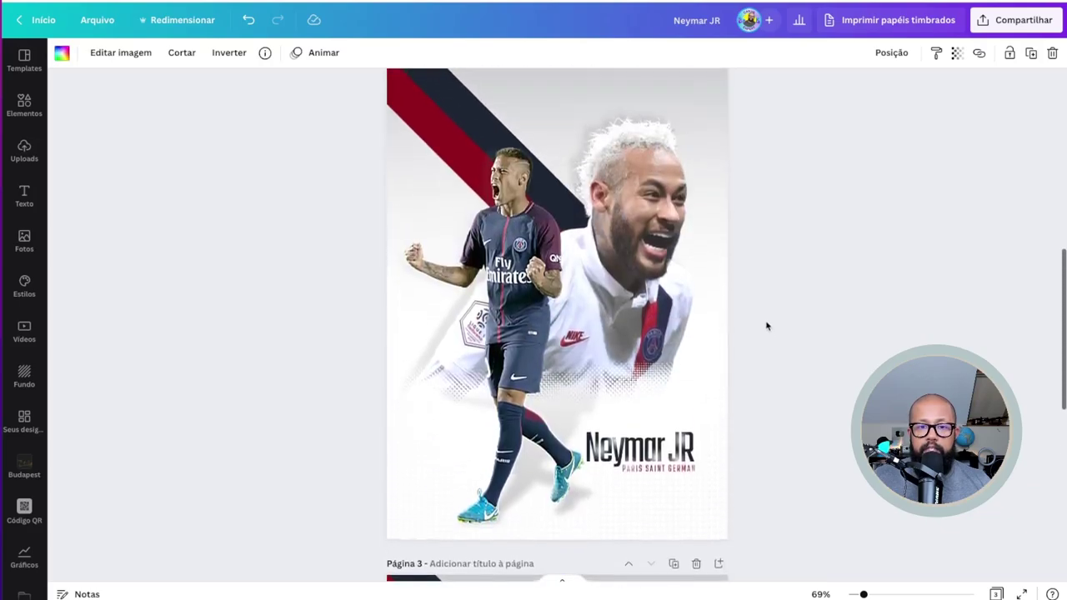
scroll(673, 253, up, 5)
click(643, 451)
drag(643, 451, 564, 381)
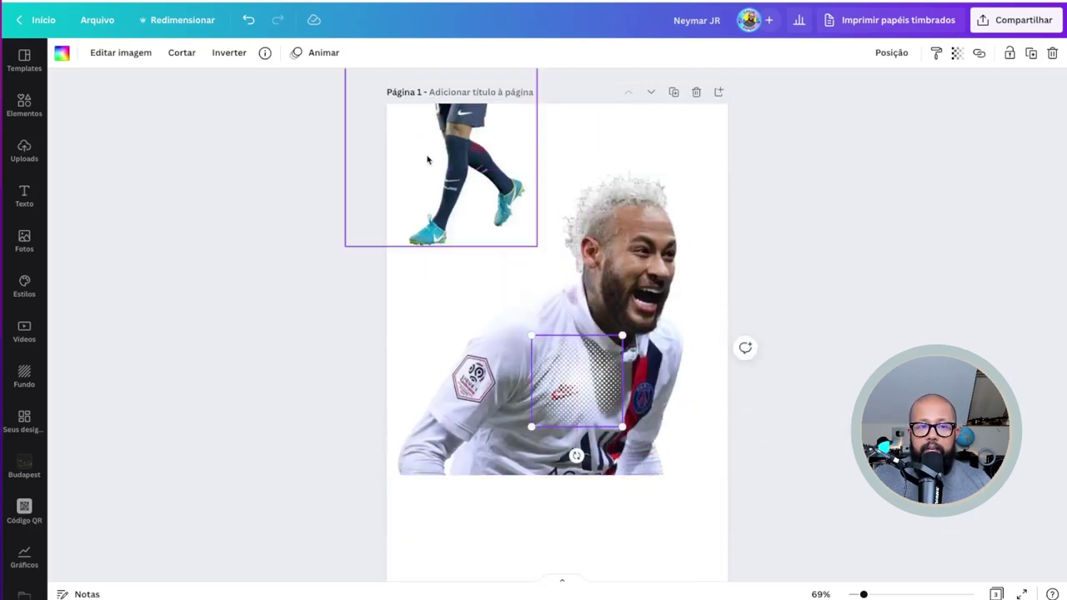
View the halftone piece's details, search the element library for "halftone" and browse the figures
click(265, 54)
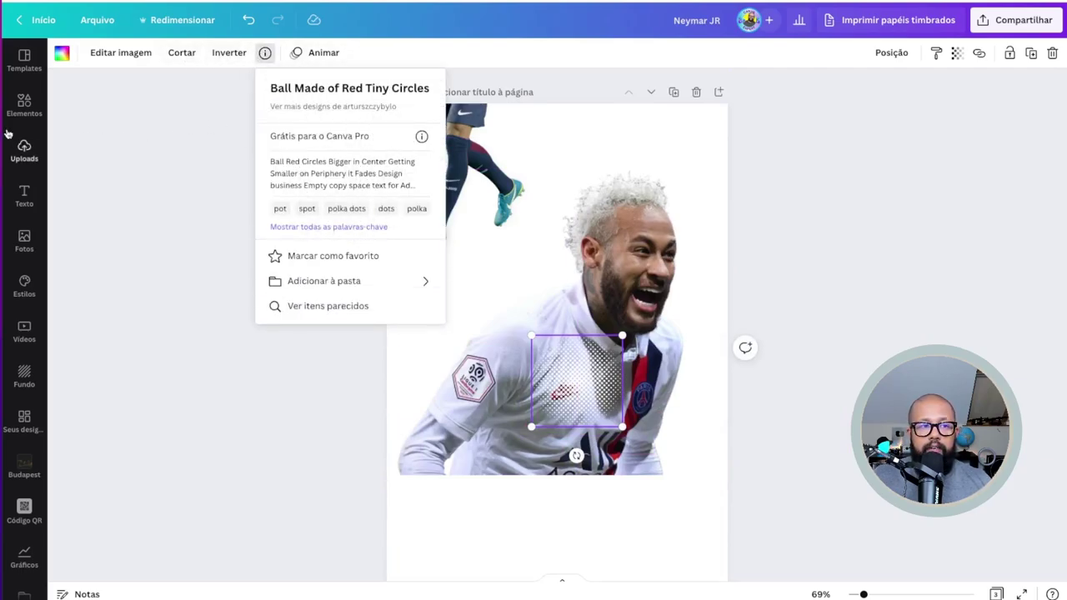
click(36, 113)
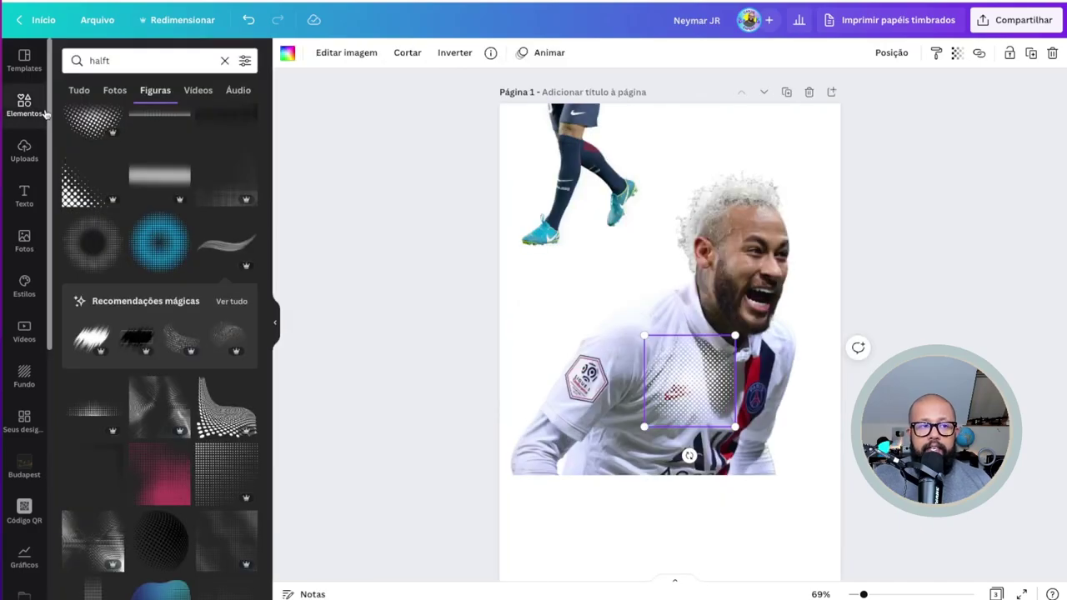
click(154, 58)
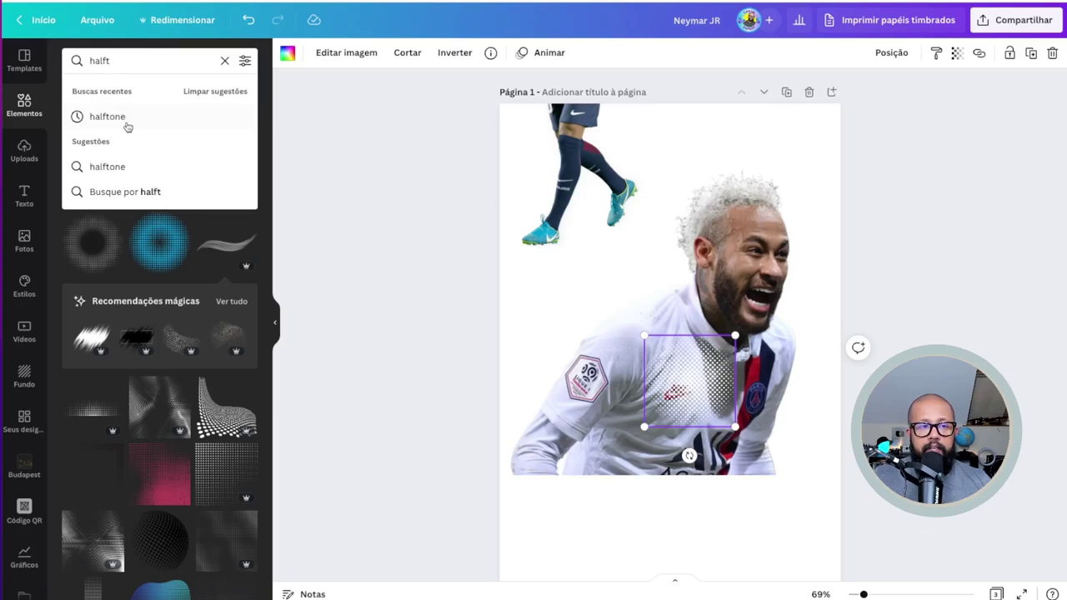
click(125, 117)
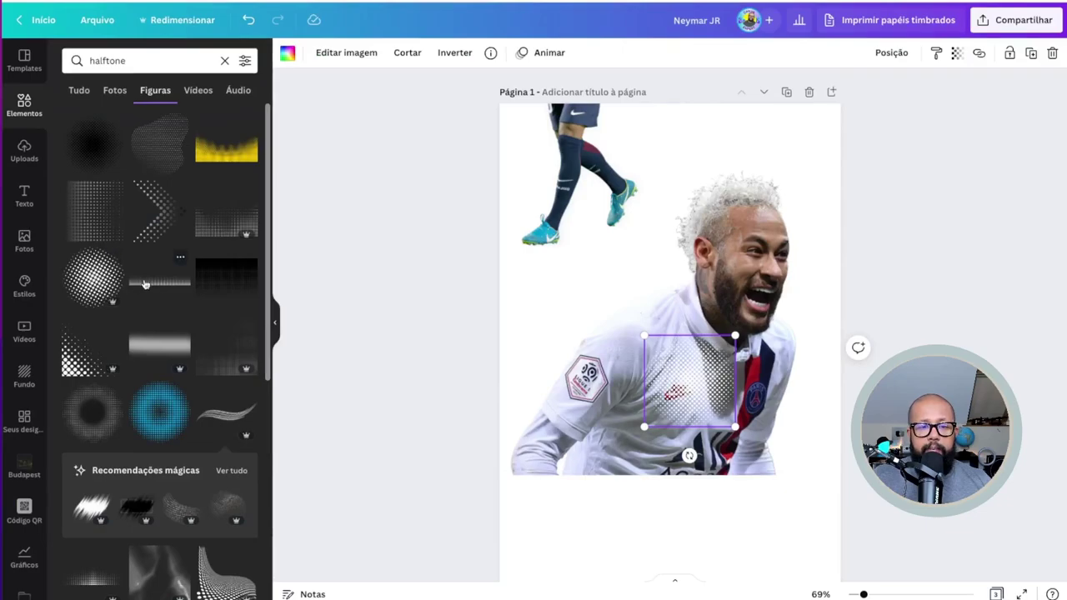
scroll(139, 308, down, 2)
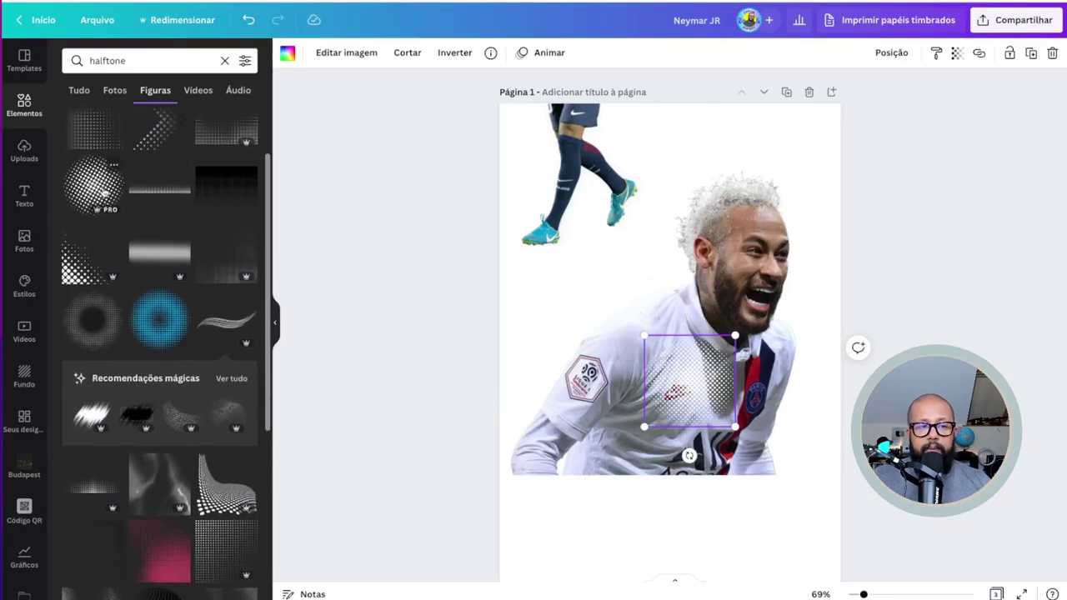
Try the round dotted halftone figure on page 1, shrinking it over the smiling player's sleeve badge
click(101, 191)
drag(663, 366, 581, 405)
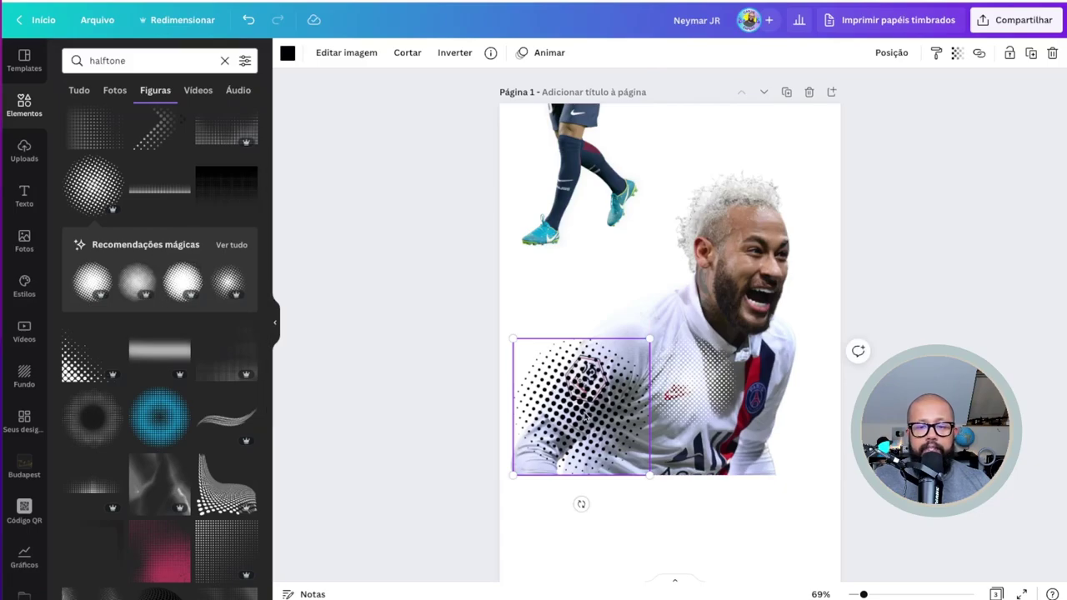
drag(648, 473, 611, 434)
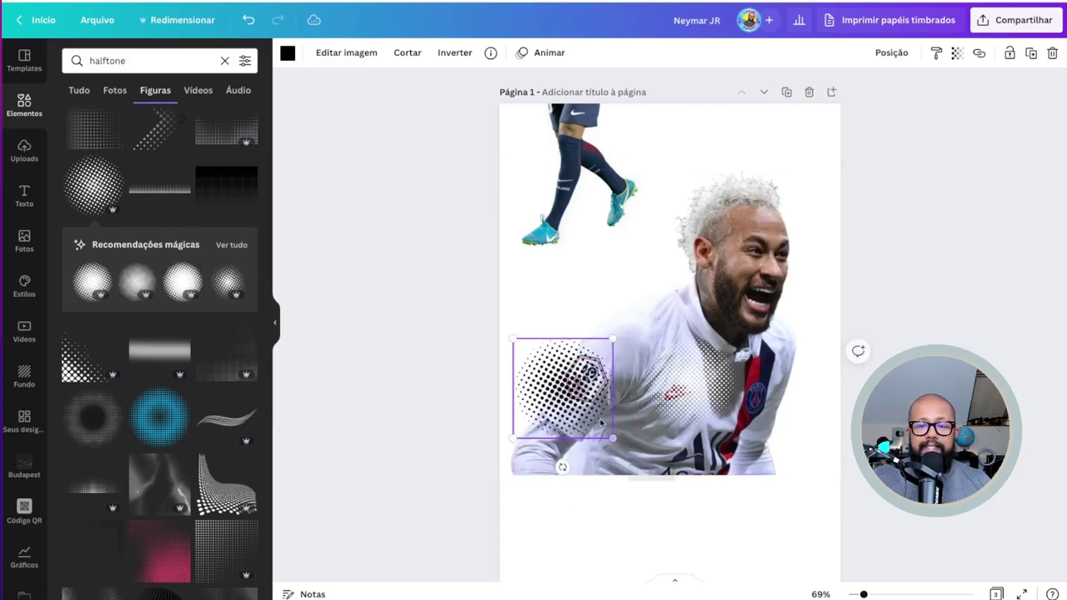
drag(563, 388, 599, 390)
Check the white halftone piece's details and spread overlapping copies of it along the player's lower edge
click(491, 52)
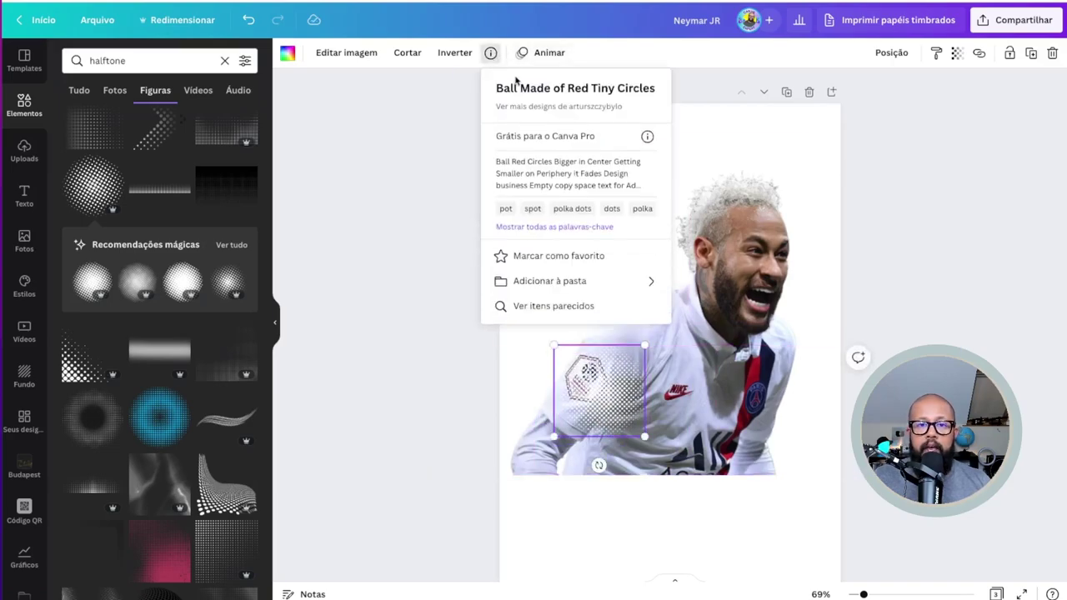
click(602, 410)
drag(602, 410, 683, 466)
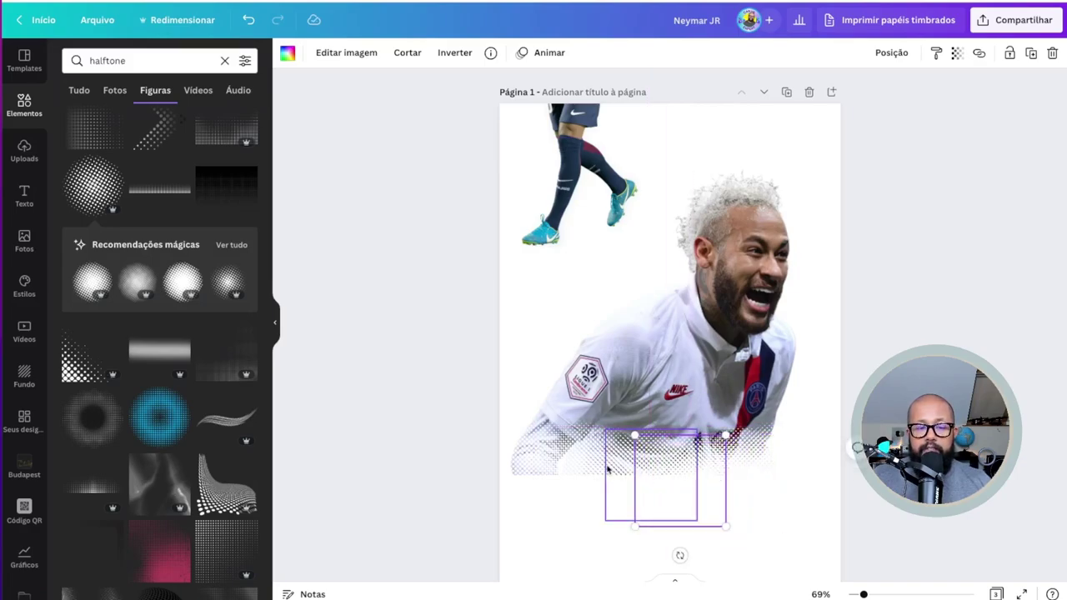
On page 3, move the player's cut-out up clear of the fade, select all the halftone pieces and group them
scroll(680, 440, down, 5)
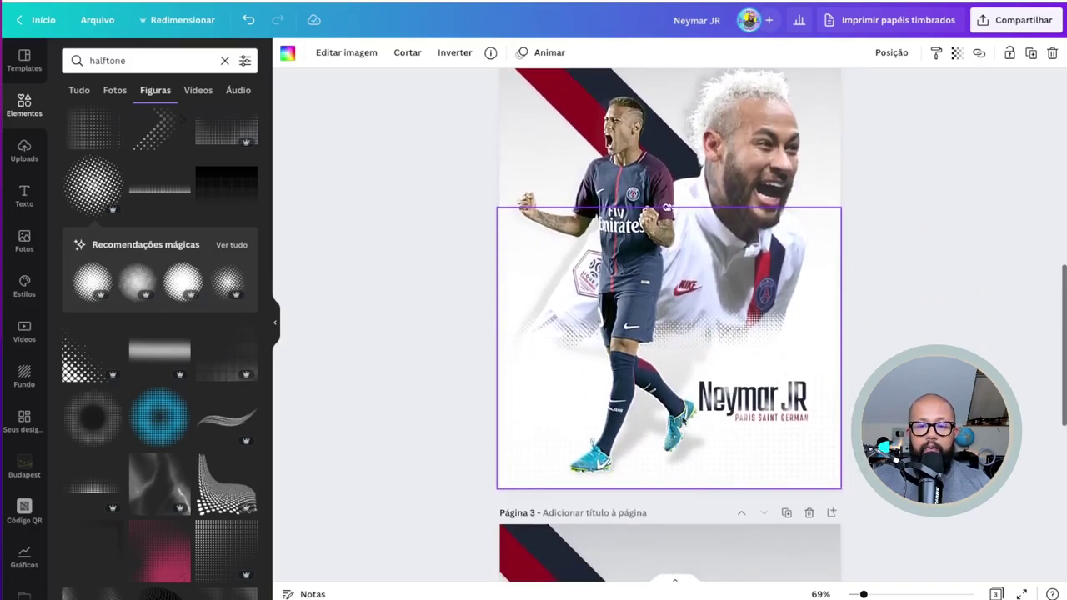
scroll(563, 323, down, 5)
click(819, 399)
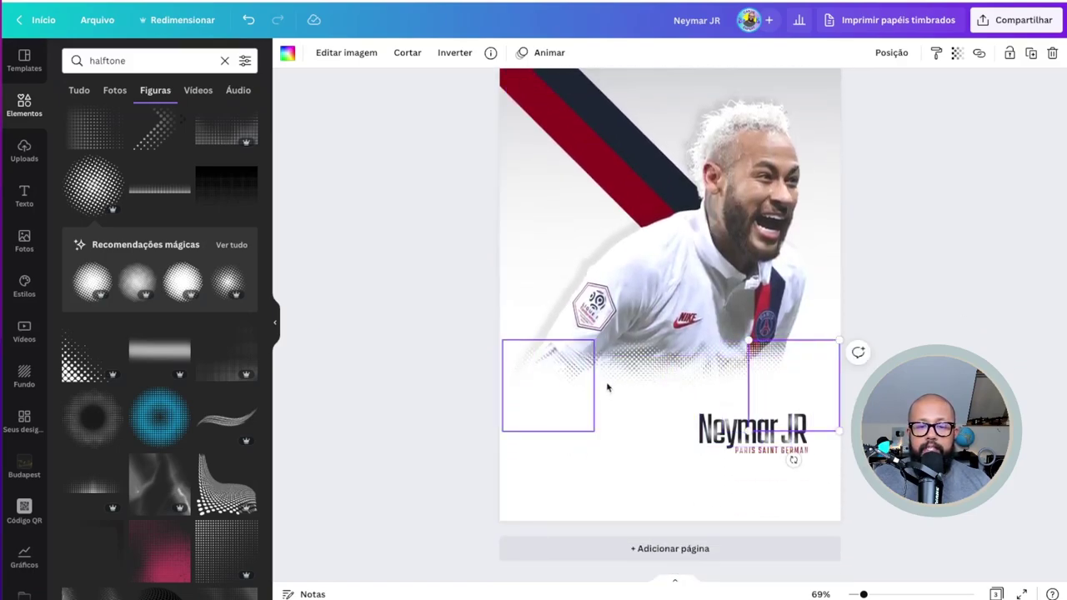
drag(694, 259, 694, 165)
drag(449, 371, 572, 360)
click(465, 473)
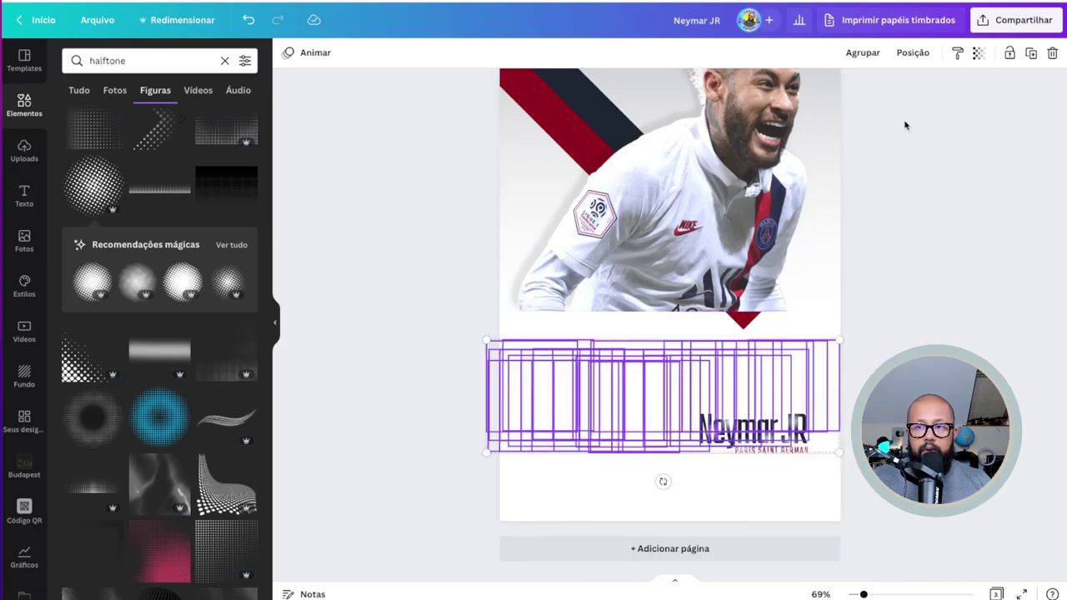
click(863, 52)
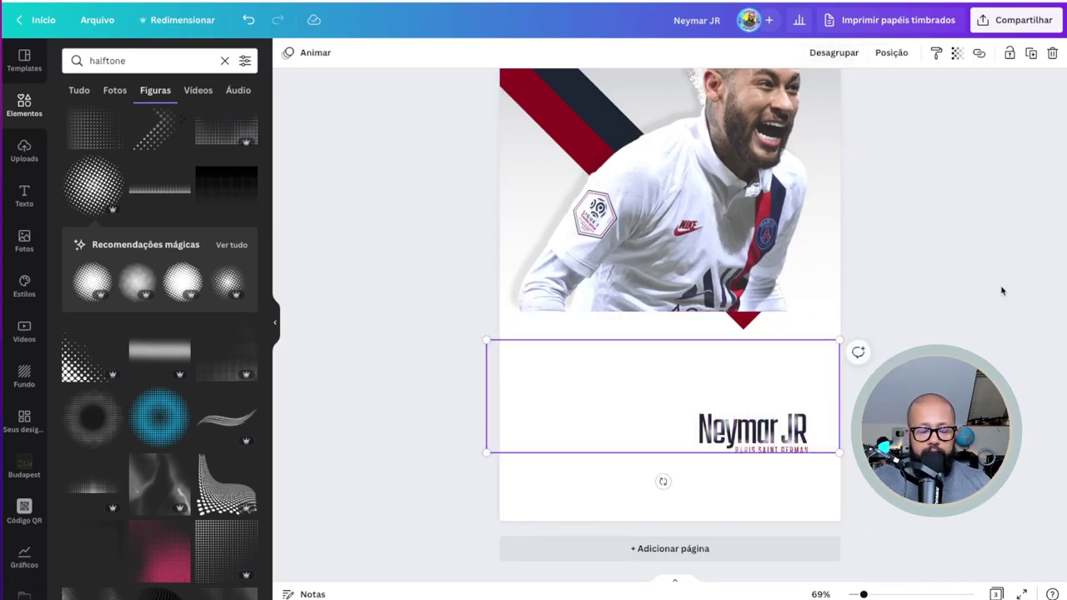
Replace the loose halftone pieces on page 1 with the grouped fade from page 3, covering the player's lower edge
scroll(948, 317, up, 10)
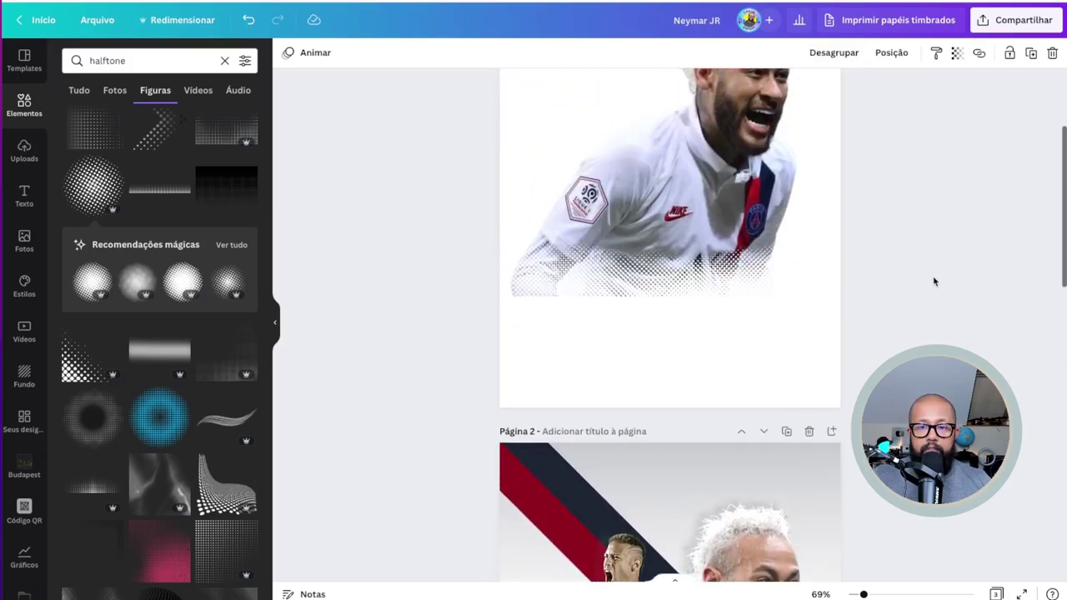
click(896, 281)
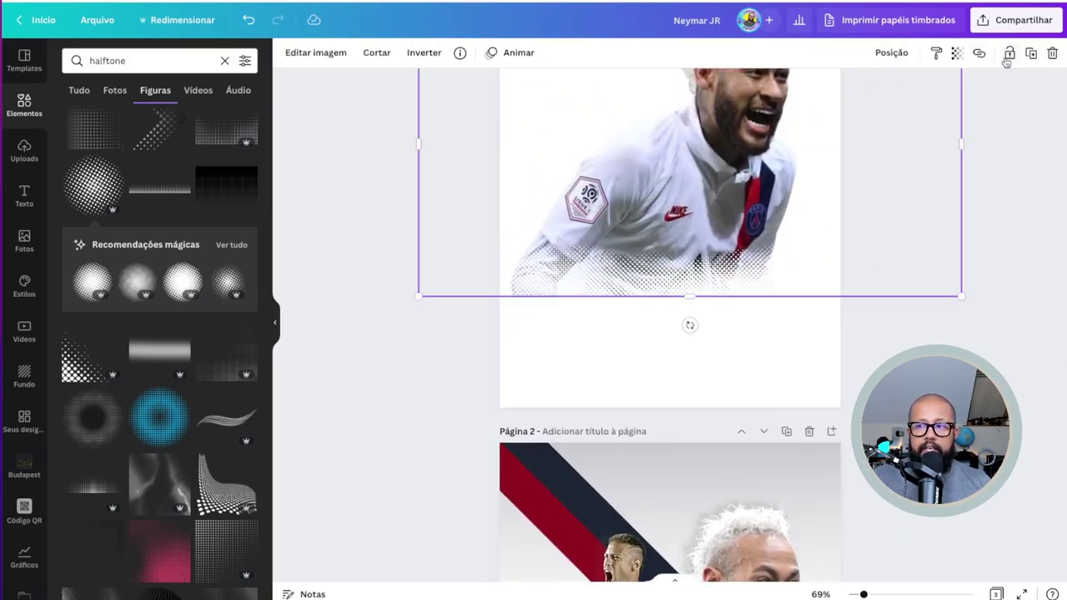
click(916, 309)
drag(922, 282, 497, 263)
key(ctrl+g)
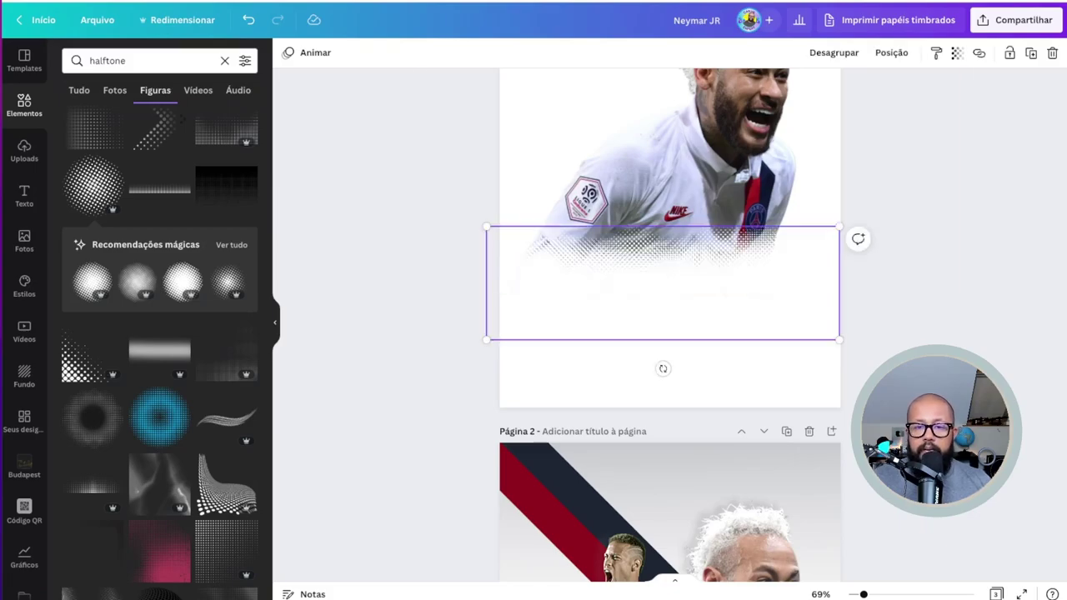
Ungroup the halftone fade on page 1 to show its separate pieces and group them again
scroll(864, 254, up, 2)
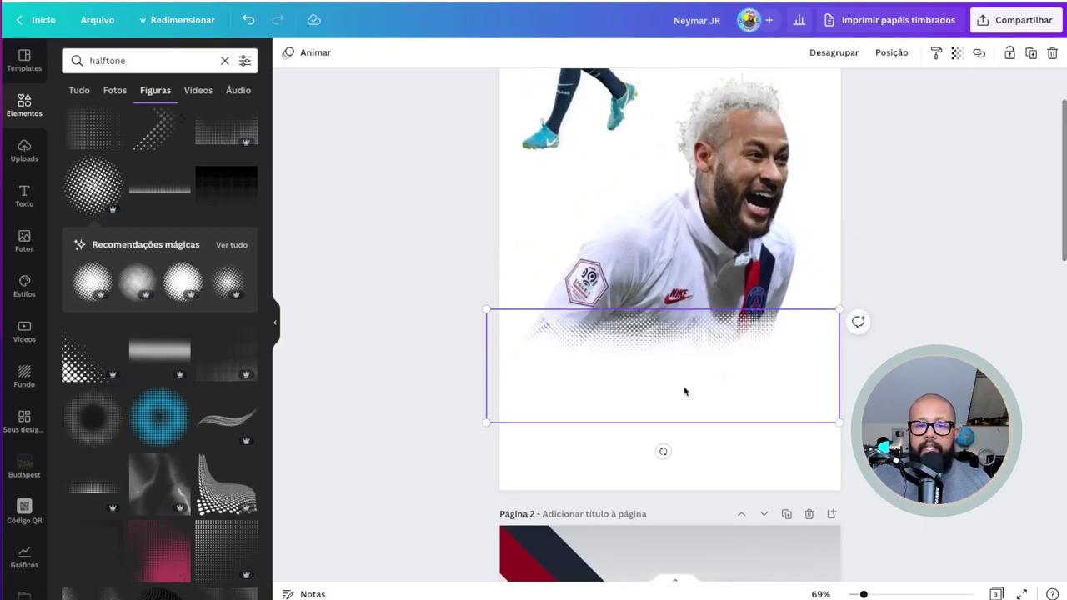
click(833, 53)
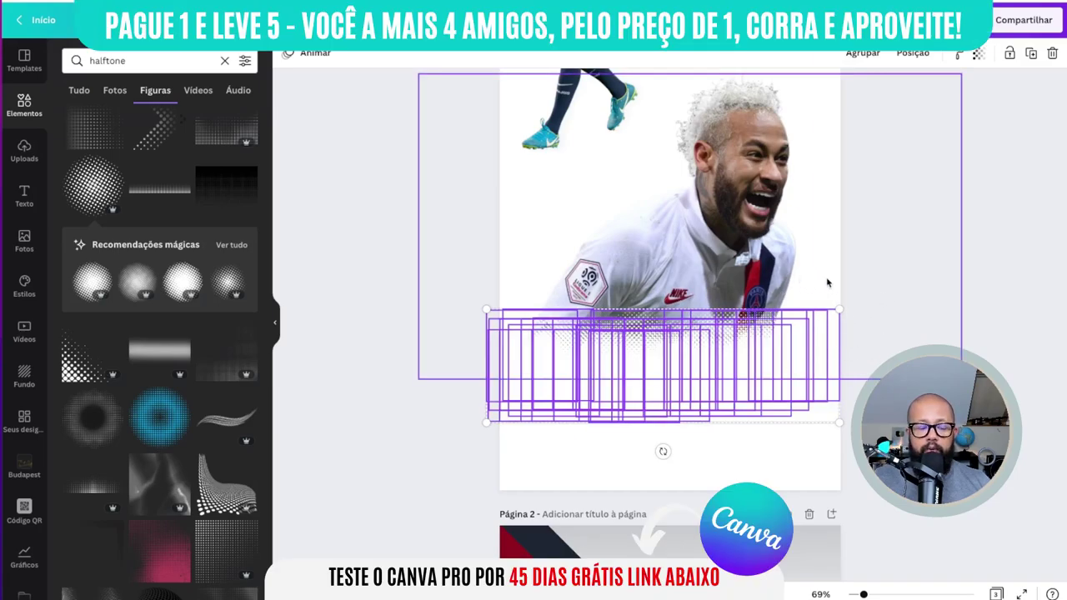
click(862, 53)
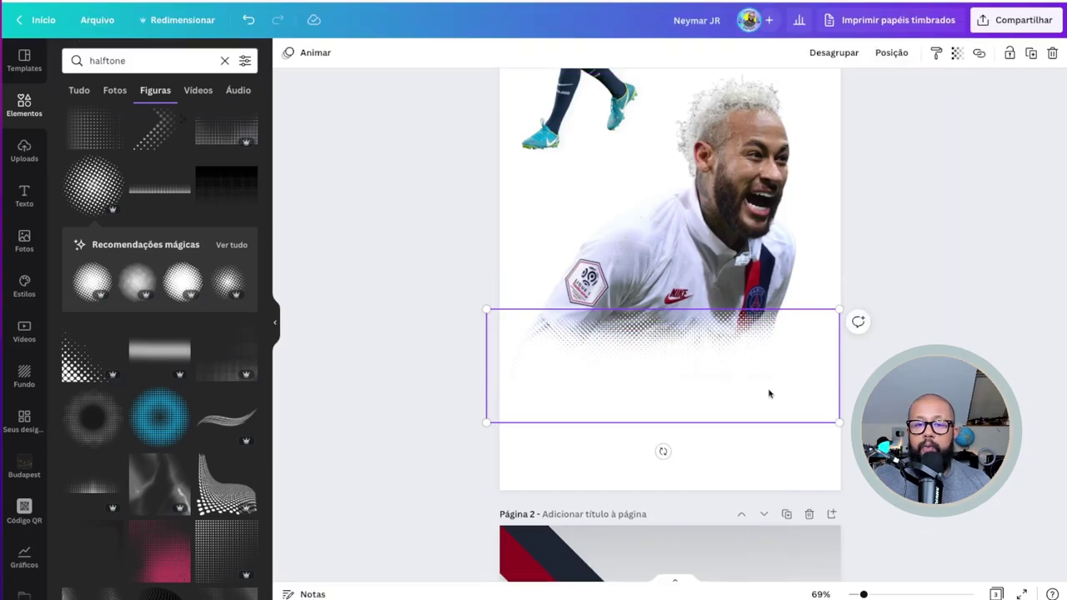
Unlock the large portrait on page 1 and add a Projetada shadow to it, opening the shadow's settings
click(749, 233)
scroll(754, 286, up, 2)
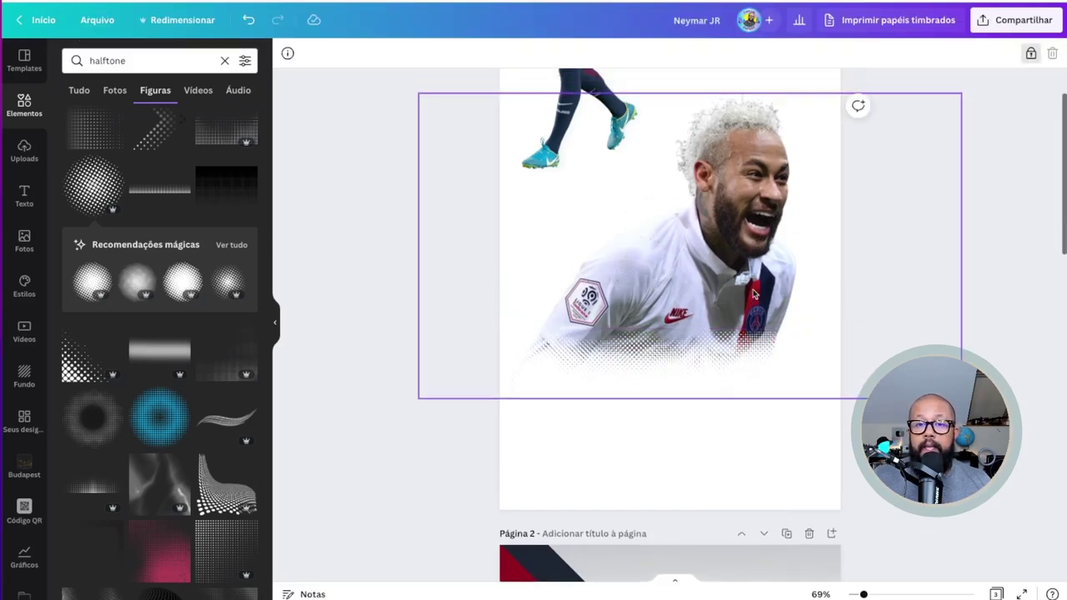
scroll(755, 286, down, 1)
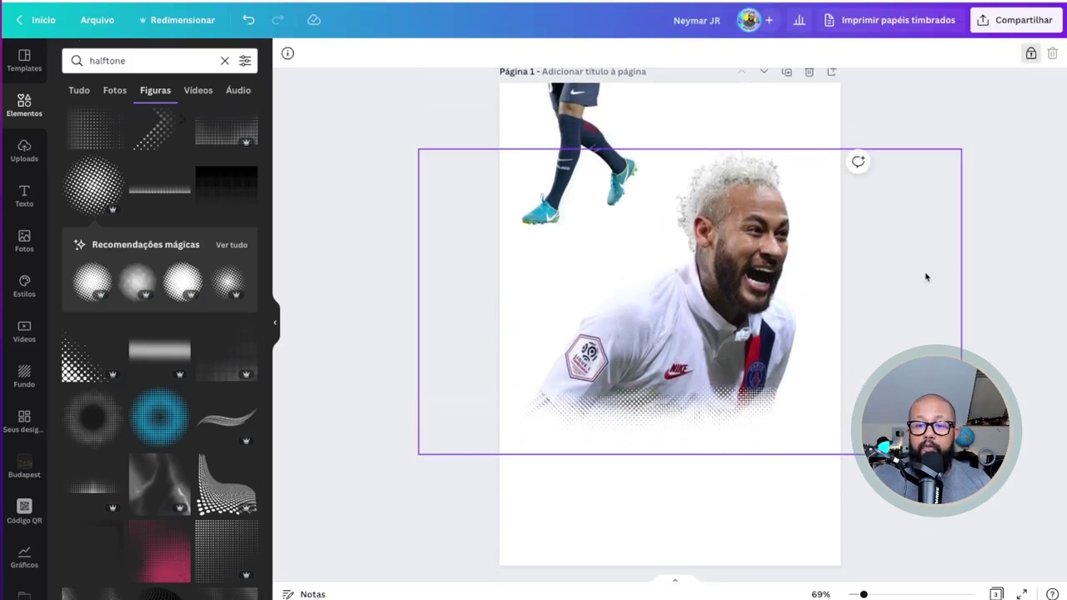
click(1031, 53)
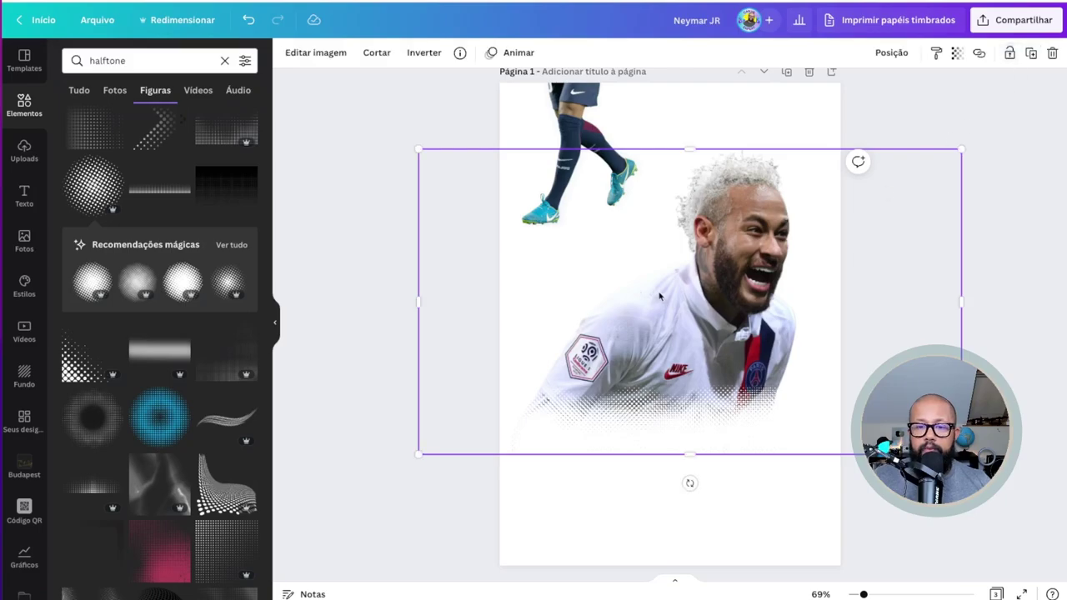
click(307, 56)
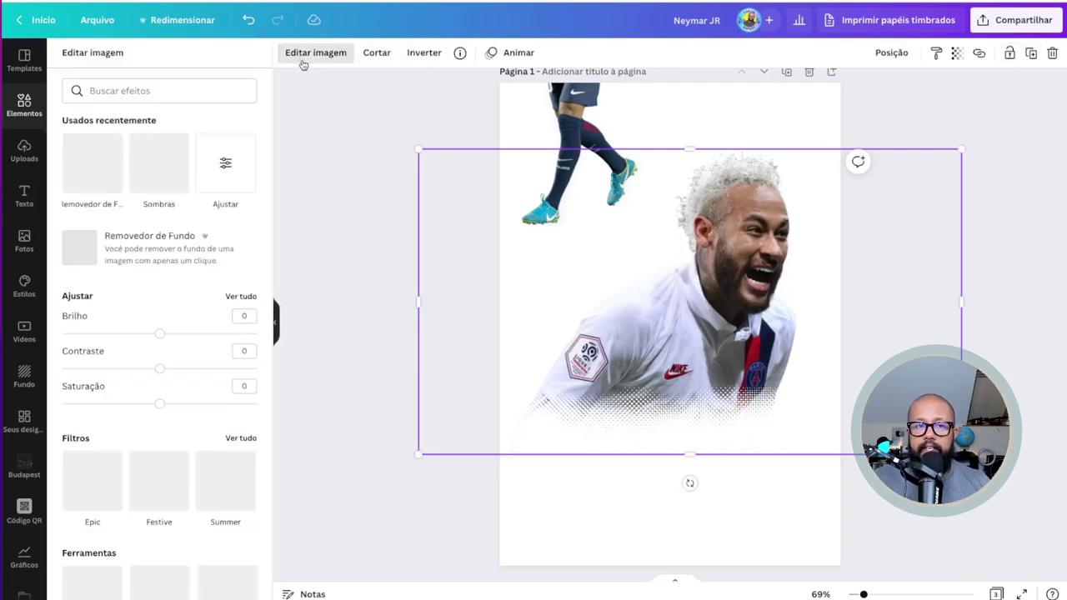
click(143, 145)
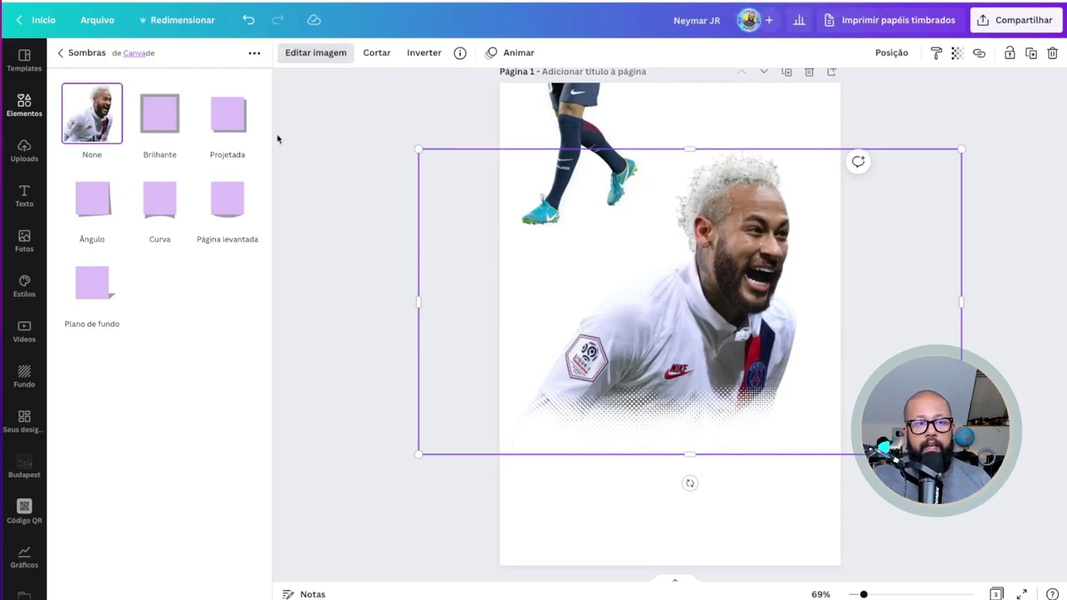
click(236, 112)
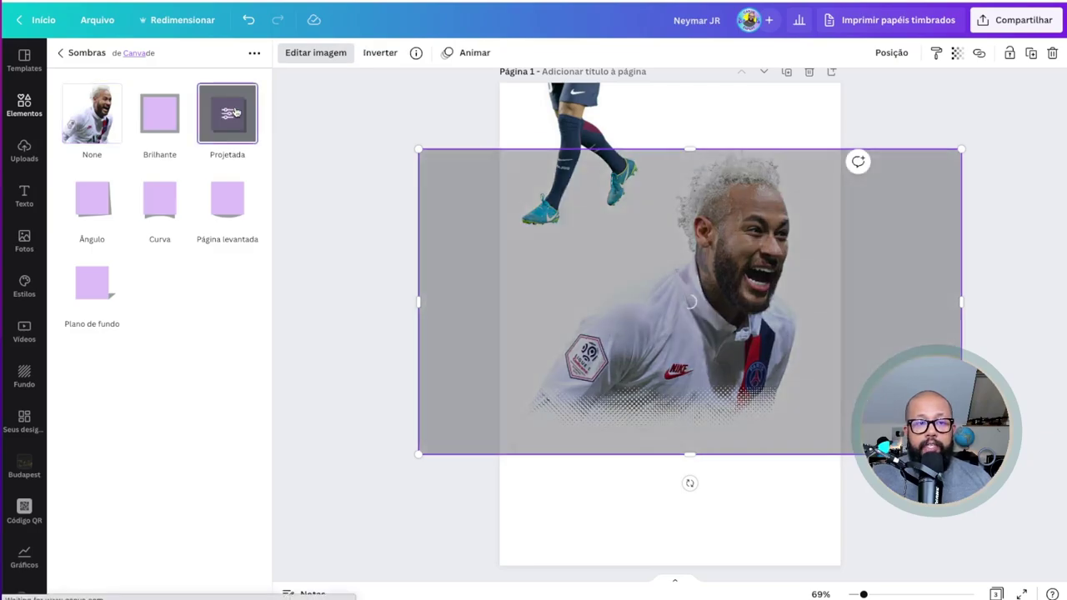
click(225, 115)
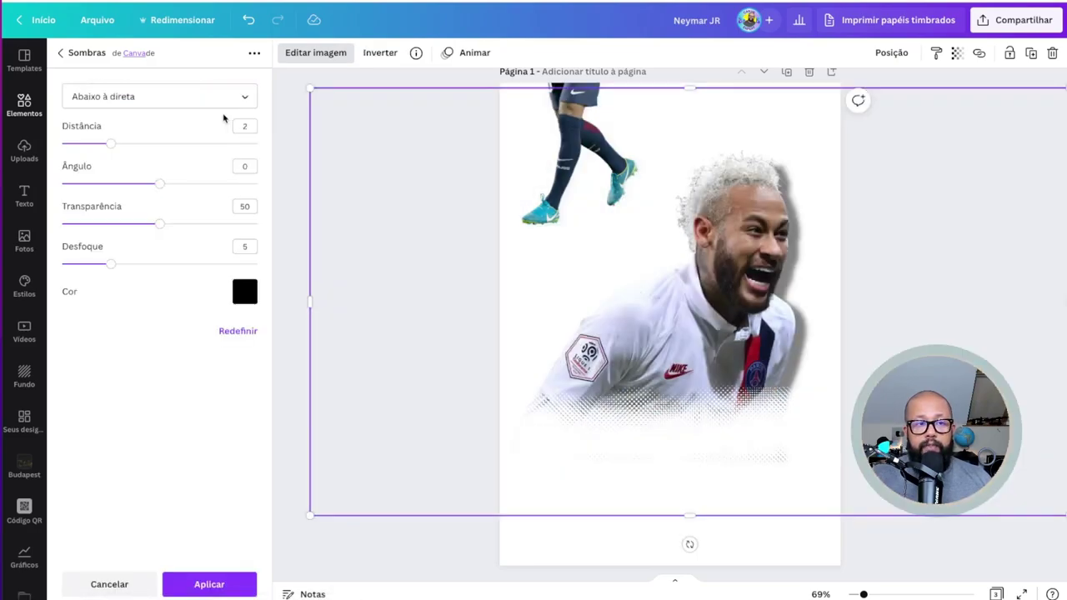
Set the portrait's shadow direction to Acima à esquerda, with Transparência 7 and Desfoque 10, and apply it
click(185, 106)
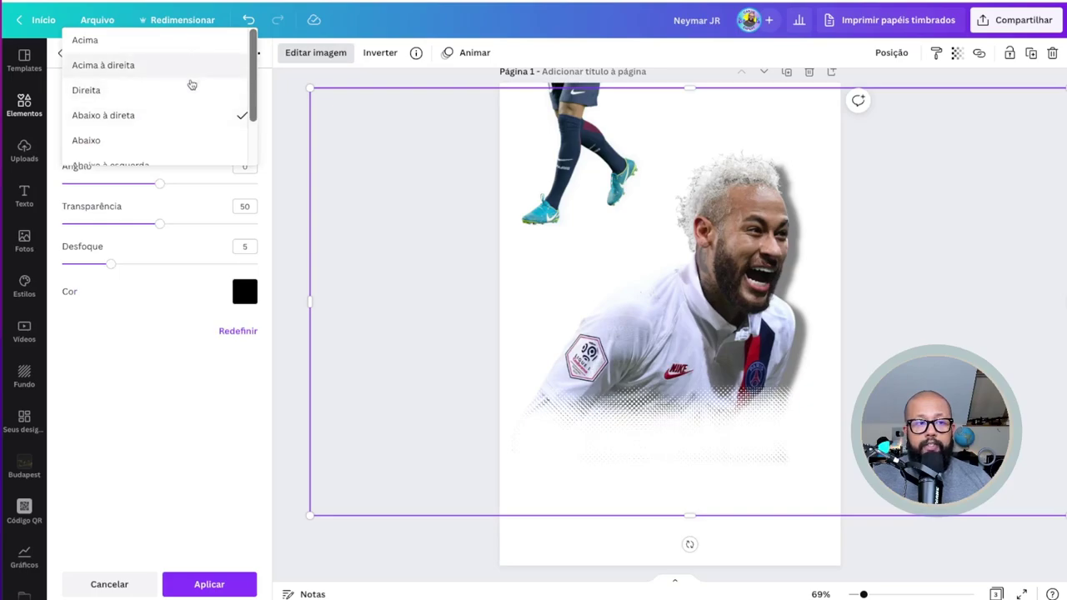
click(189, 71)
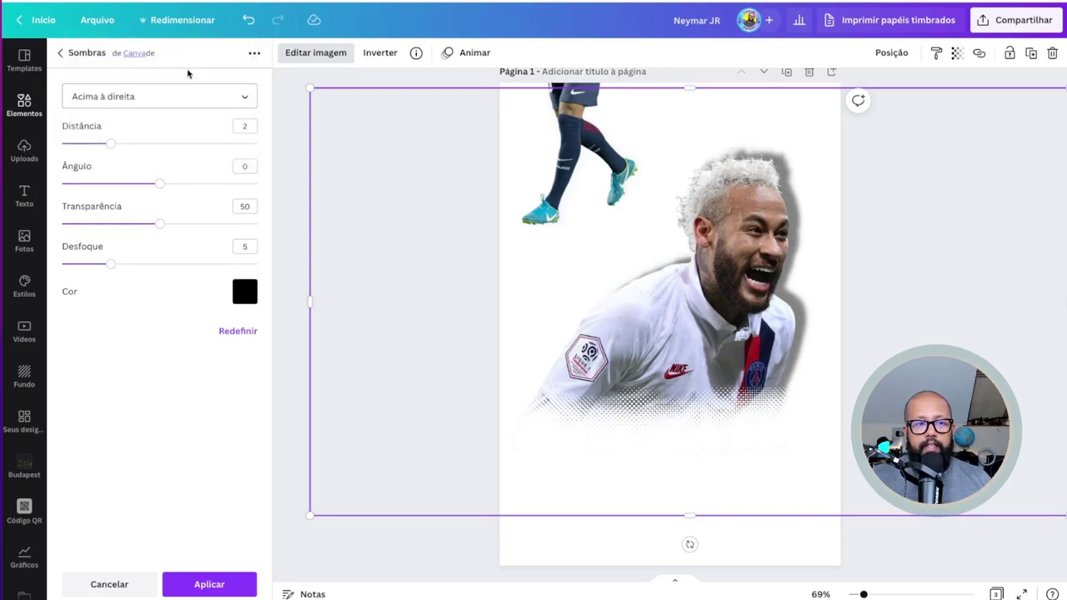
click(199, 98)
scroll(192, 142, down, 2)
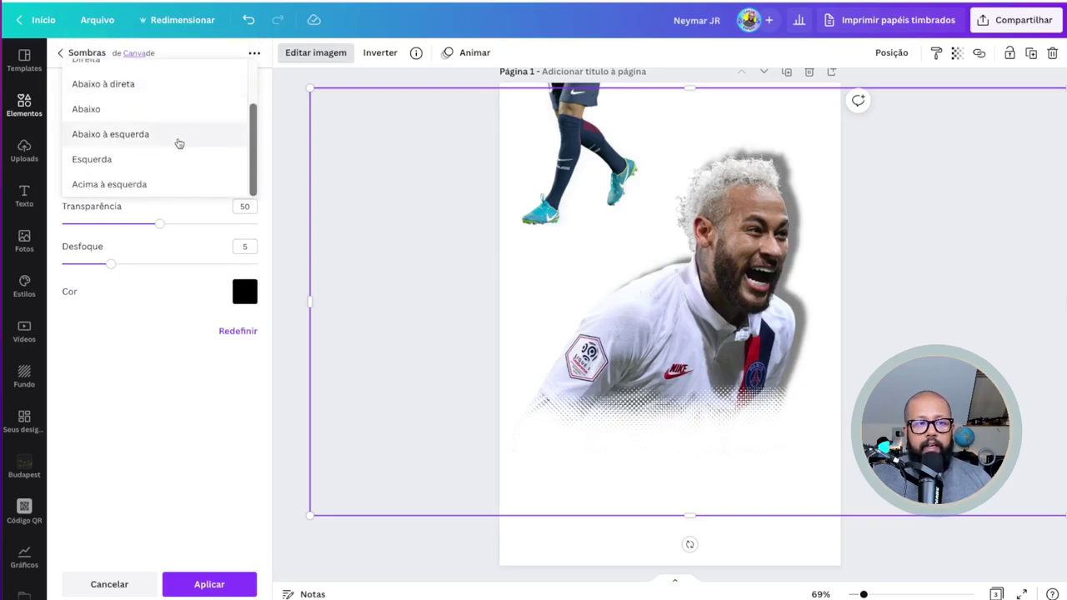
click(158, 187)
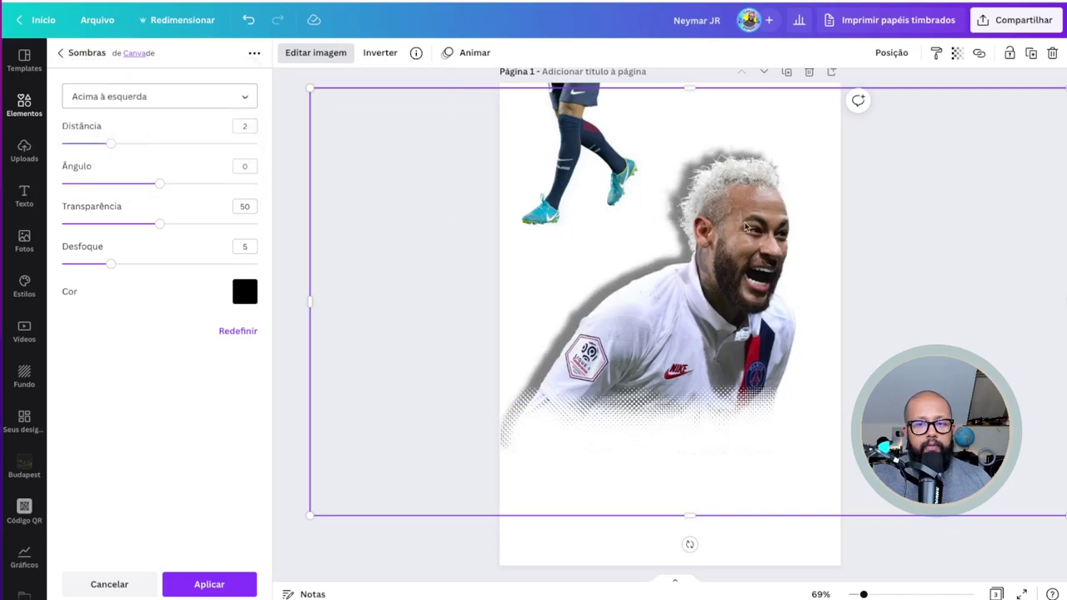
drag(161, 225, 89, 224)
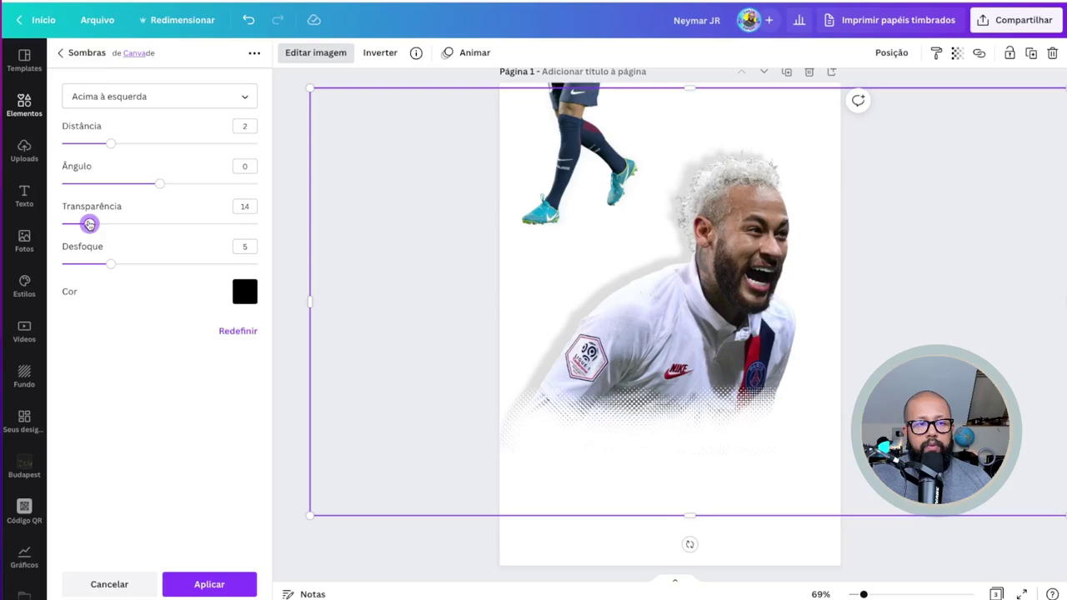
drag(109, 265, 161, 265)
drag(86, 222, 78, 223)
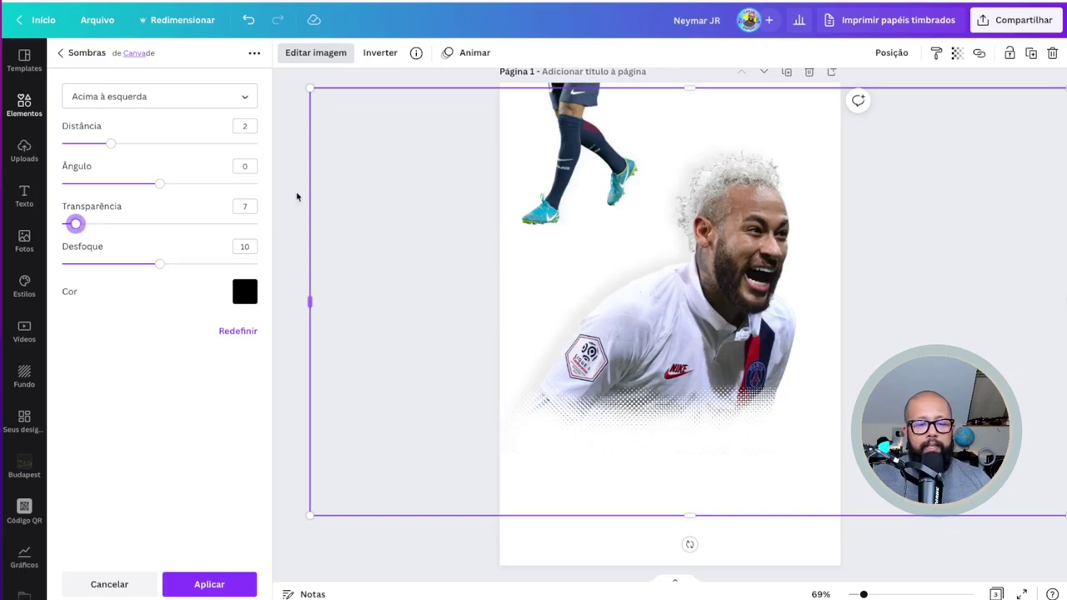
click(209, 584)
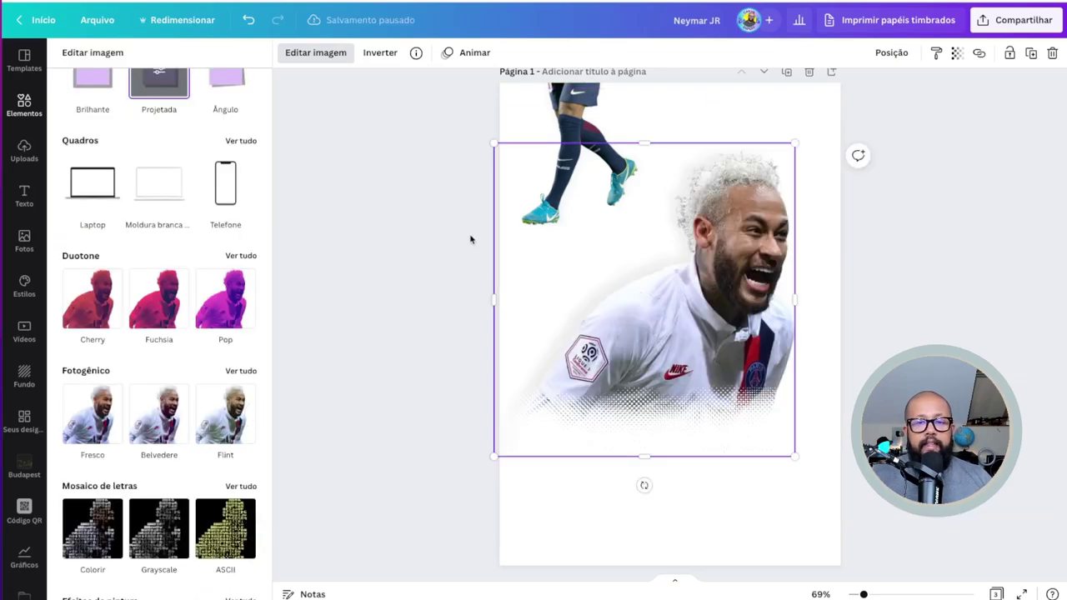
Adjust the large portrait's image settings to Brilho 25 and Desfoque -34
click(326, 53)
click(316, 52)
scroll(143, 300, up, 5)
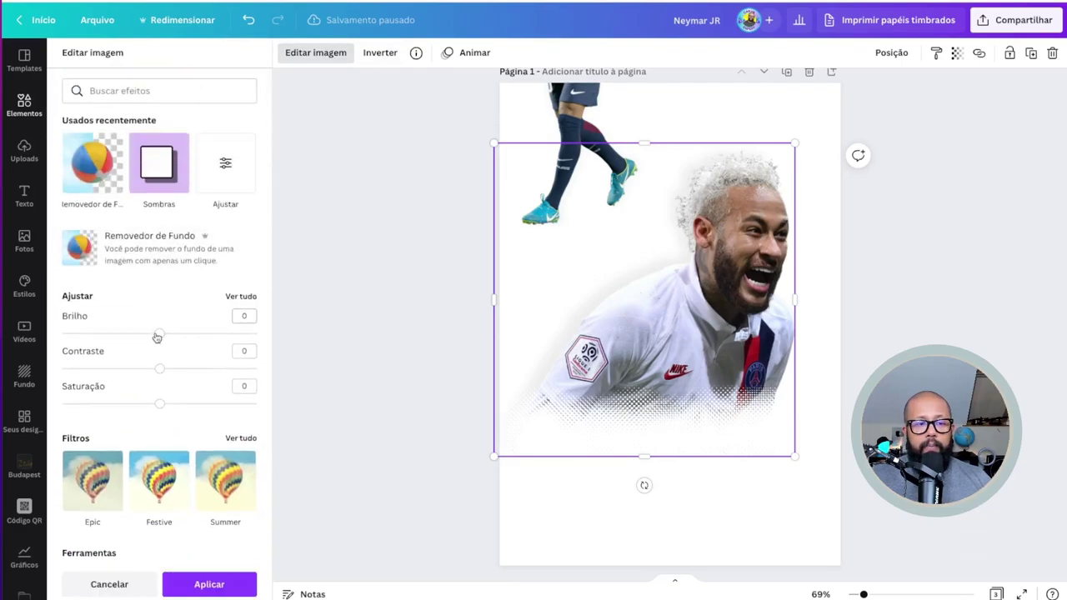
drag(160, 336, 183, 334)
click(240, 296)
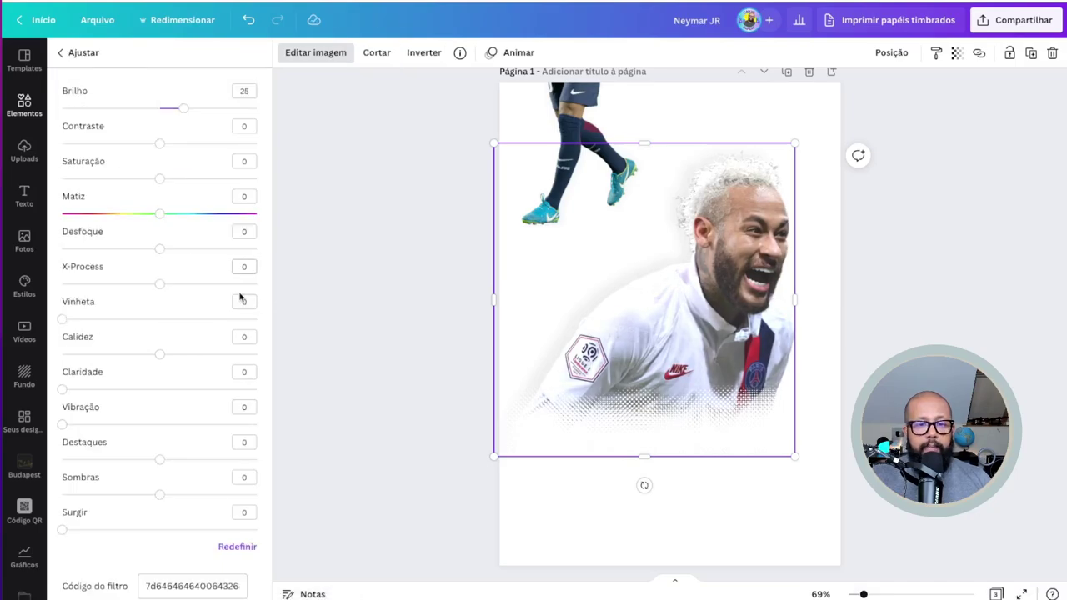
drag(160, 250, 127, 250)
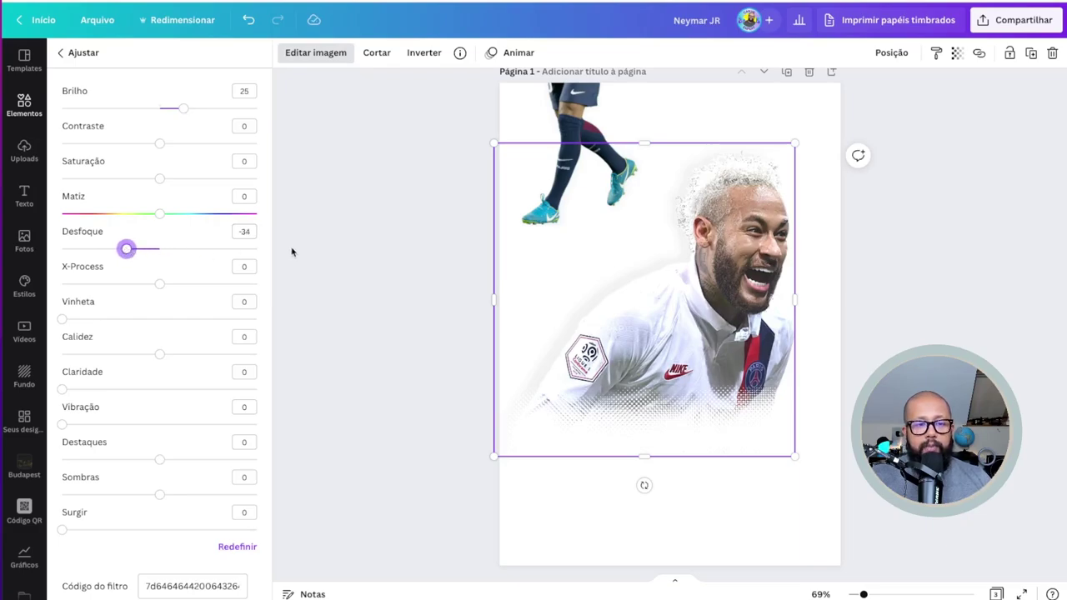
key(Escape)
key(Escape)
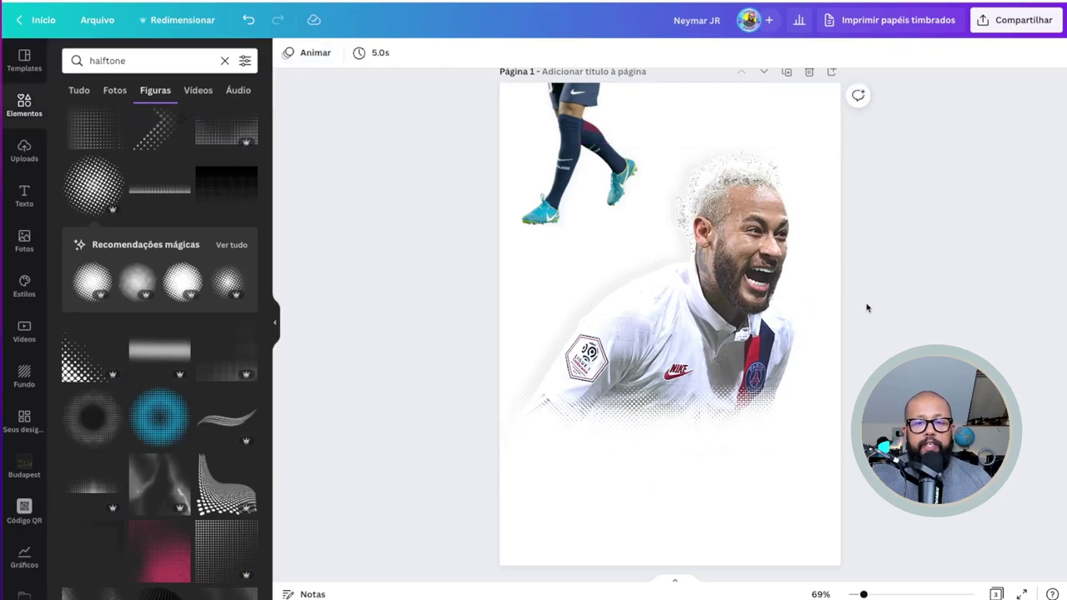
Examine the red and dark diagonal stripes behind the players on the finished poster on page 2
scroll(866, 303, down, 3)
scroll(868, 302, down, 9)
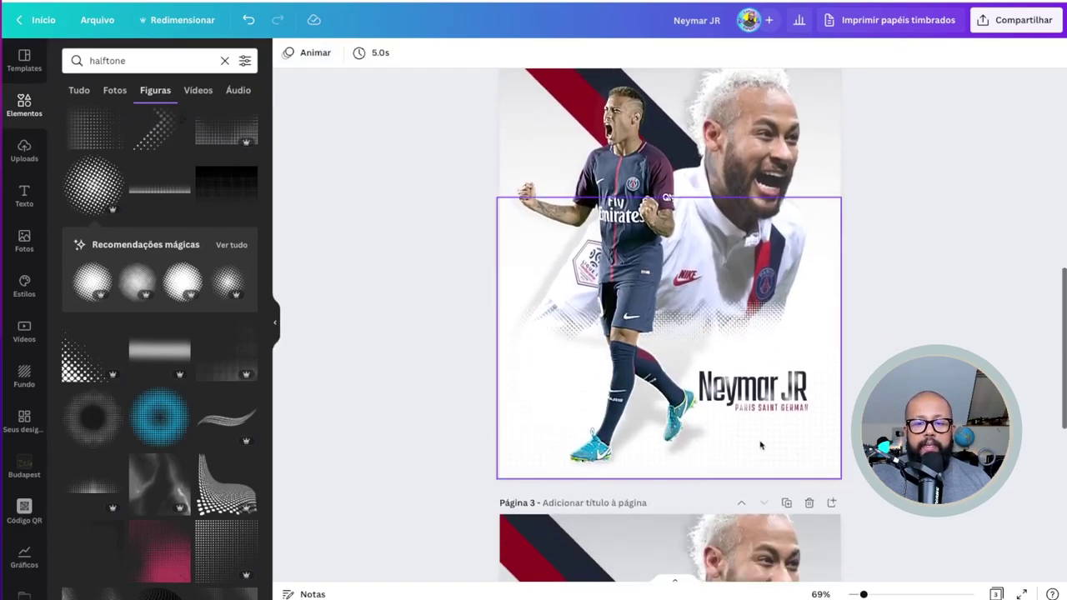
scroll(861, 338, up, 6)
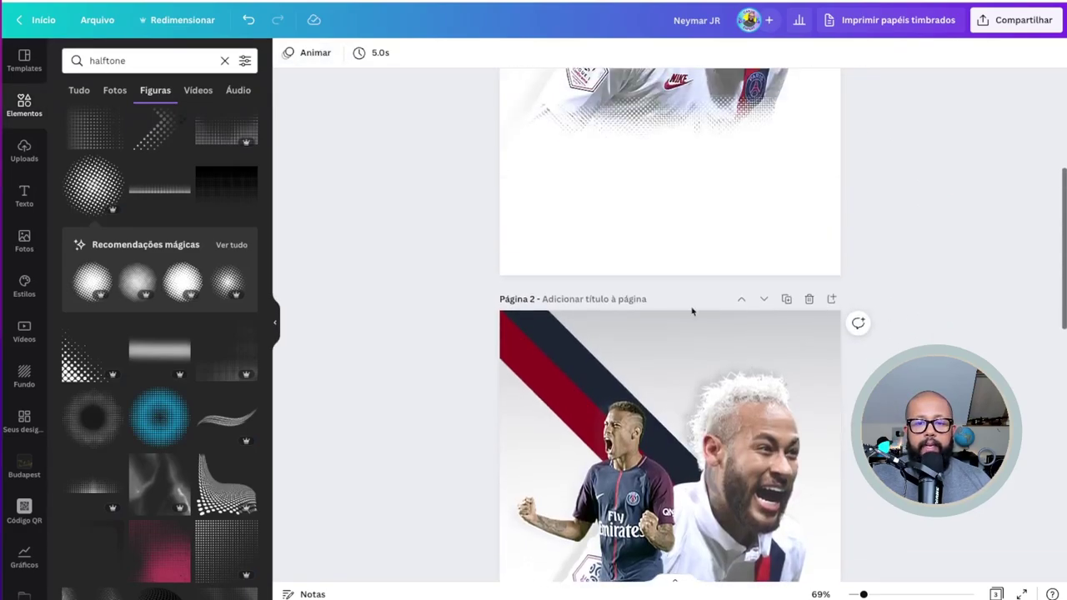
click(715, 349)
click(535, 357)
click(536, 360)
click(500, 342)
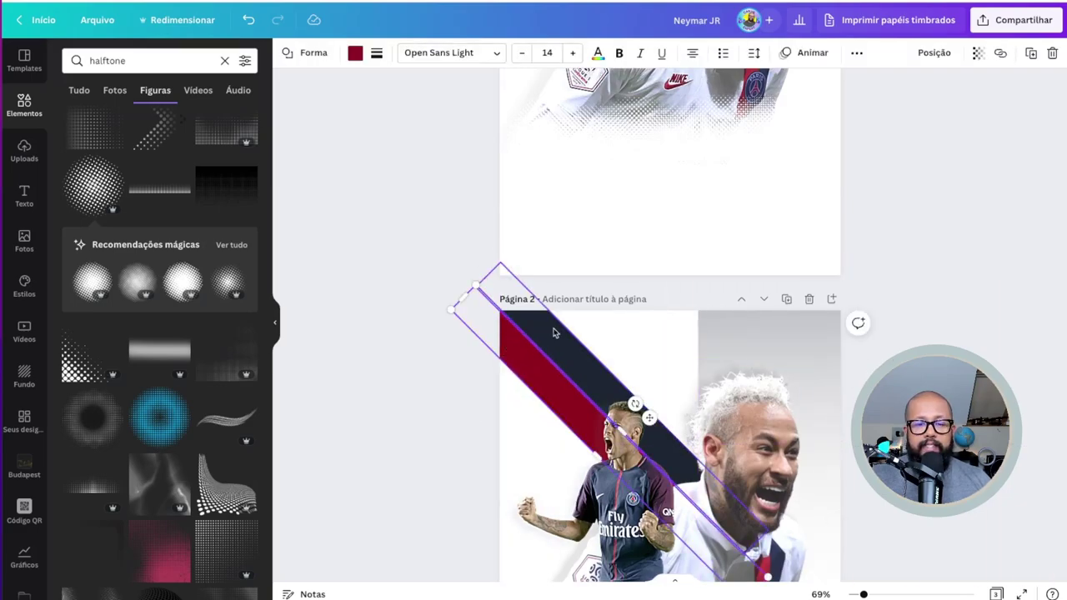
click(553, 328)
scroll(624, 247, up, 5)
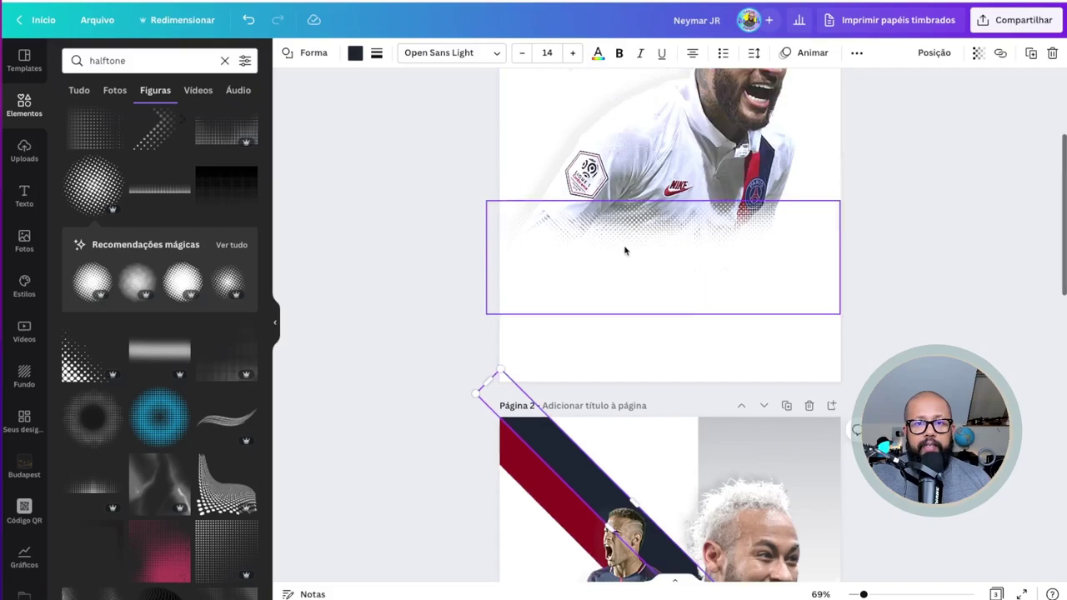
Move the full-body player cut-out down on page 1, bring it forward over the halftone fade and place it over the portrait's right side
click(584, 248)
drag(584, 248, 600, 593)
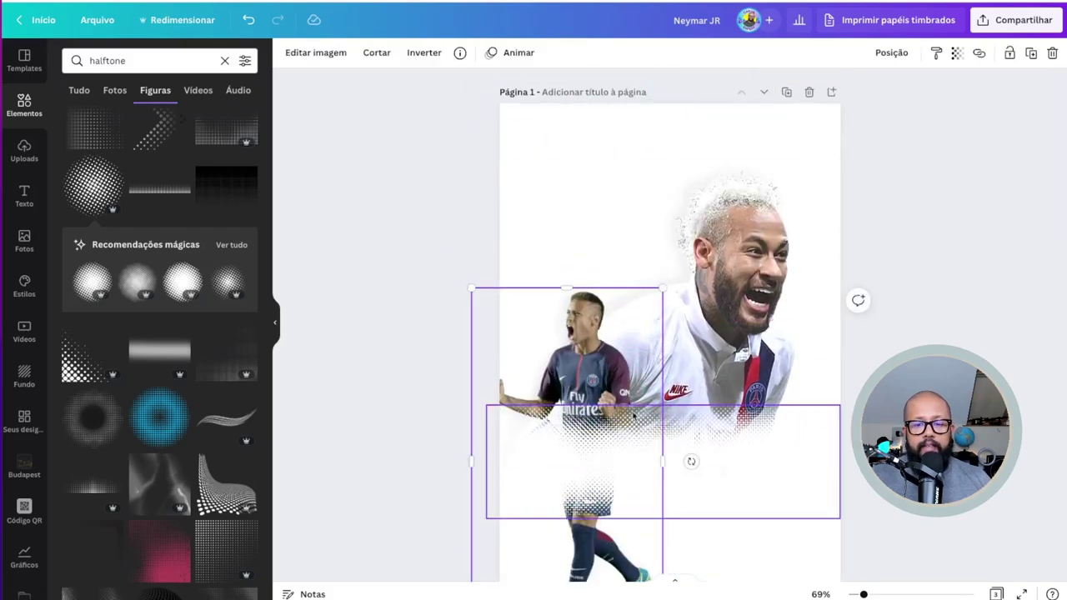
click(905, 56)
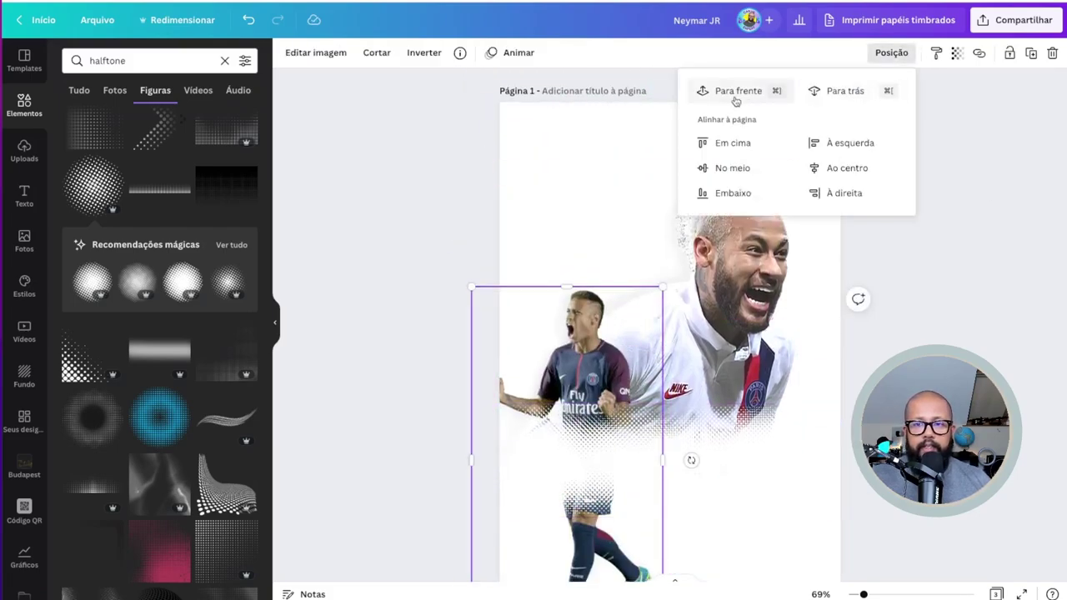
click(747, 99)
drag(569, 357, 712, 351)
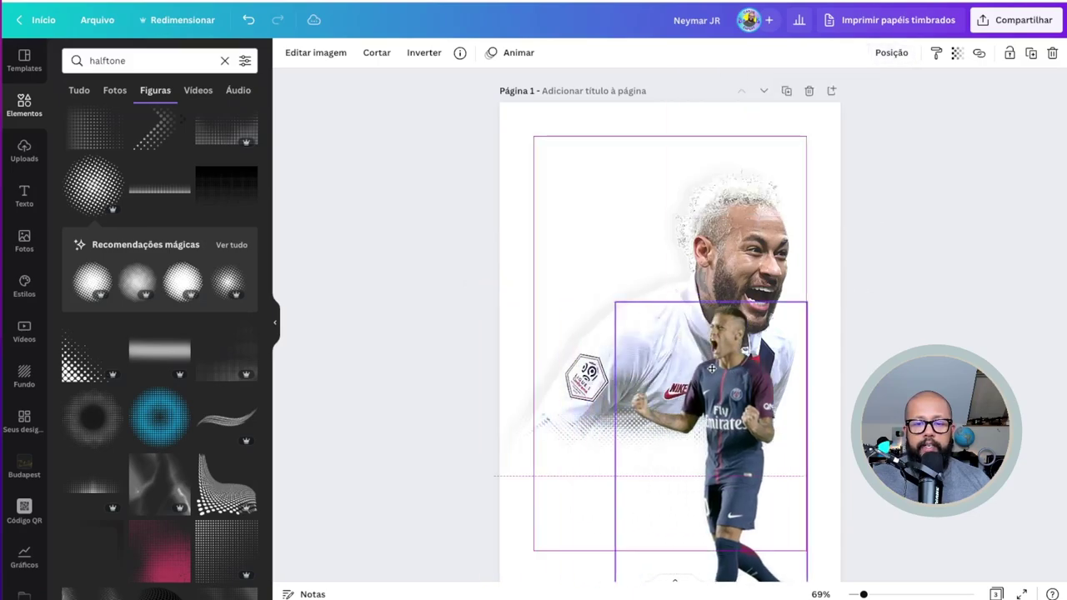
Try building a diagonal stripe from a dark rectangle rotated across page 1's upper-left corner
click(590, 161)
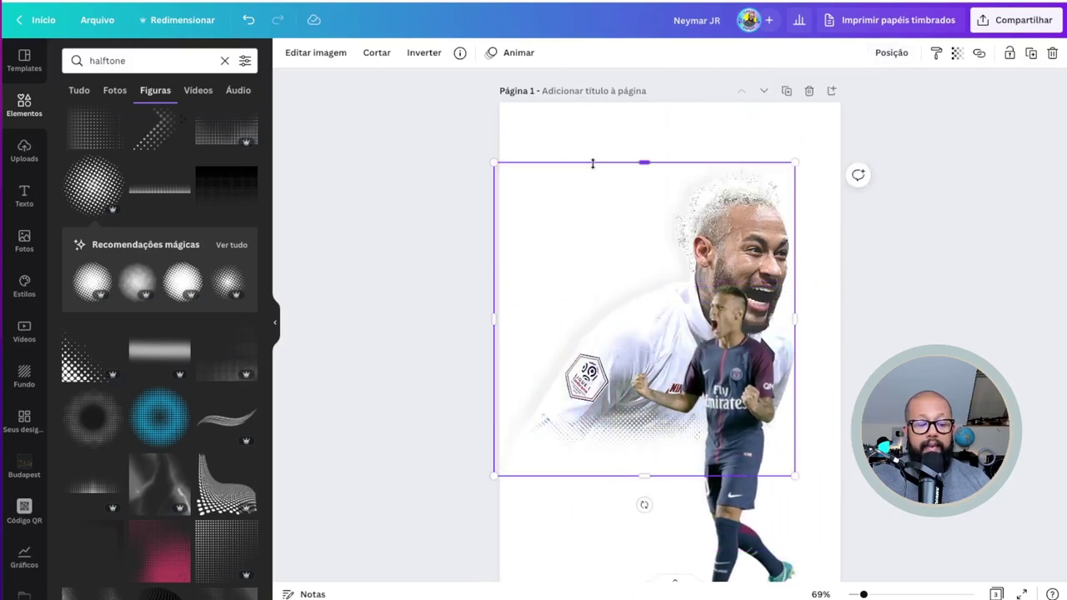
key(r)
drag(675, 295, 675, 362)
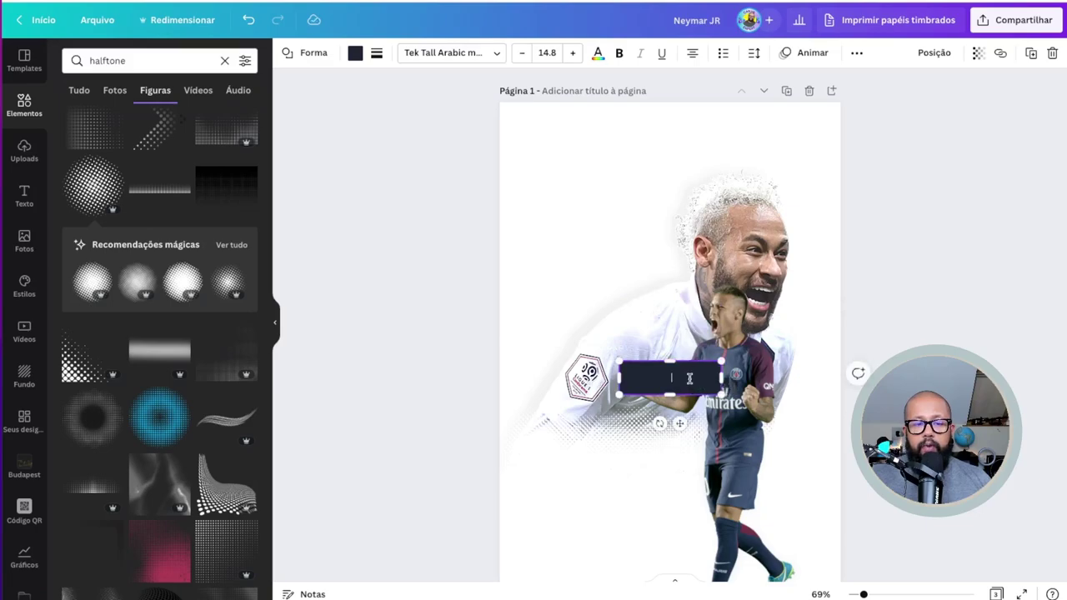
drag(659, 424, 494, 182)
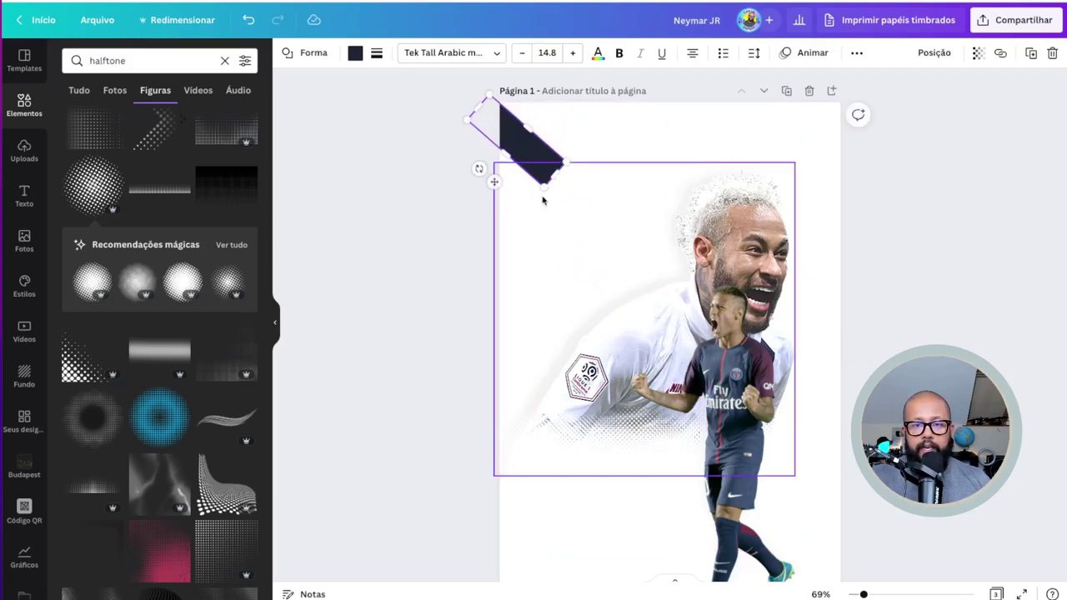
click(515, 135)
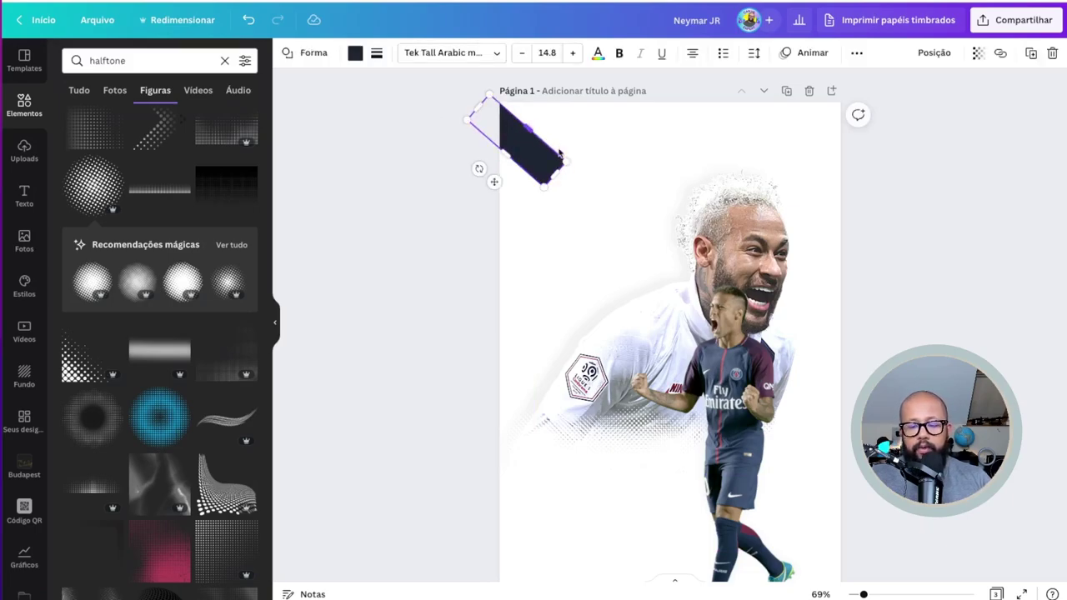
Copy the dark and red diagonal stripes from page 2 onto page 1
scroll(526, 268, down, 5)
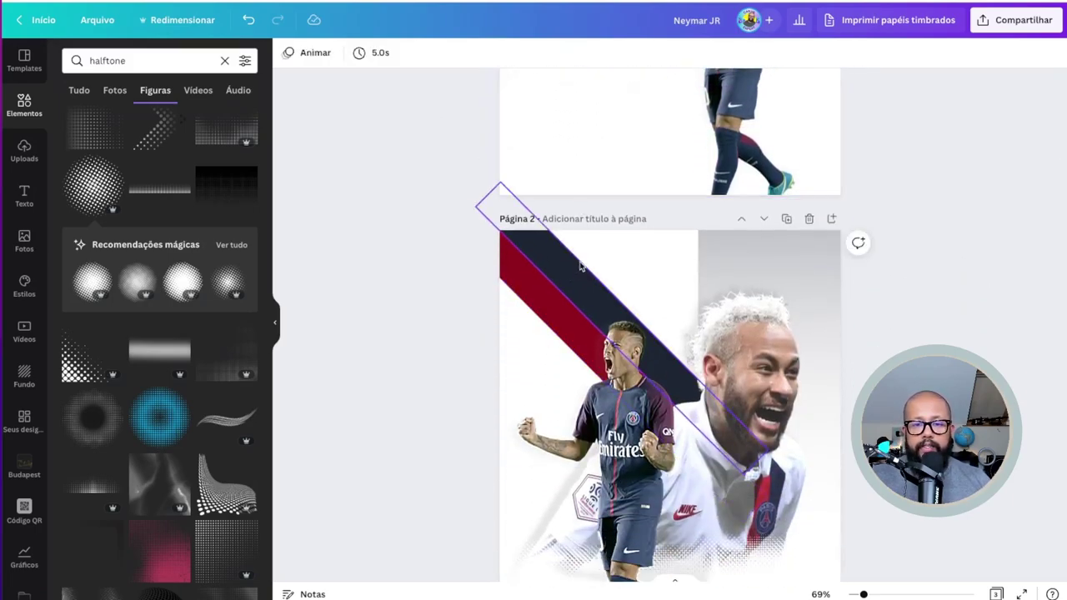
click(577, 269)
shift+click(509, 275)
key(ctrl+c)
scroll(700, 180, up, 5)
key(ctrl+v)
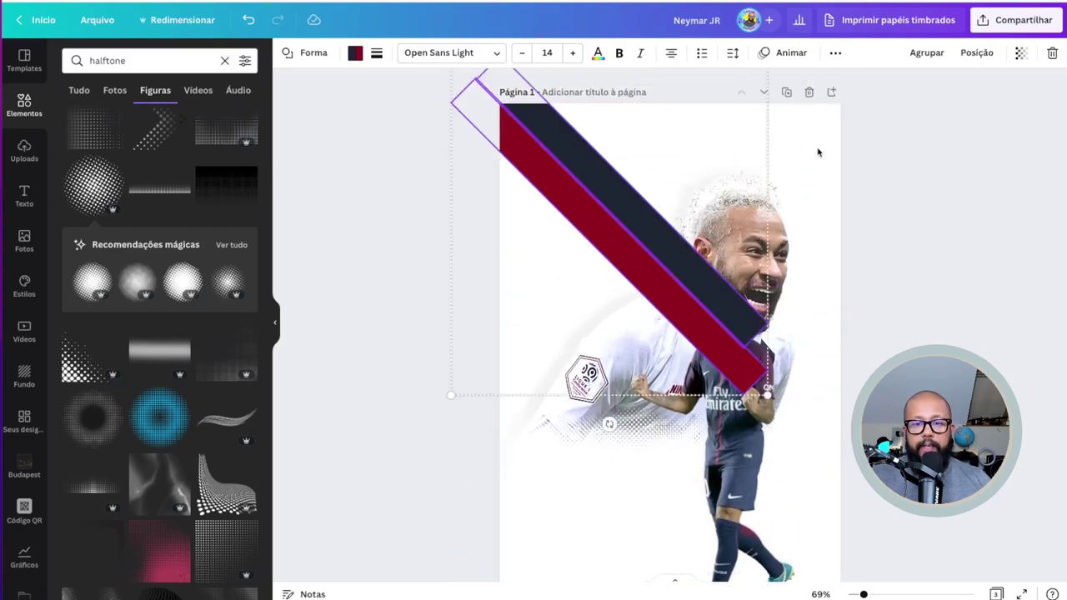
Group the two diagonal stripes on page 1 and send them backward until they sit behind both players
click(929, 53)
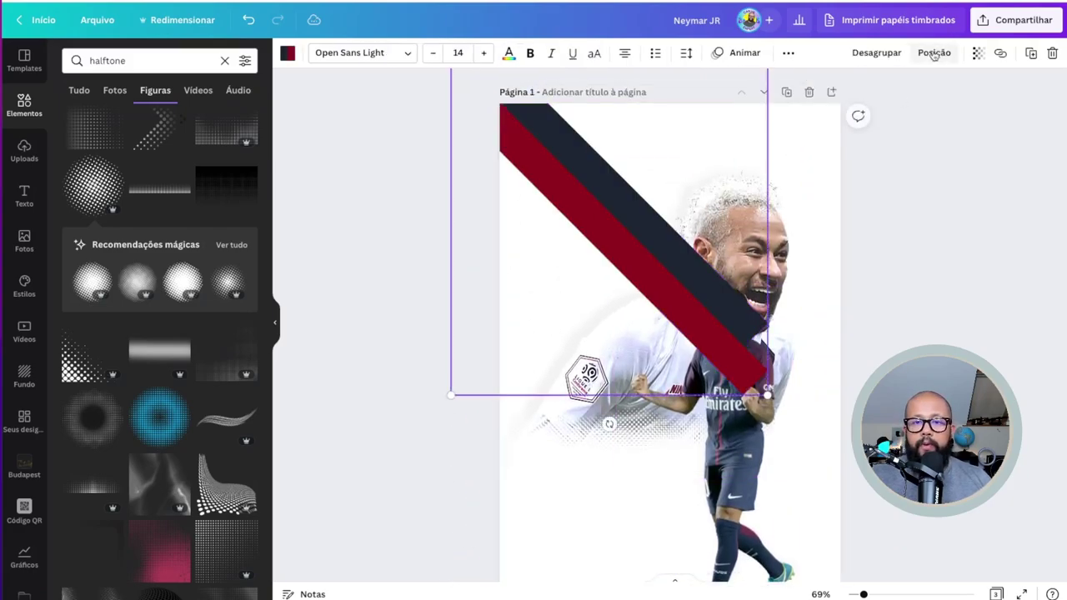
click(934, 53)
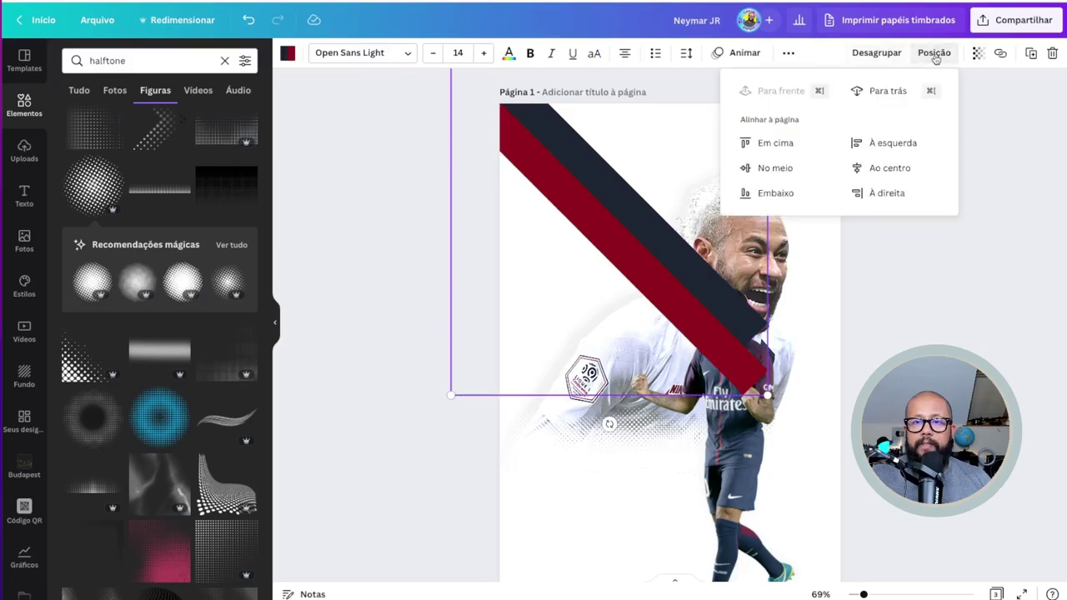
click(885, 93)
click(886, 94)
key(Escape)
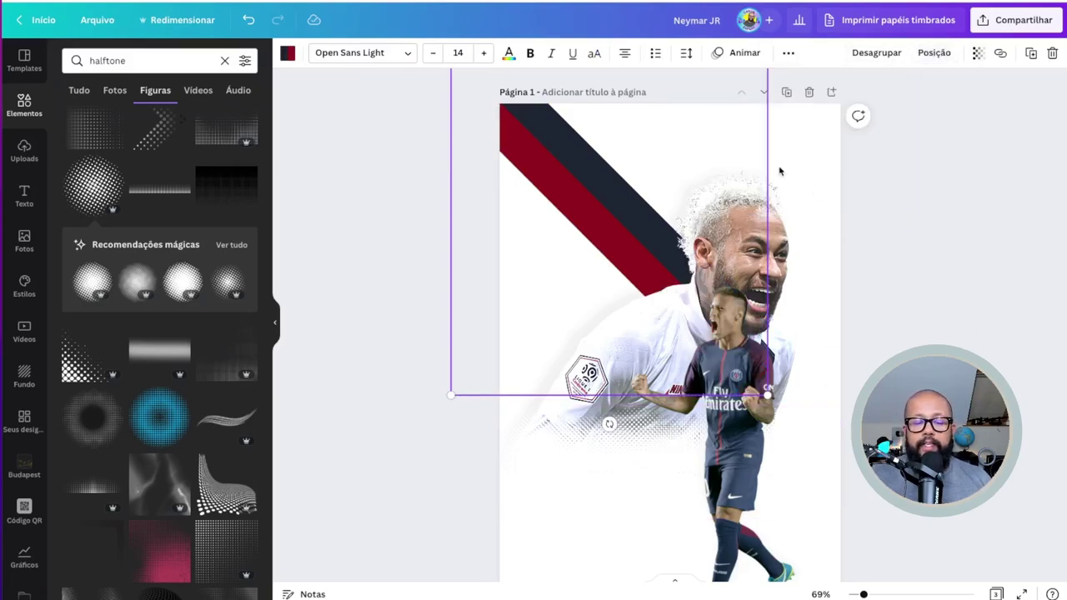
click(883, 296)
scroll(886, 295, down, 8)
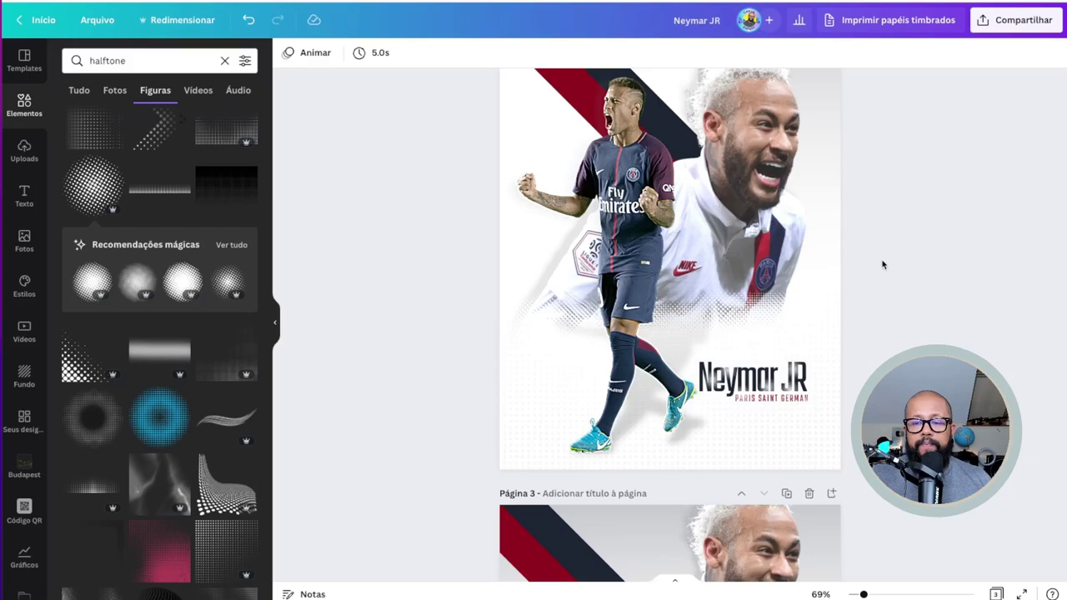
Move the full-body player cut-out to page 1's left side, over the stripes, and enlarge it until it nearly reaches the page's bottom
scroll(875, 229, up, 10)
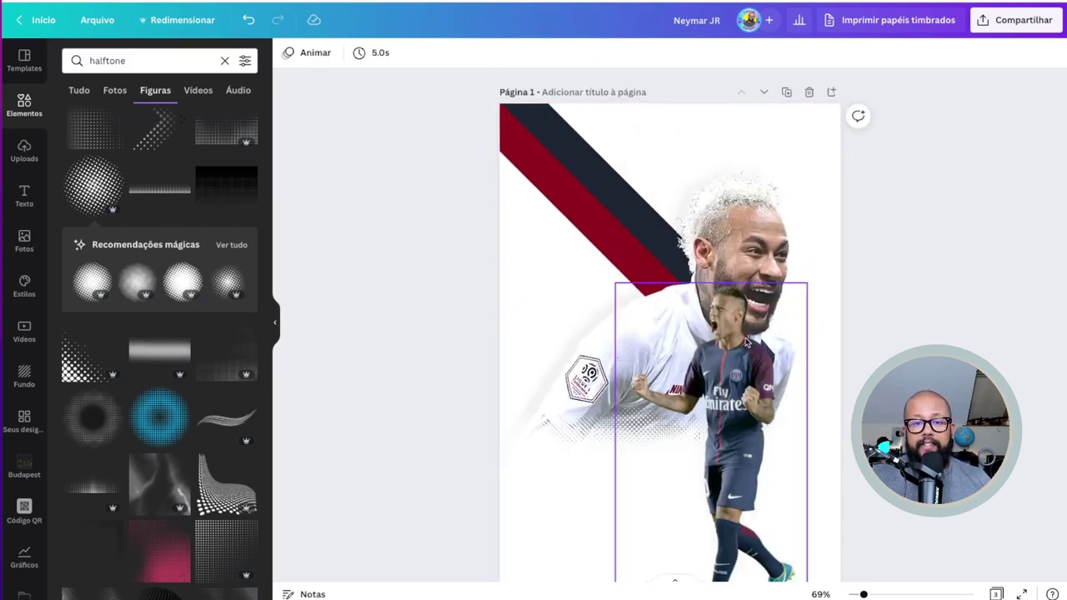
drag(757, 404, 654, 340)
drag(705, 209, 737, 156)
mouse_move(640, 261)
mouse_down()
mouse_move(613, 270)
mouse_move(624, 271)
mouse_up()
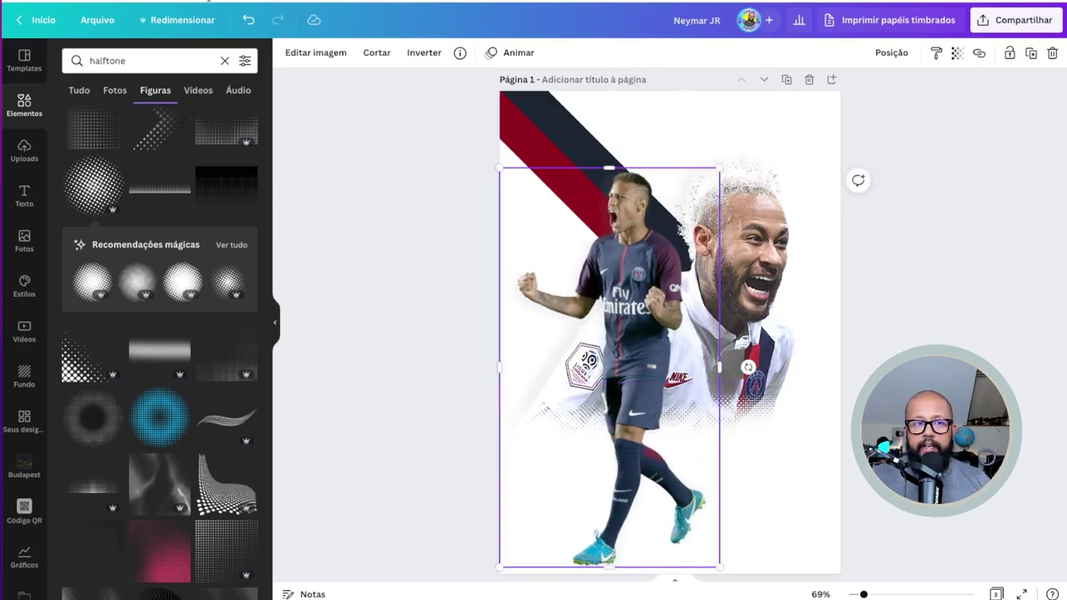
Show the page margins and shift the full-body cut-out slightly up and left on page 1
click(97, 24)
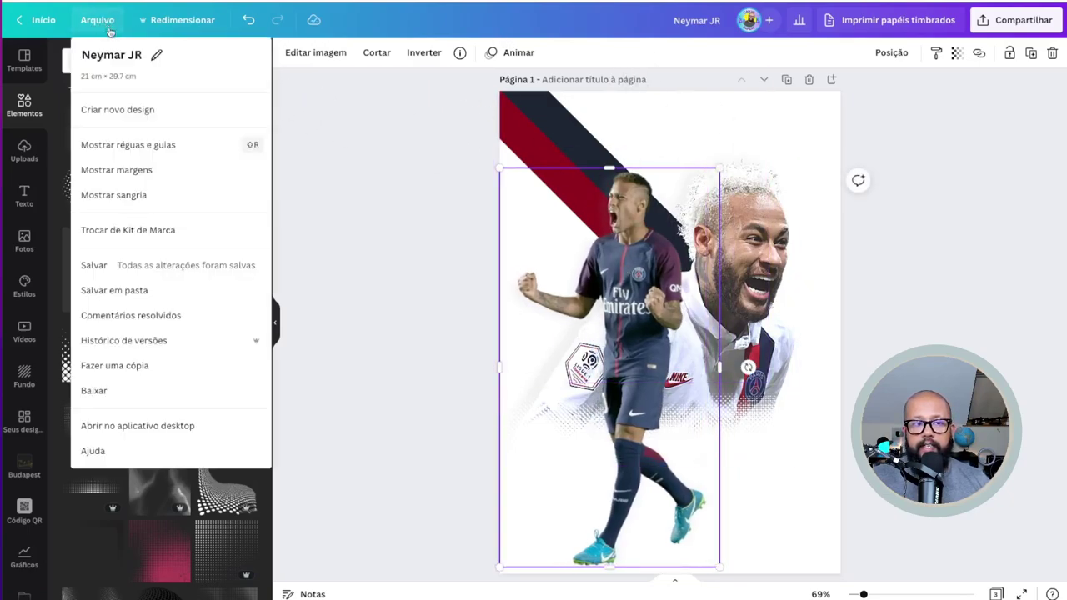
click(149, 176)
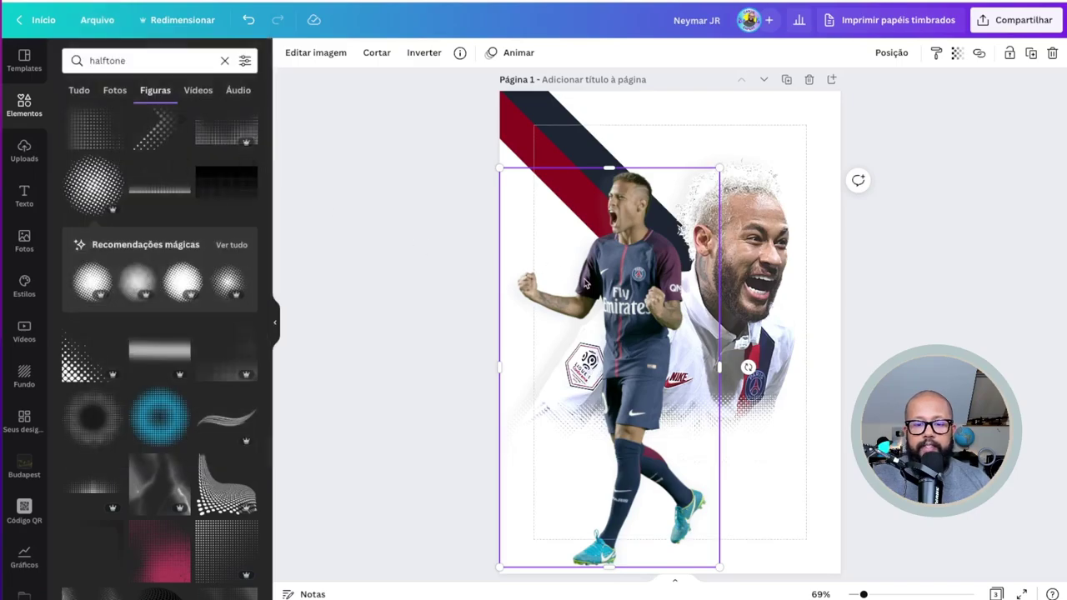
drag(580, 278, 574, 273)
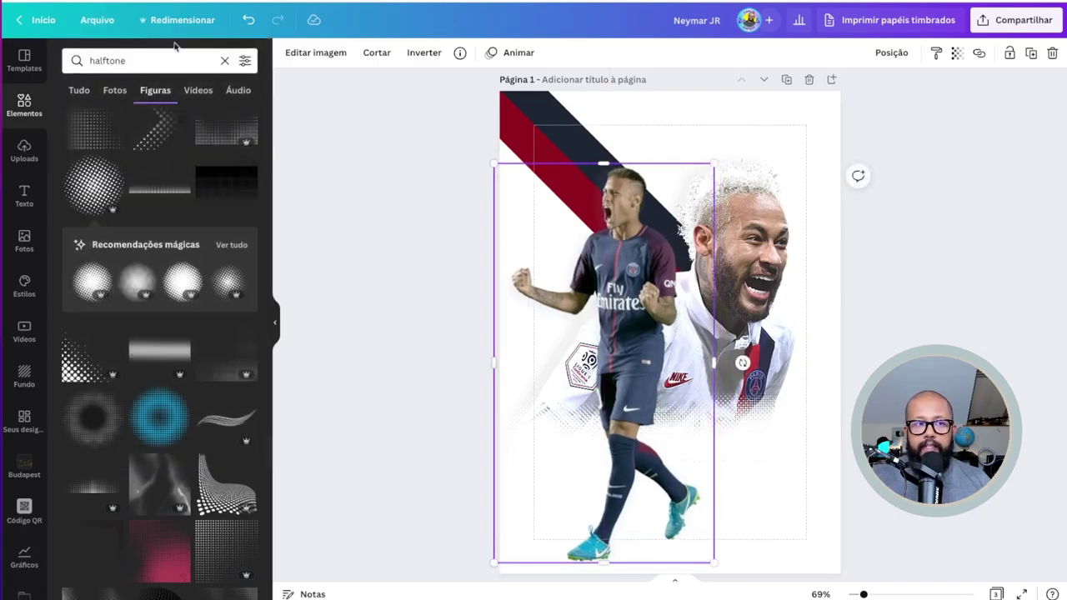
click(100, 23)
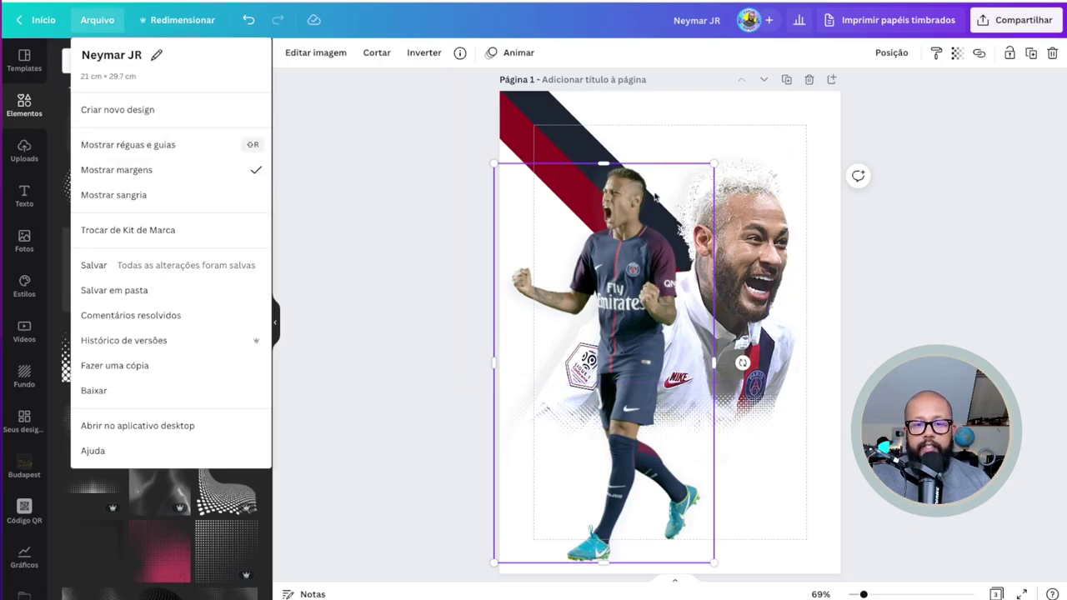
Adjust the full-body cut-out image with Brilho 13, Contraste 3 and Desfoque -36
click(346, 53)
click(247, 298)
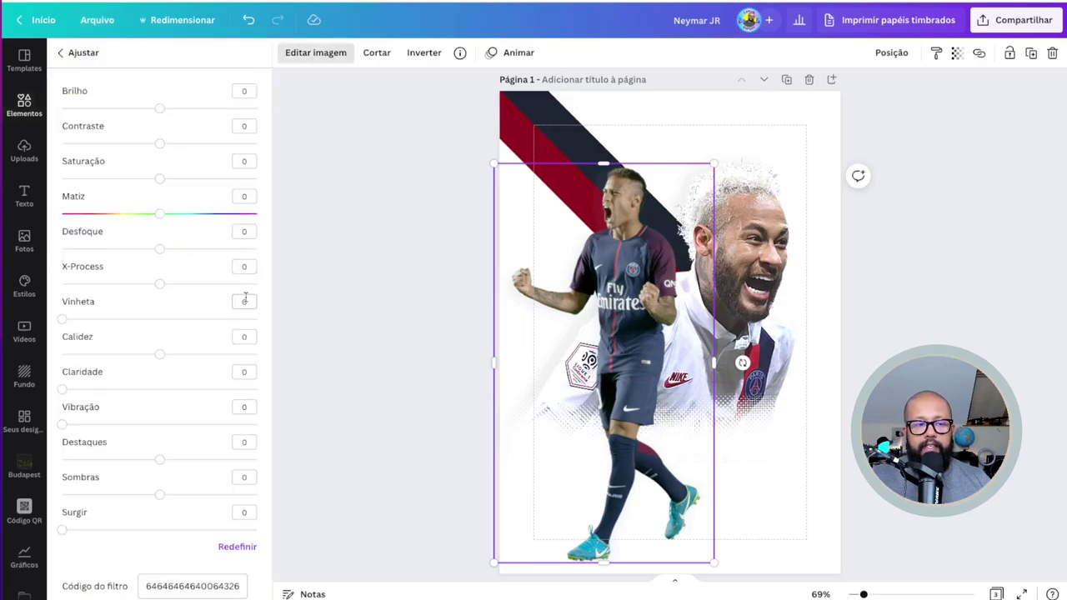
drag(163, 114, 161, 143)
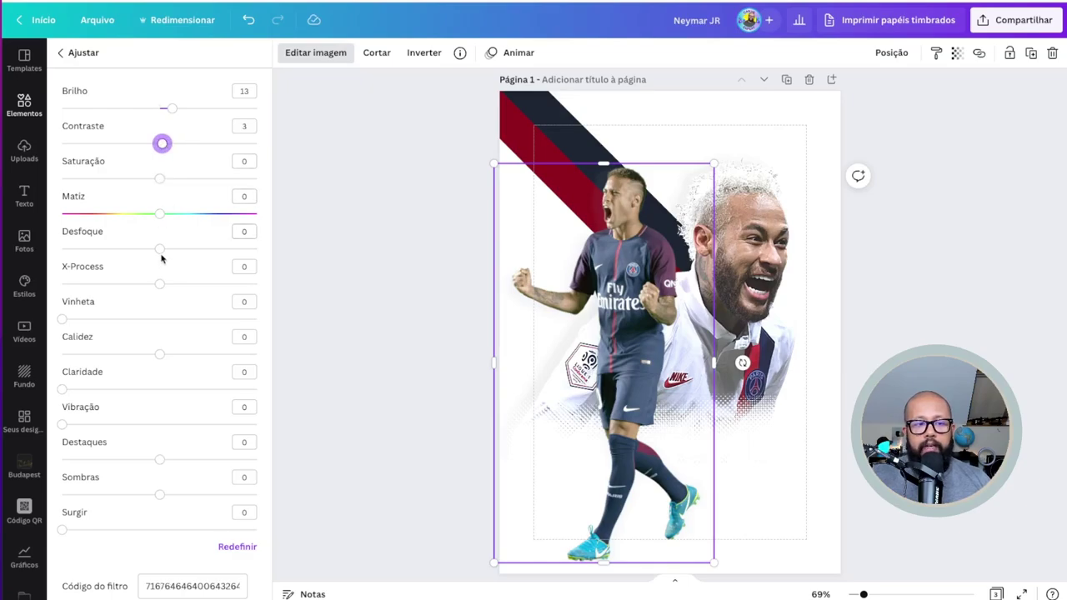
drag(163, 250, 124, 252)
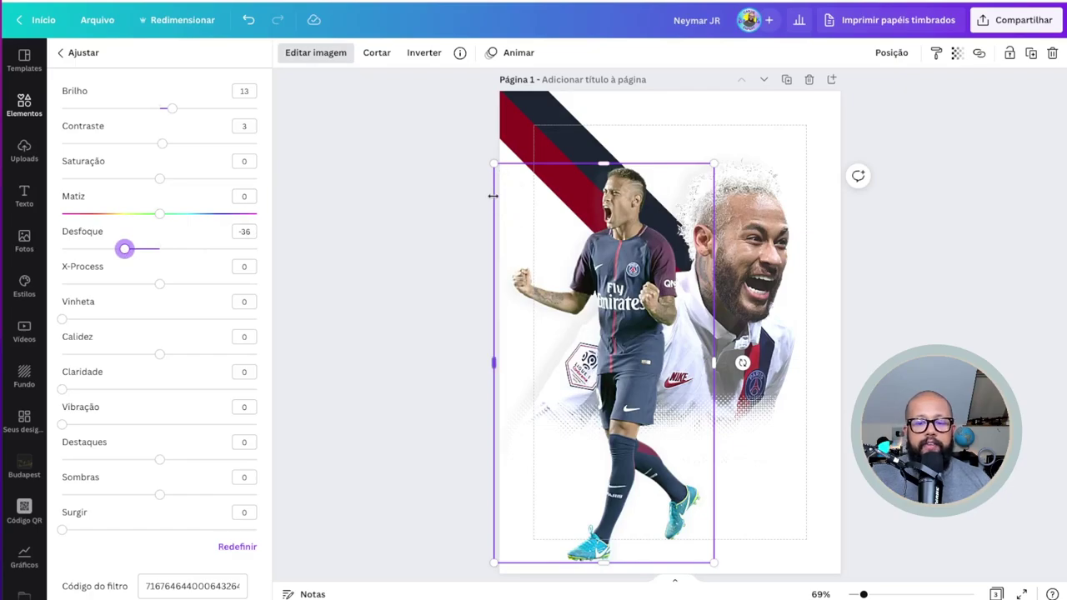
key(Escape)
key(Escape)
Lock the halftone fade group, the portrait and the full-body cut-out on page 1
scroll(925, 223, down, 3)
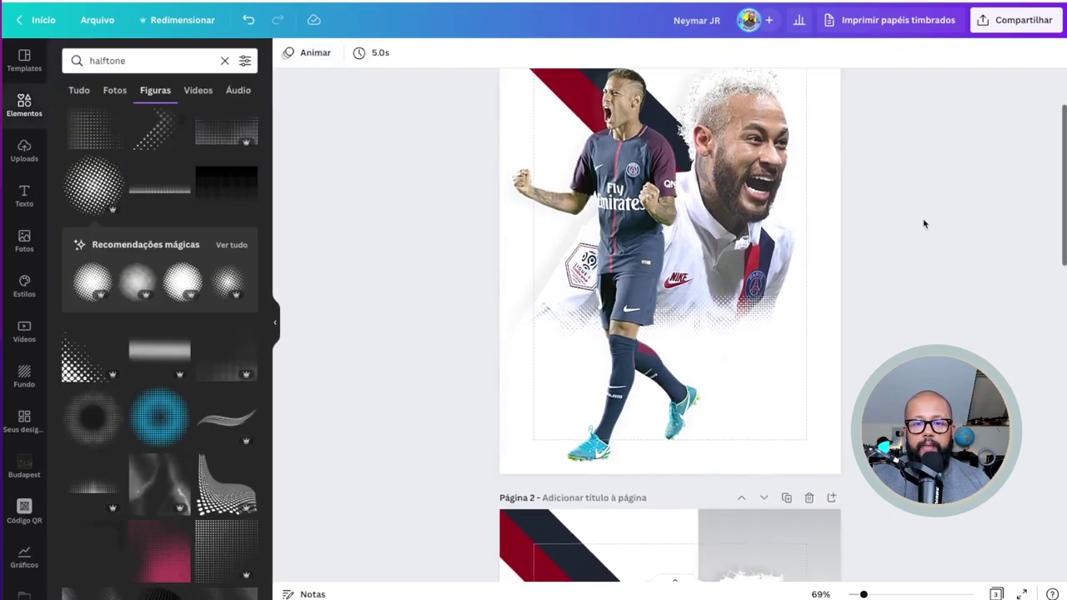
click(787, 331)
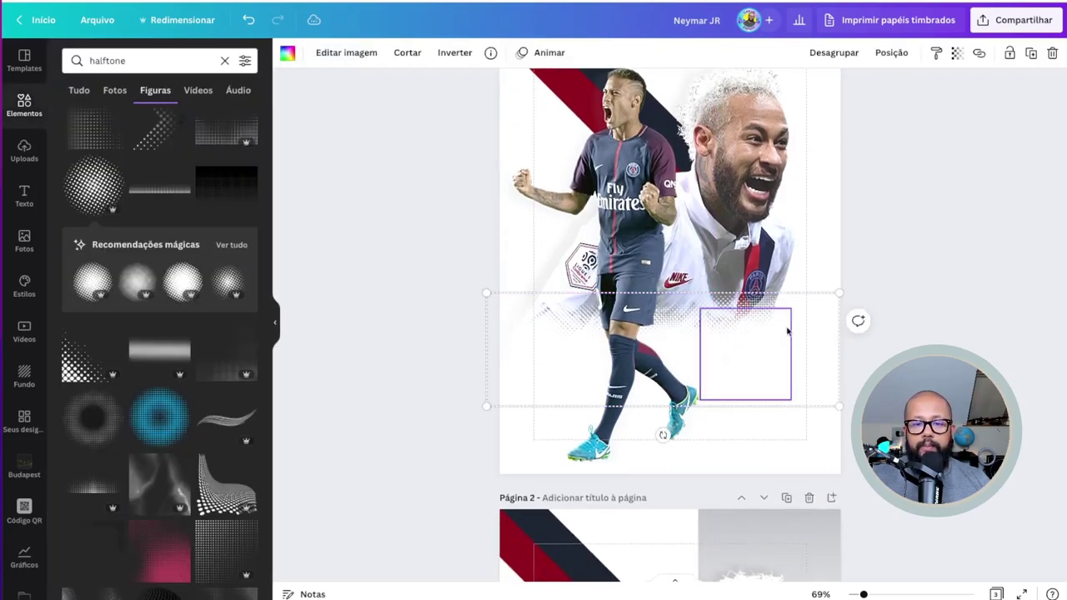
click(1010, 53)
click(859, 241)
click(646, 334)
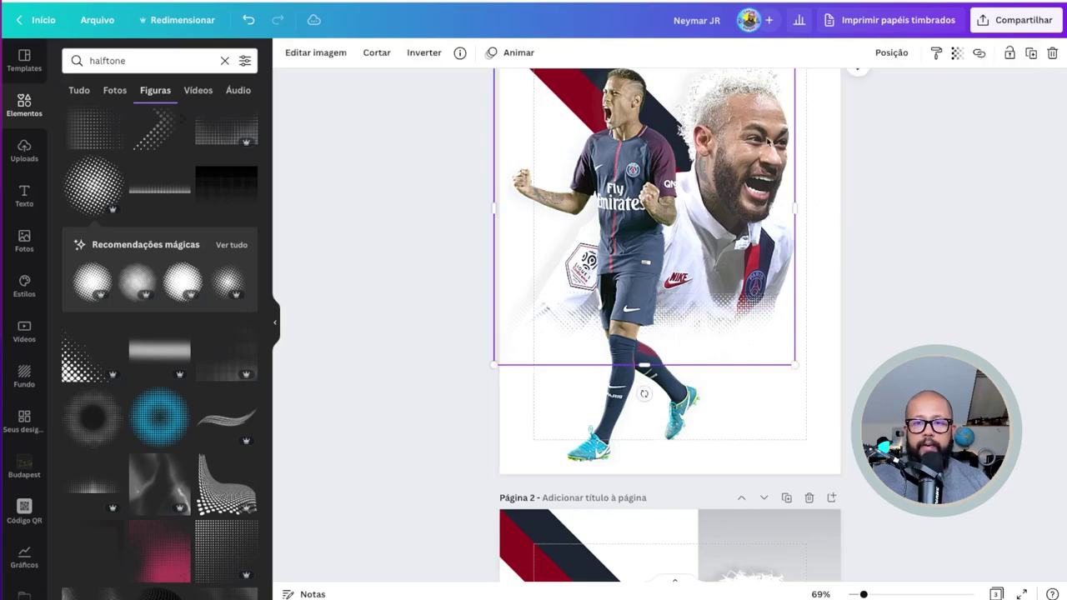
scroll(642, 505, up, 2)
click(643, 505)
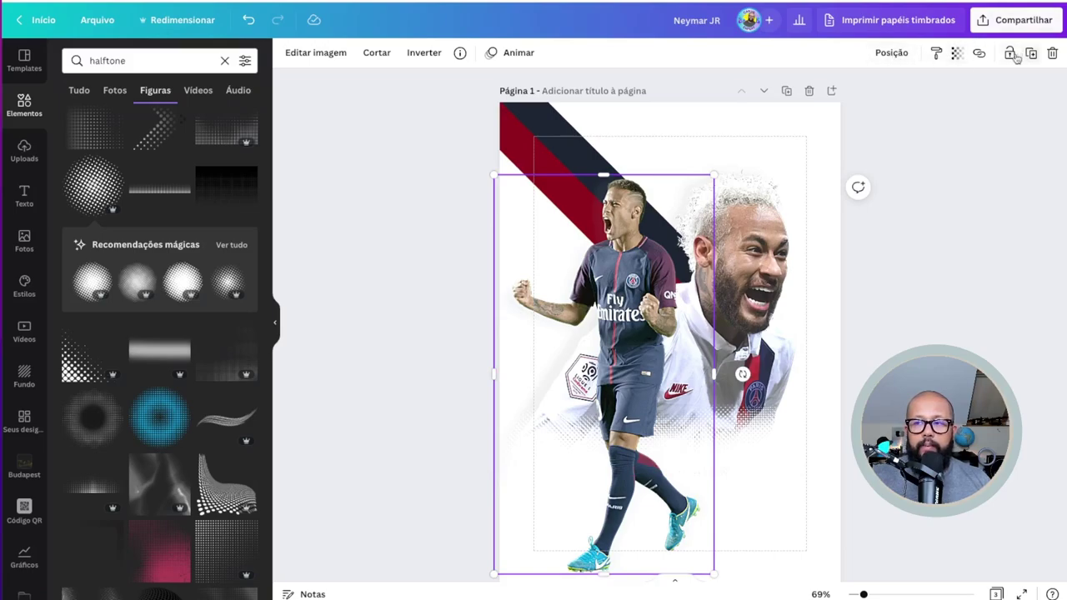
click(958, 203)
Add a paragraph text box beside the full-body player's feet on page 1 and search the fonts for "tall"
scroll(942, 202, down, 6)
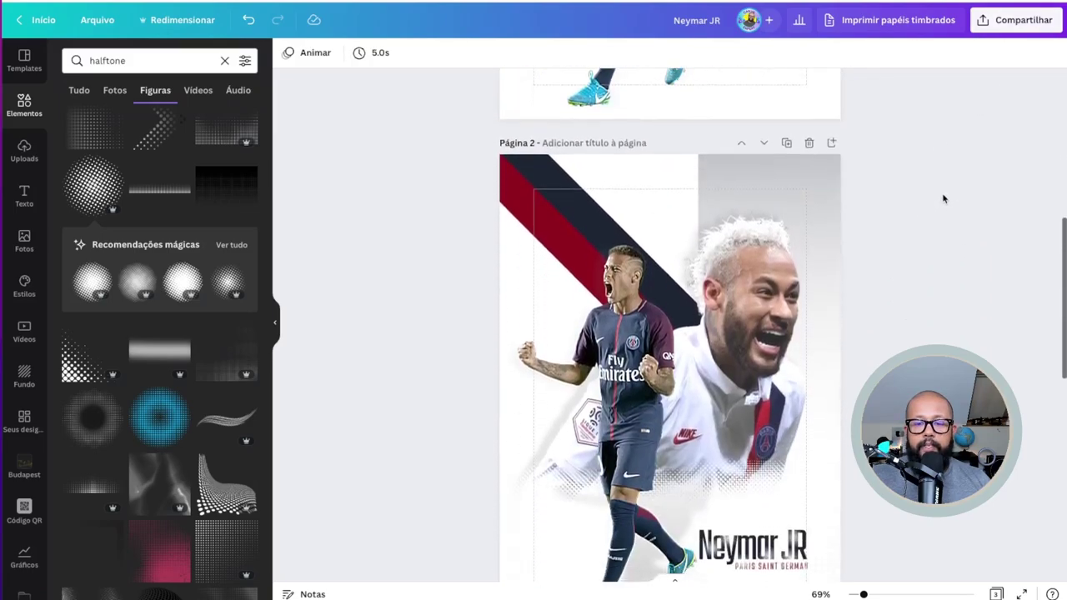
scroll(943, 198, down, 2)
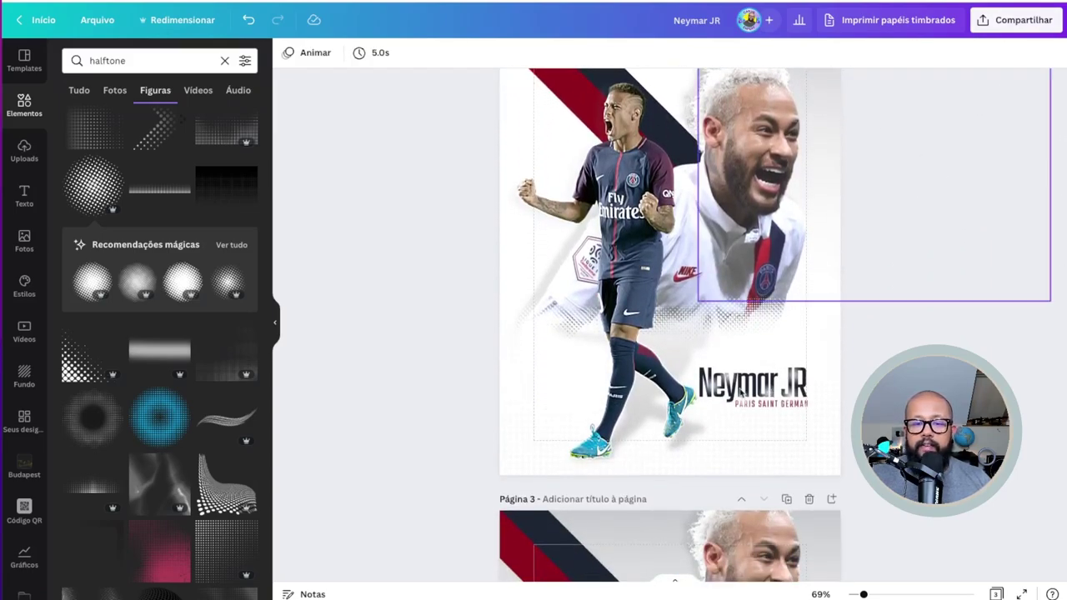
click(780, 395)
scroll(864, 256, up, 2)
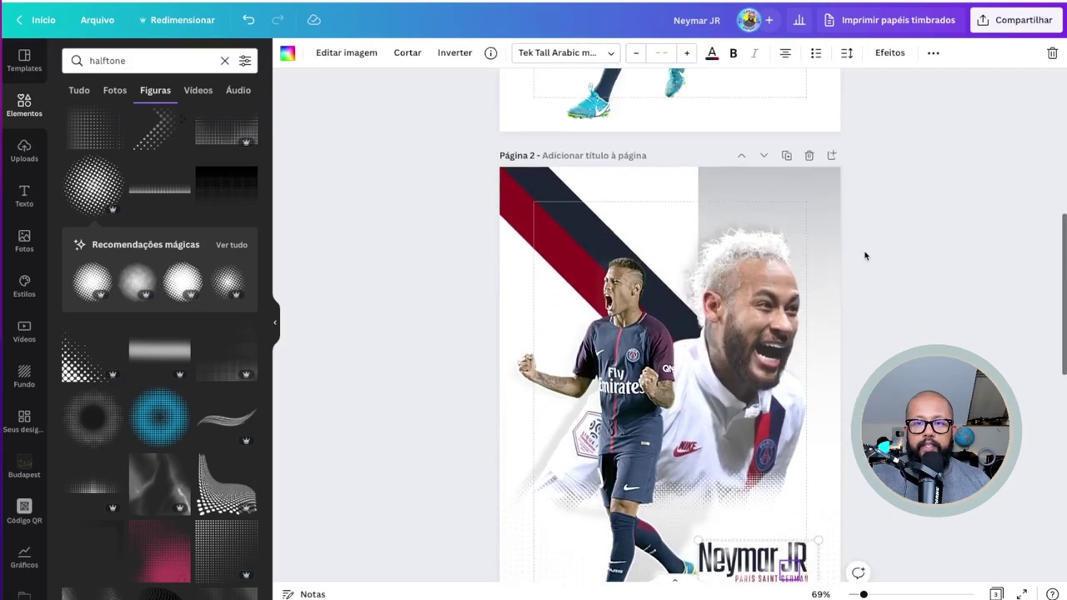
scroll(808, 186, up, 3)
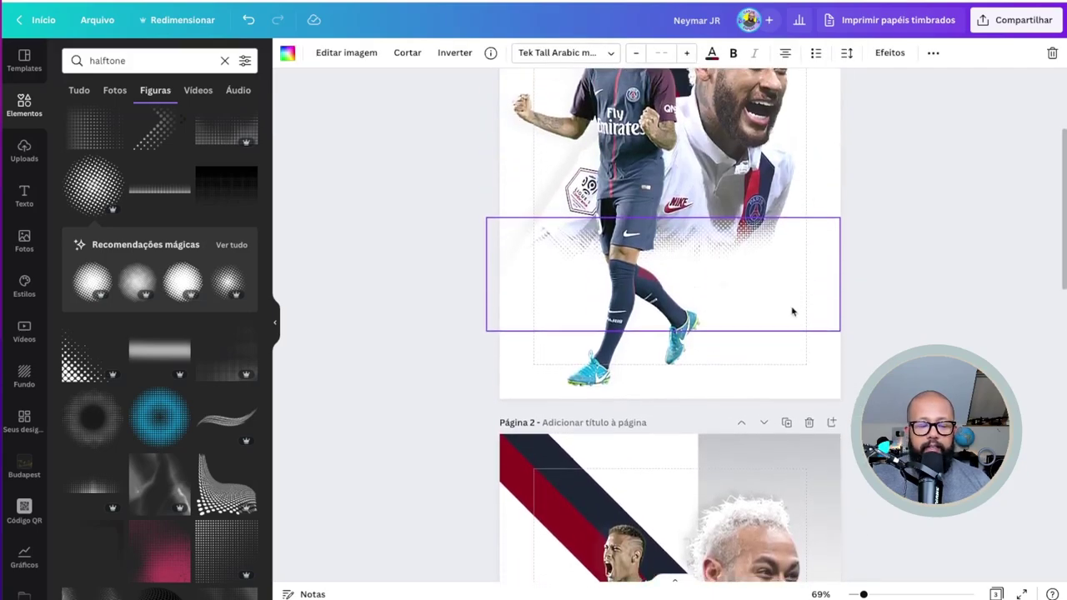
click(779, 296)
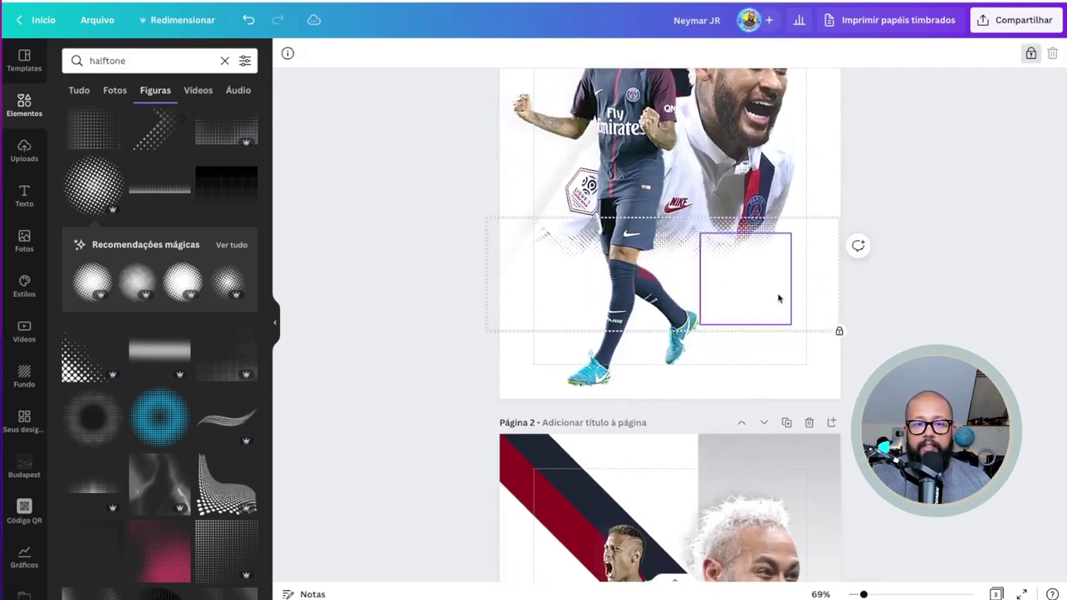
click(896, 248)
scroll(902, 250, up, 3)
key(Tab)
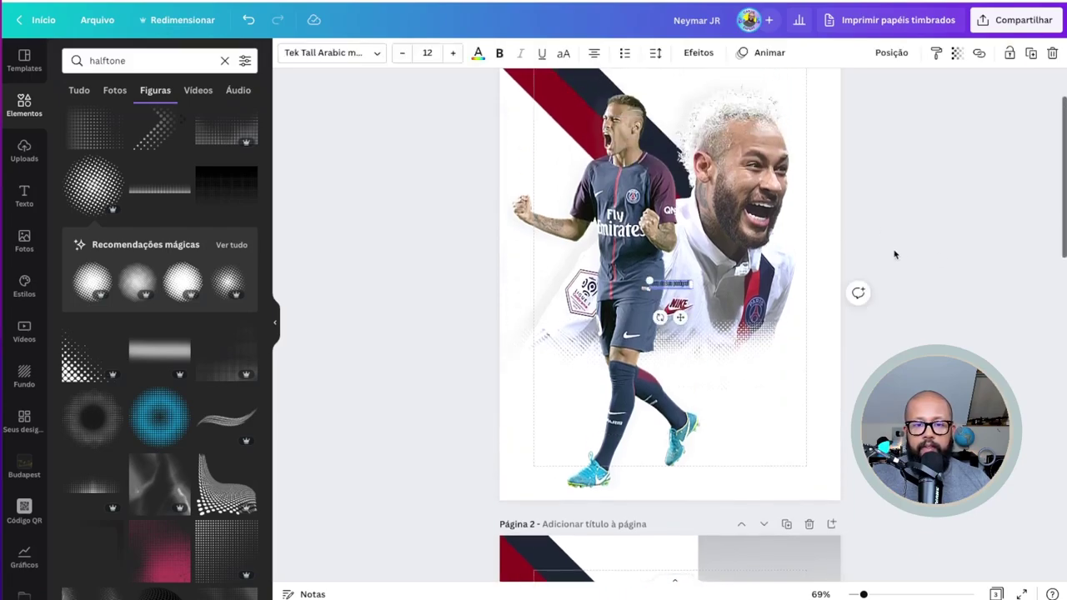
drag(680, 317, 782, 440)
click(348, 53)
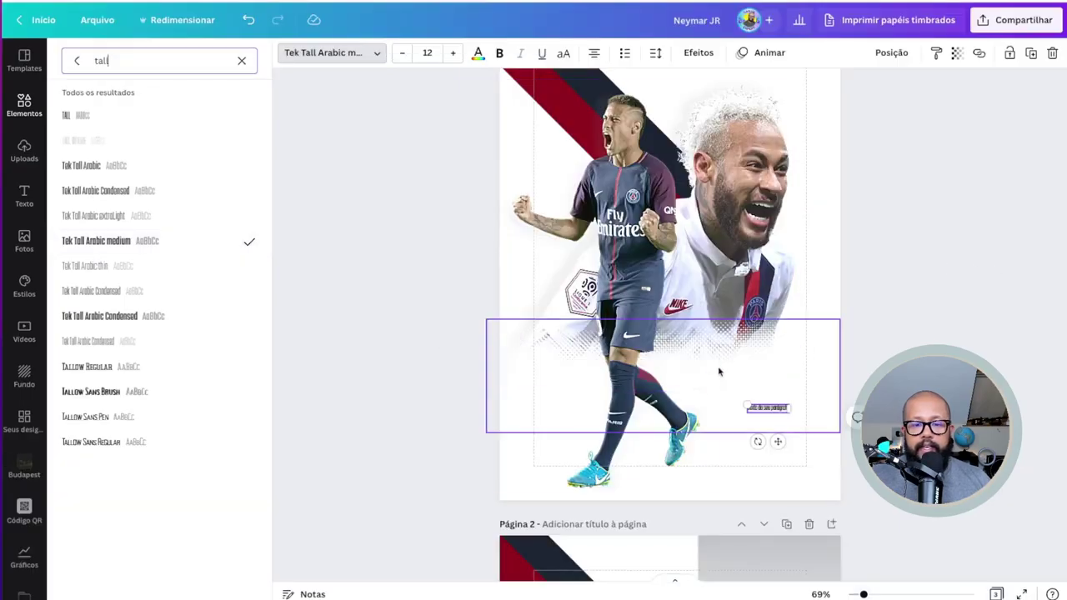
Replace the placeholder text on page 1 with the grouped "Neymar JR" title and its subtitle copied from page 2
scroll(841, 371, up, 6)
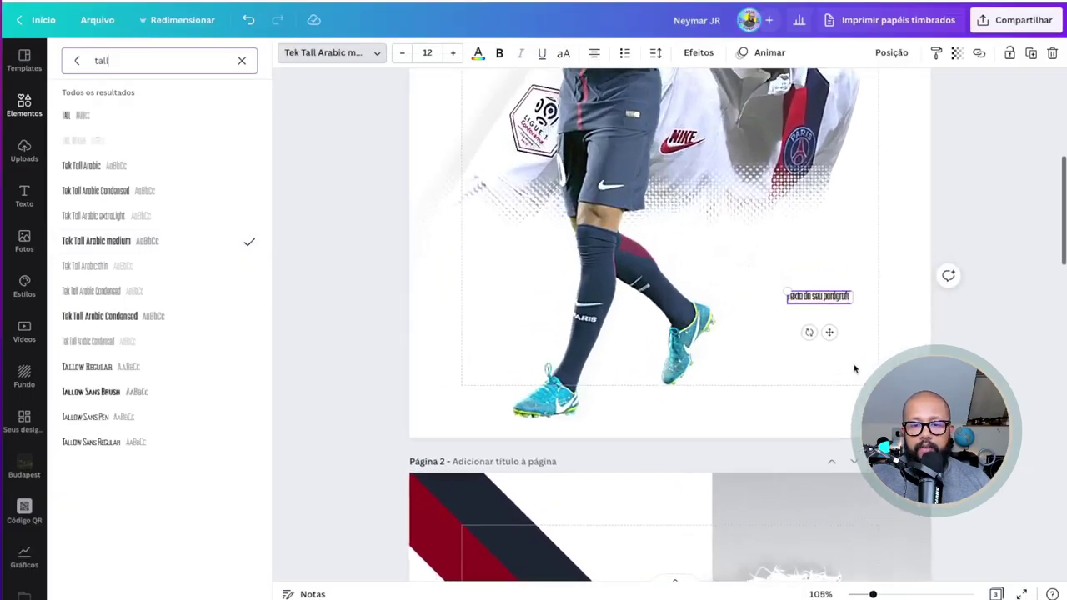
scroll(936, 307, down, 5)
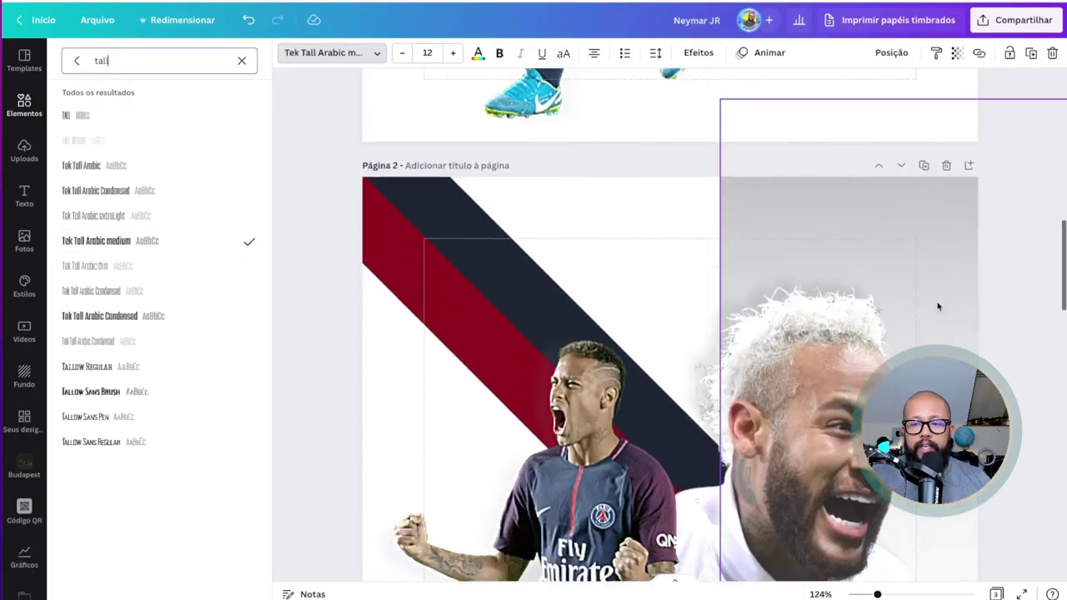
scroll(934, 308, down, 5)
click(875, 340)
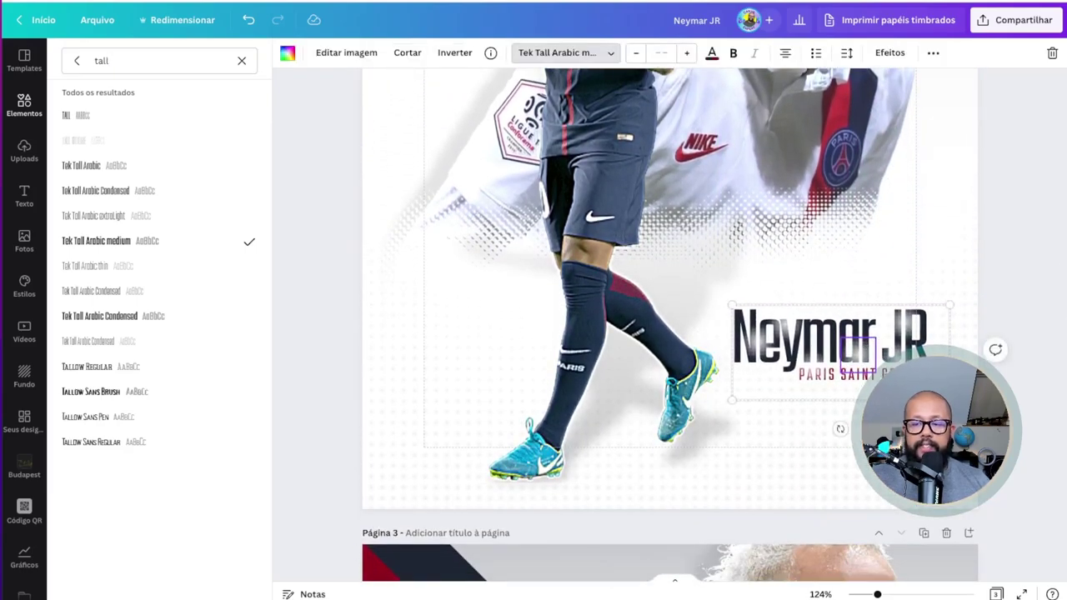
key(ctrl+z)
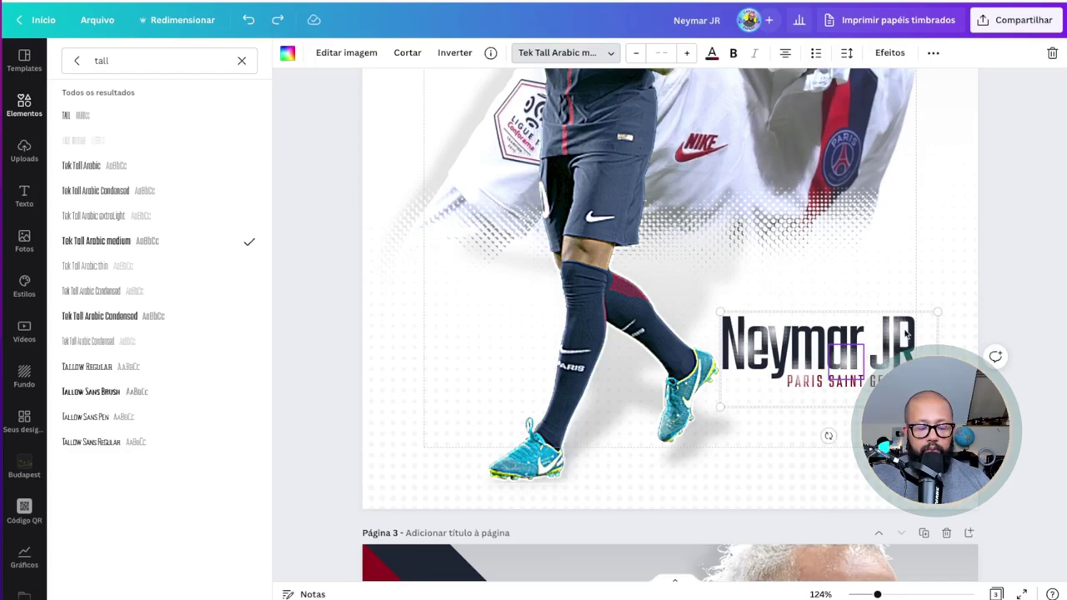
key(ctrl+z)
scroll(895, 302, down, 2)
scroll(845, 341, up, 3)
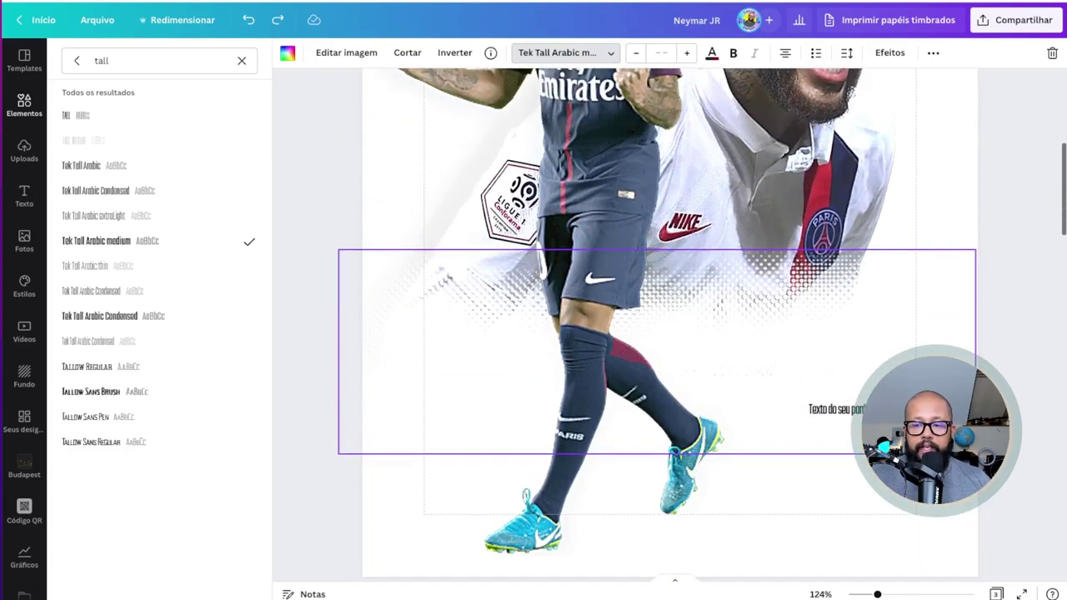
click(836, 409)
key(ctrl+y)
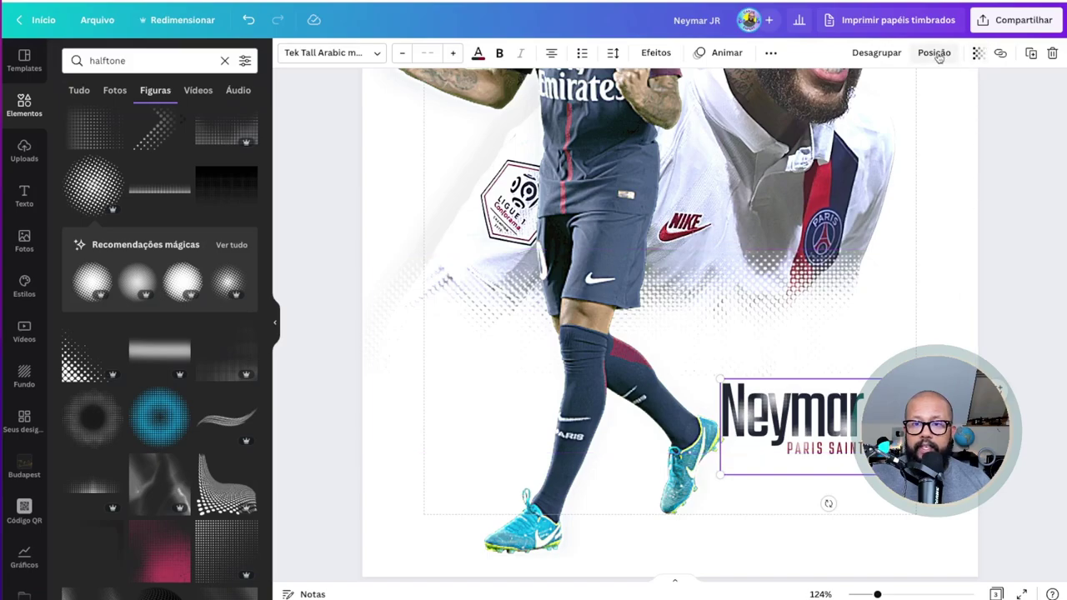
Ungroup the copied title on page 1 and place its small soft white glow over the middle letters of "Neymar"
click(882, 53)
click(1056, 254)
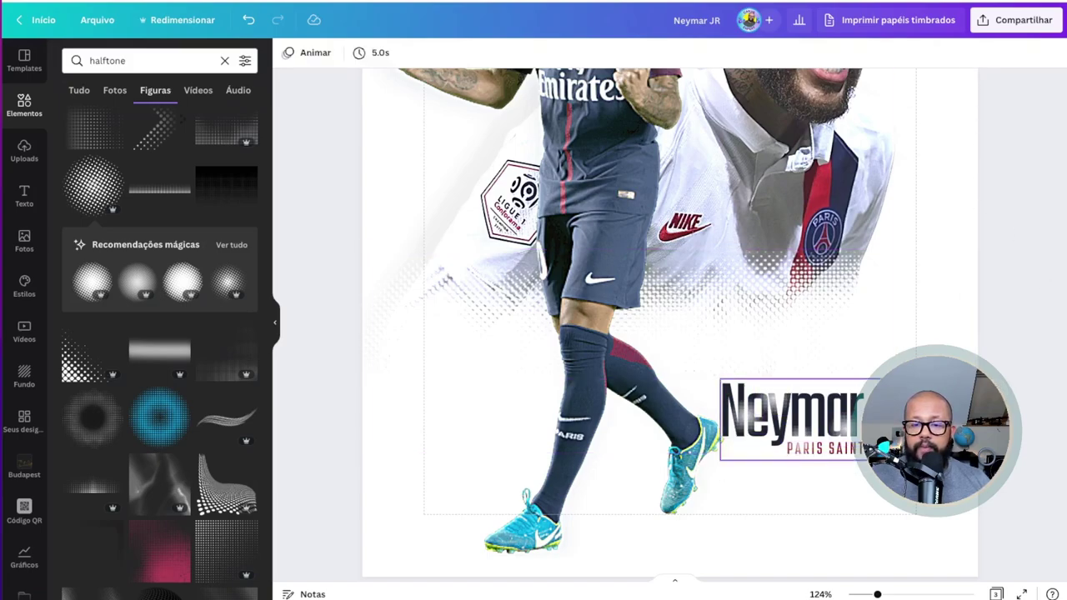
drag(885, 350, 835, 242)
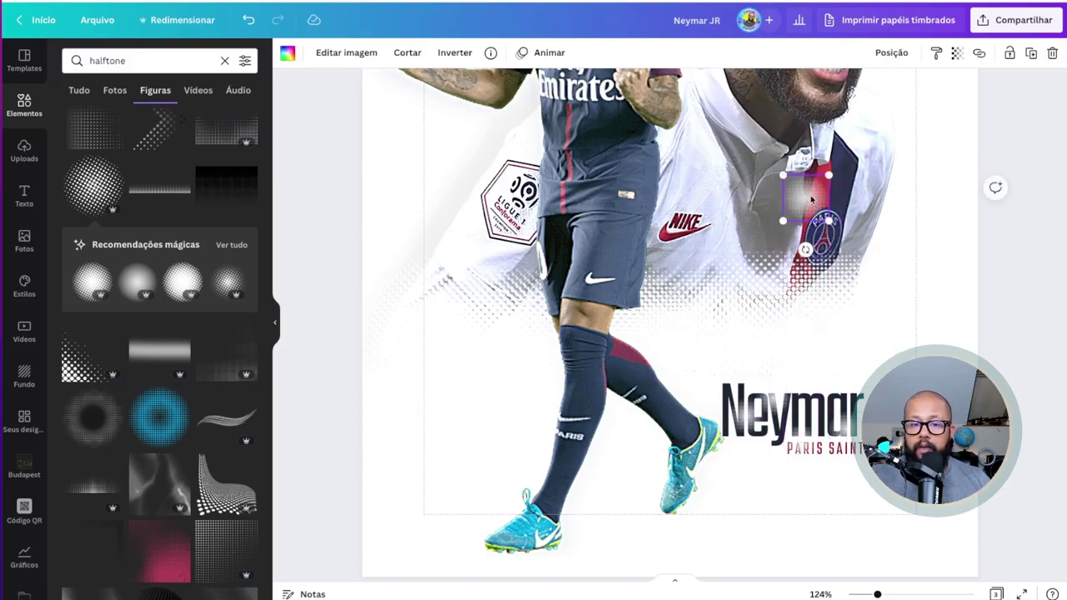
key(ctrl+z)
key(ctrl+z)
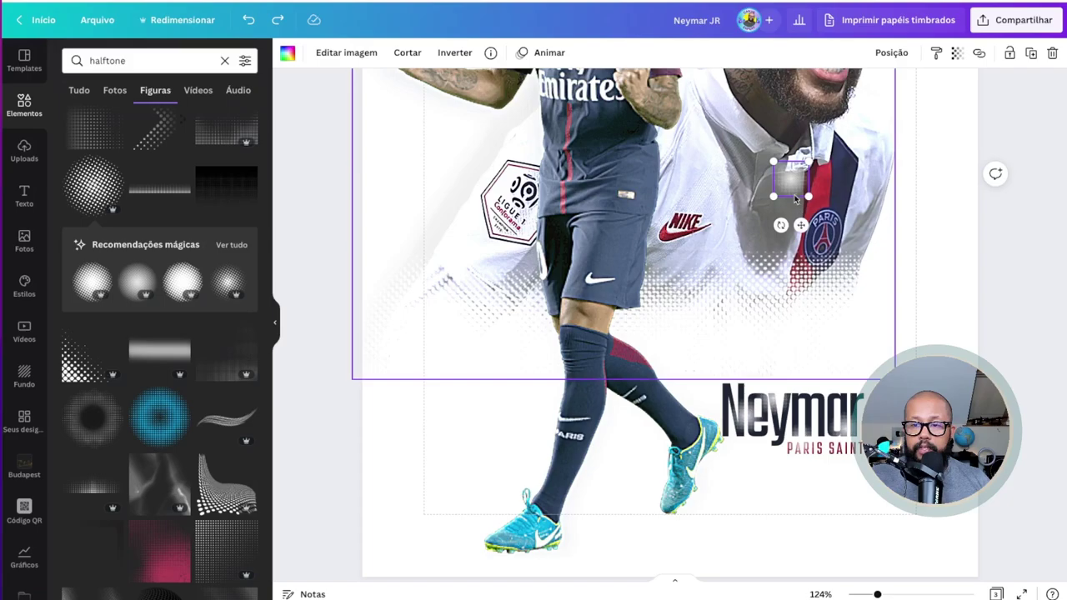
drag(801, 215, 827, 451)
Set the transparency of the white glow over the title to 49
click(959, 53)
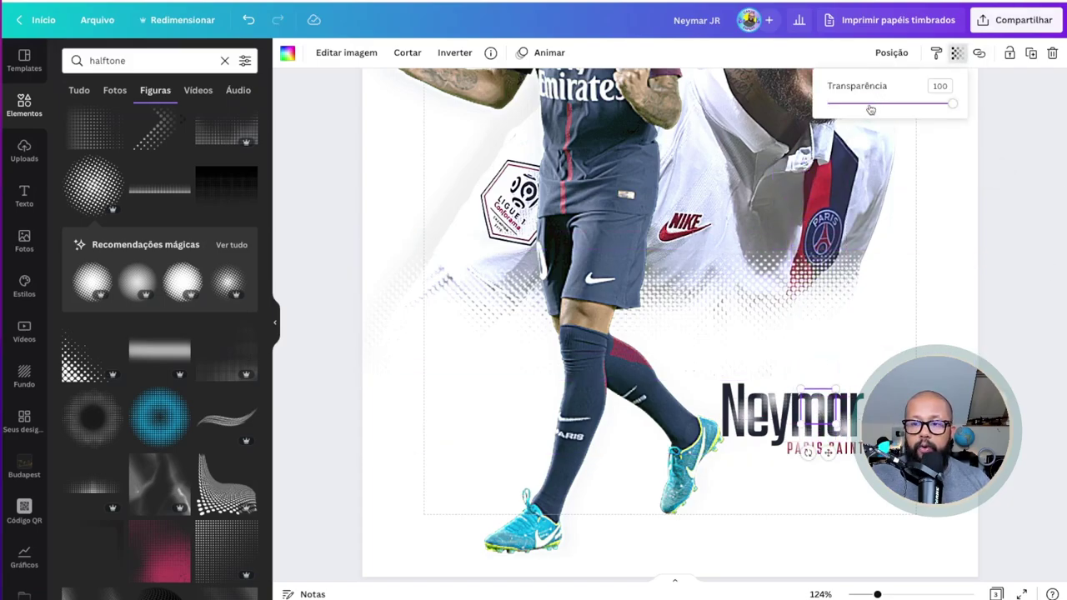
click(869, 105)
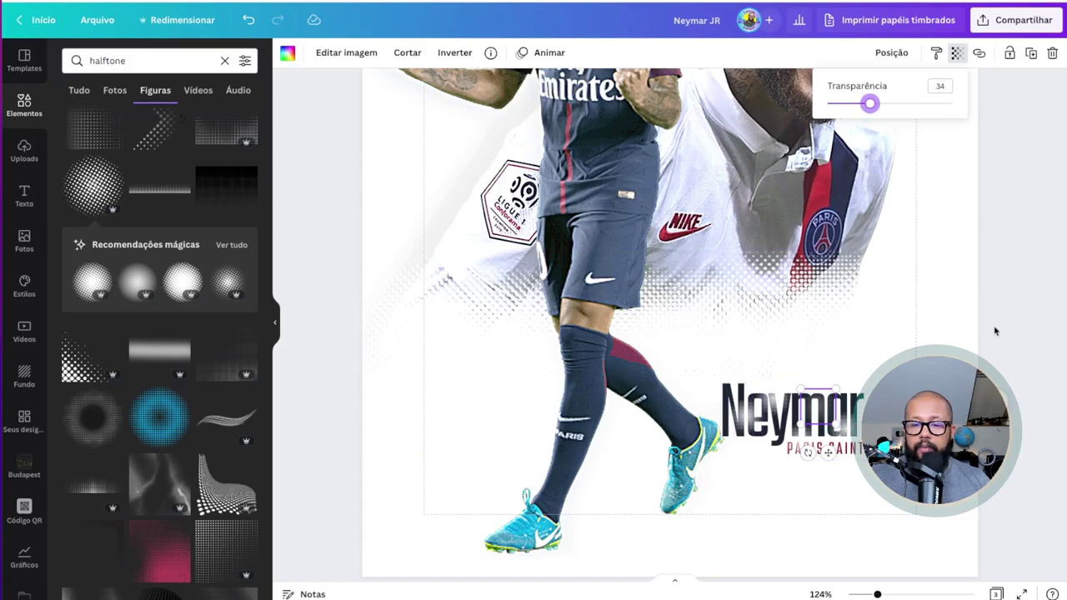
mouse_move(869, 105)
mouse_down()
mouse_move(912, 105)
mouse_move(886, 105)
mouse_up()
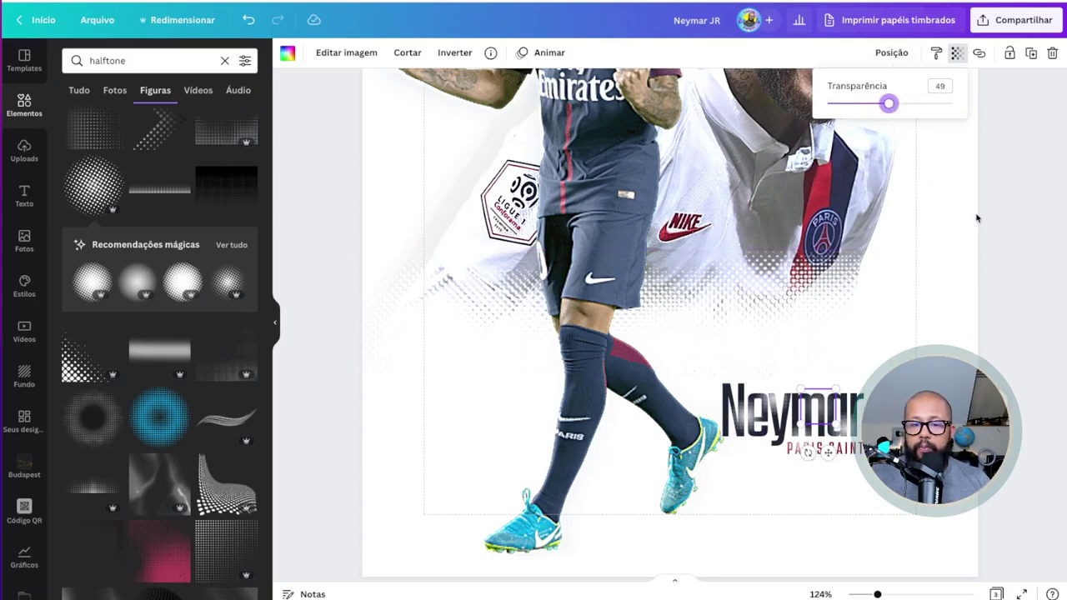
scroll(977, 243, down, 5)
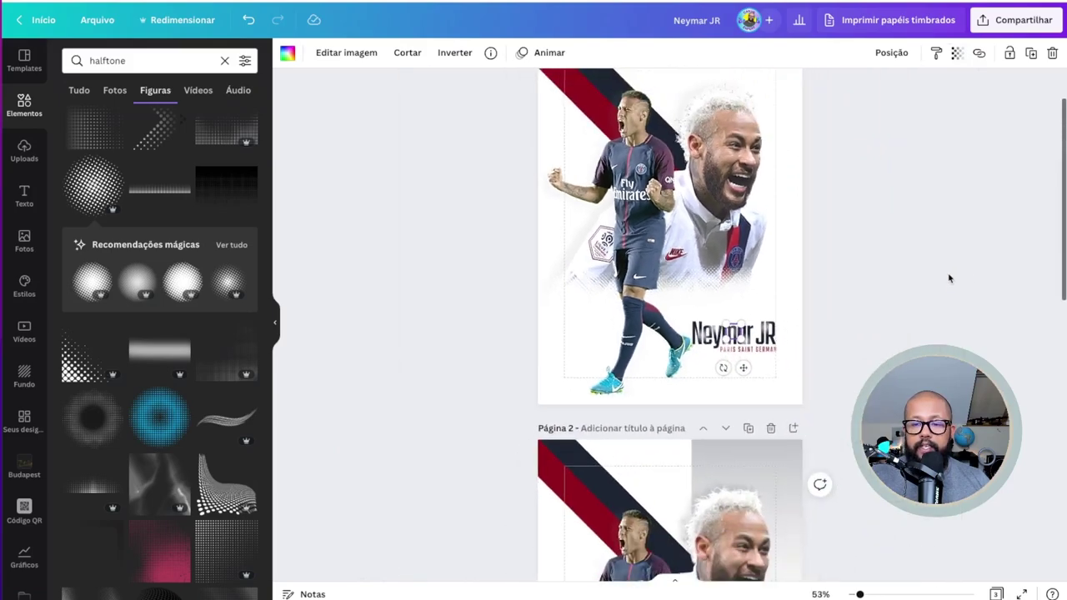
click(927, 235)
Examine the grey gradient behind the portrait on page 2
scroll(925, 233, down, 4)
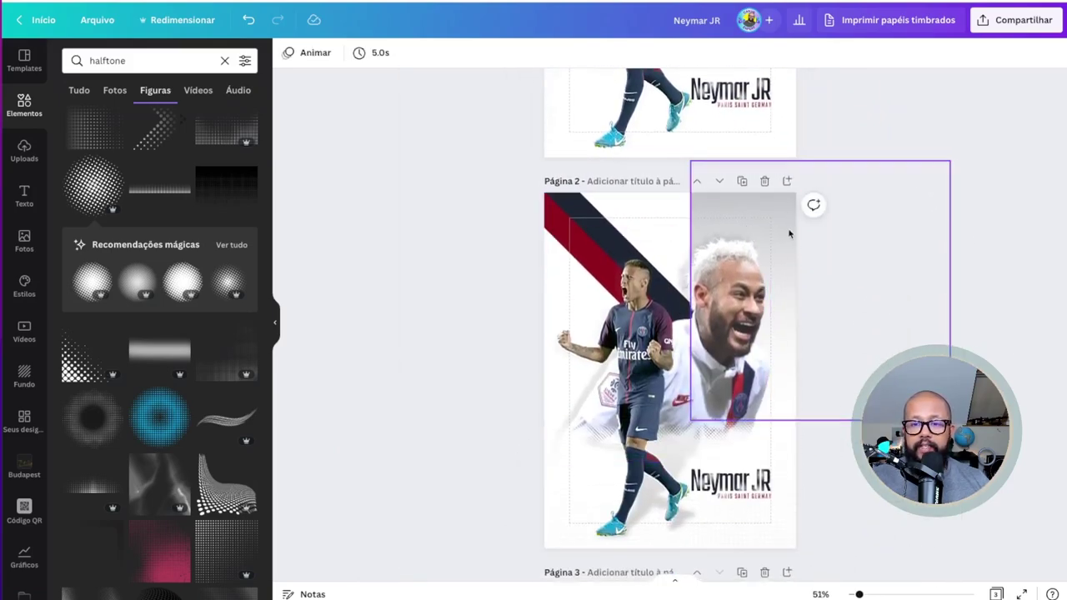
drag(798, 229, 716, 283)
click(831, 231)
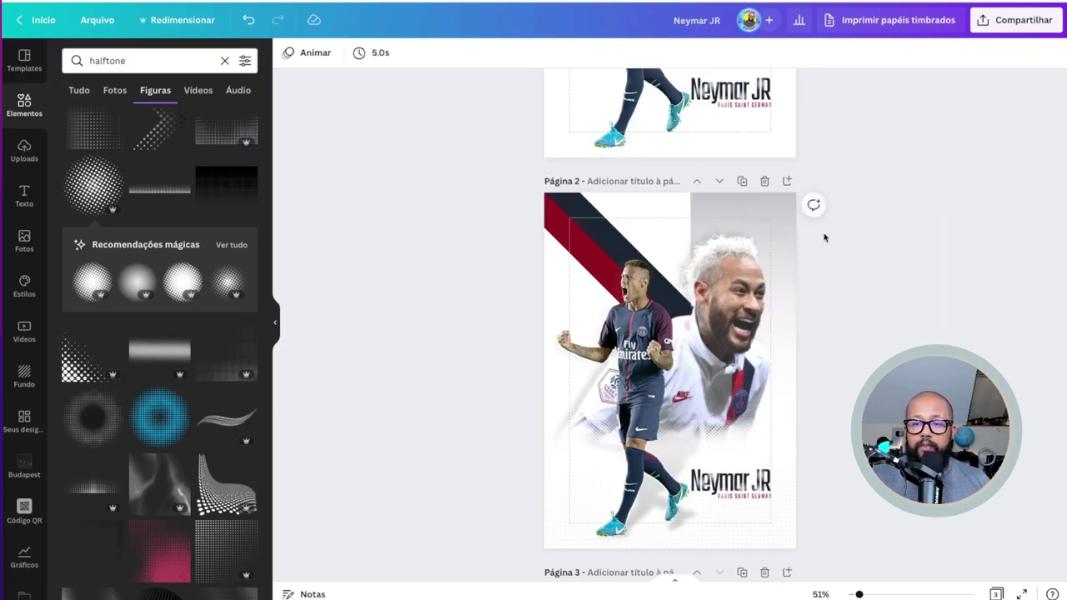
Shift the grey gradient on page 2 to the left and search the graphics for "gradient"
drag(779, 210, 597, 216)
click(121, 63)
click(121, 63)
double_click(120, 64)
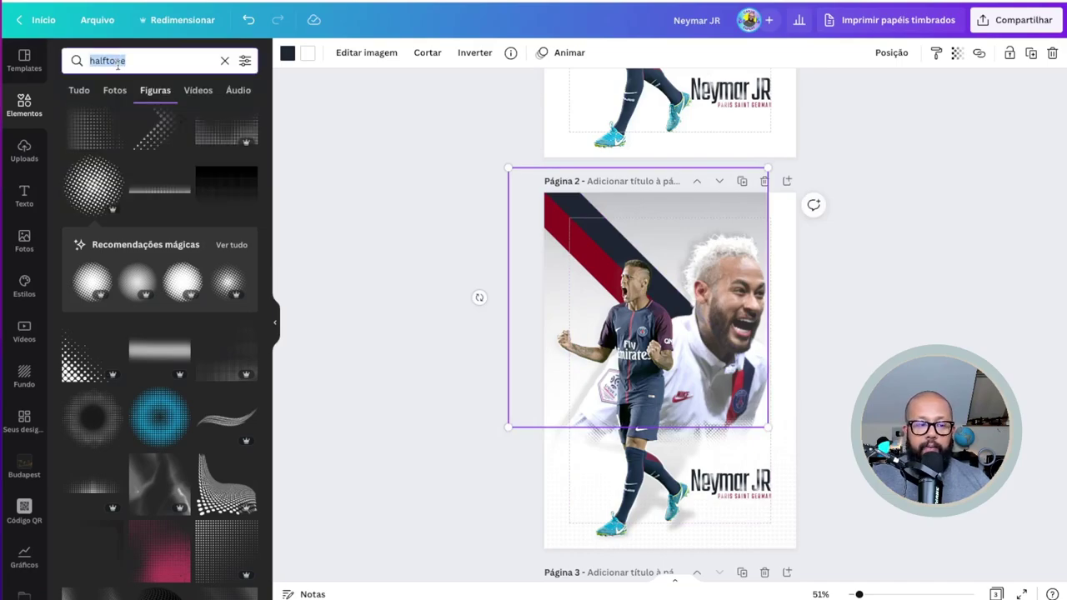
text(gradient)
key(Return)
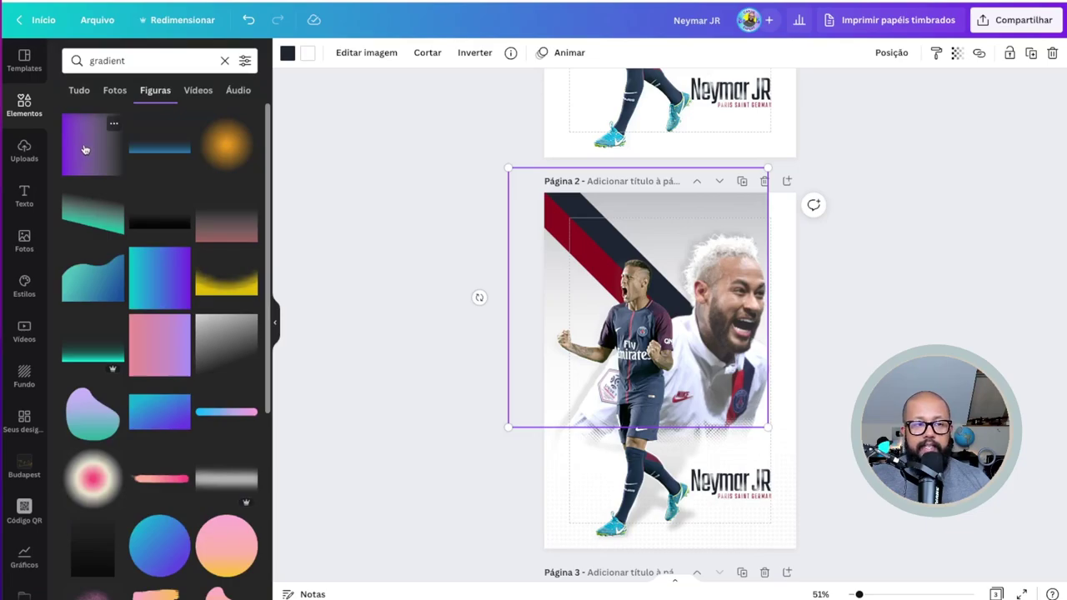
Try a purple fading gradient over page 2, rotated so its solid edge is uppermost, and delete it again
click(84, 149)
drag(671, 528, 542, 367)
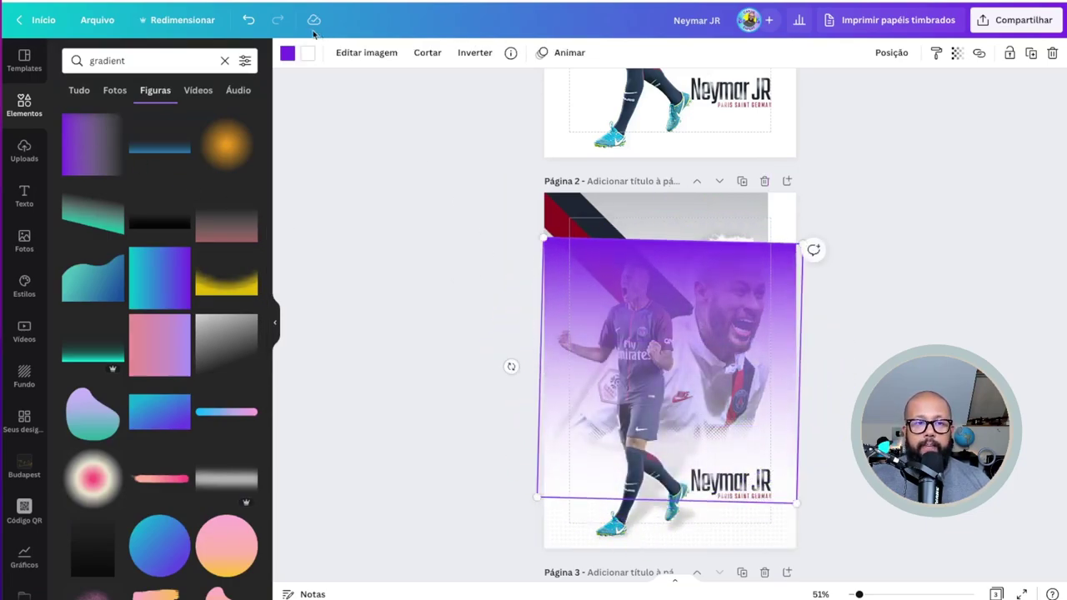
click(288, 54)
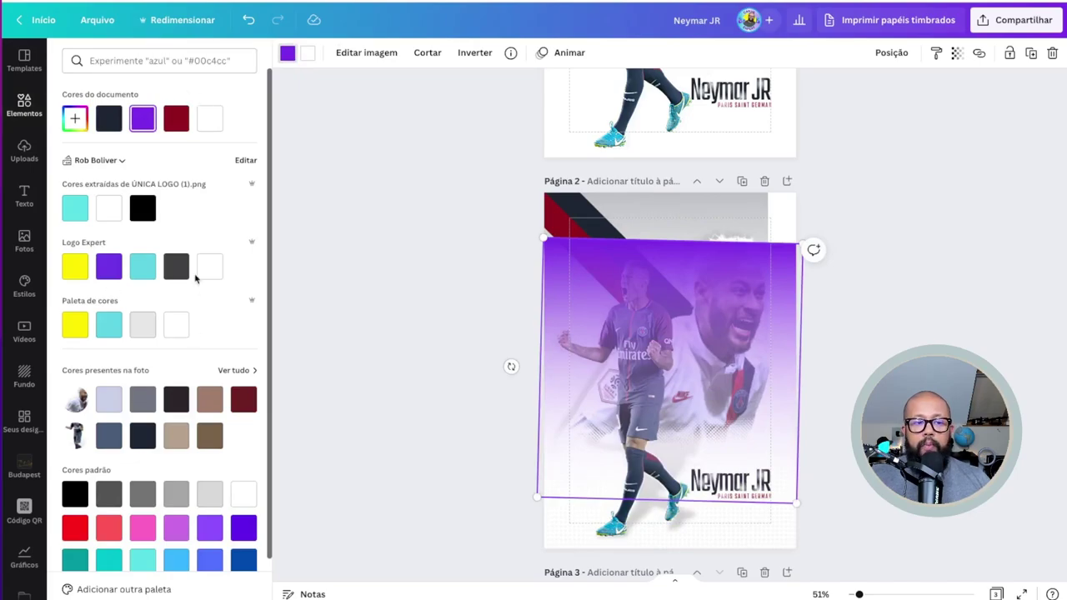
drag(766, 312, 767, 332)
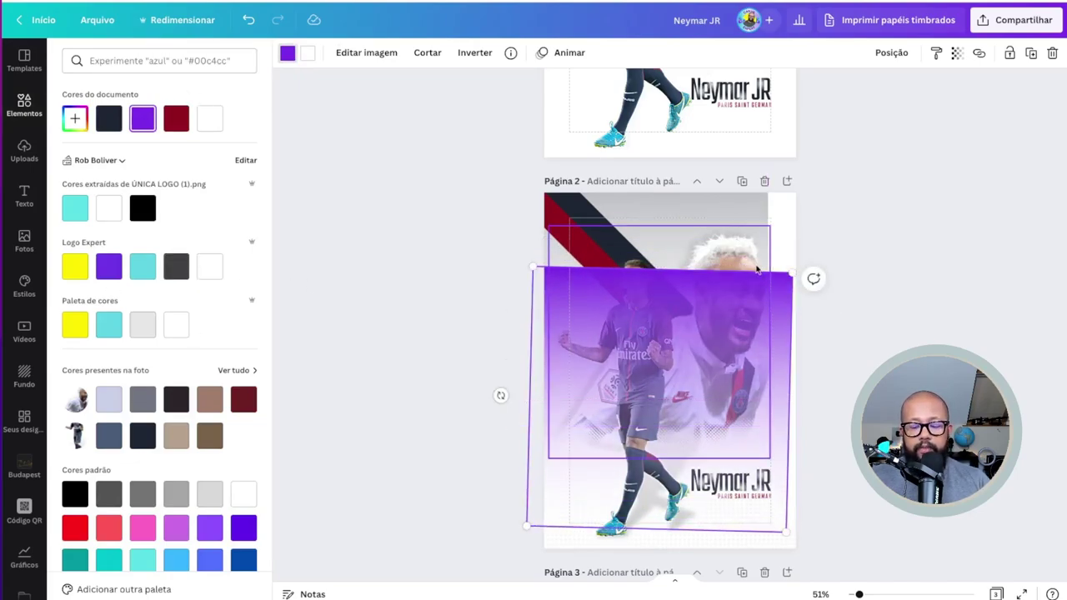
key(Delete)
Copy the grey gradient from page 2 to page 1, fit it over the upper part and send it behind everything
click(732, 209)
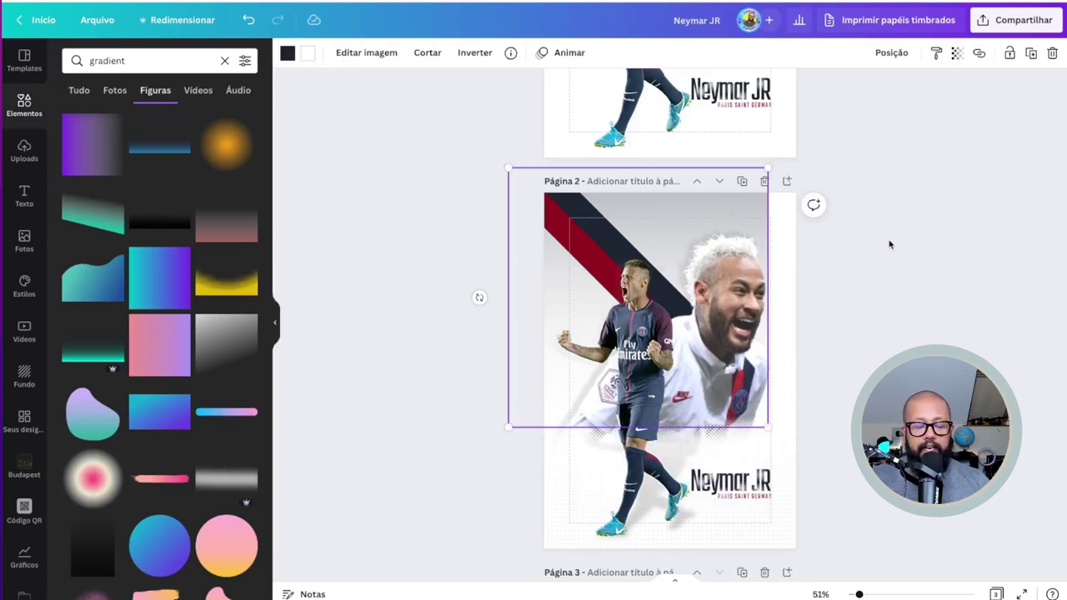
scroll(889, 244, up, 5)
click(716, 170)
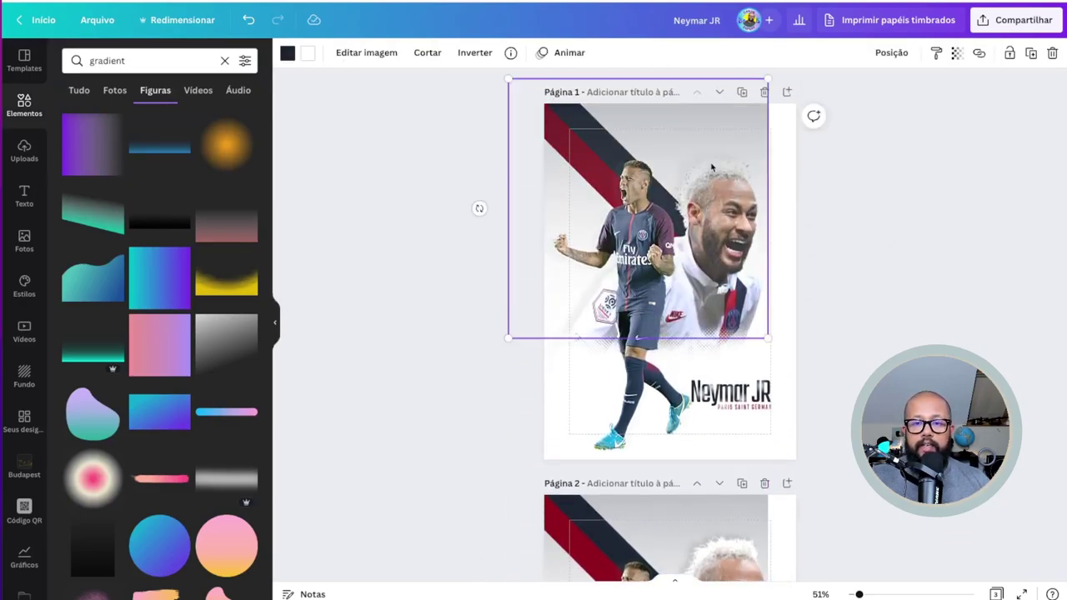
mouse_move(709, 159)
mouse_down()
mouse_move(727, 171)
mouse_move(722, 163)
mouse_up()
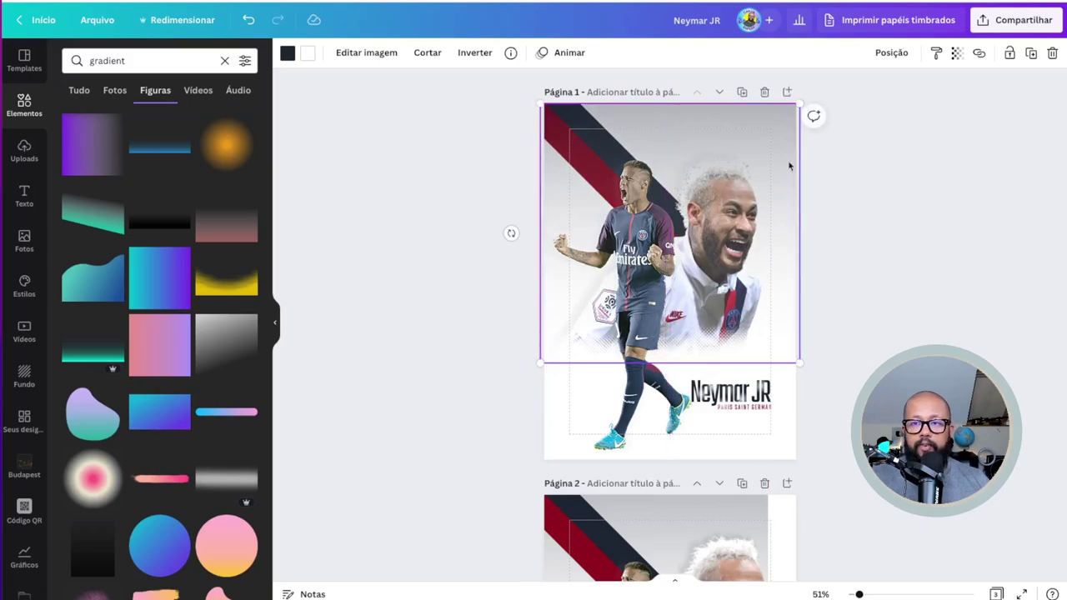
click(892, 52)
click(850, 123)
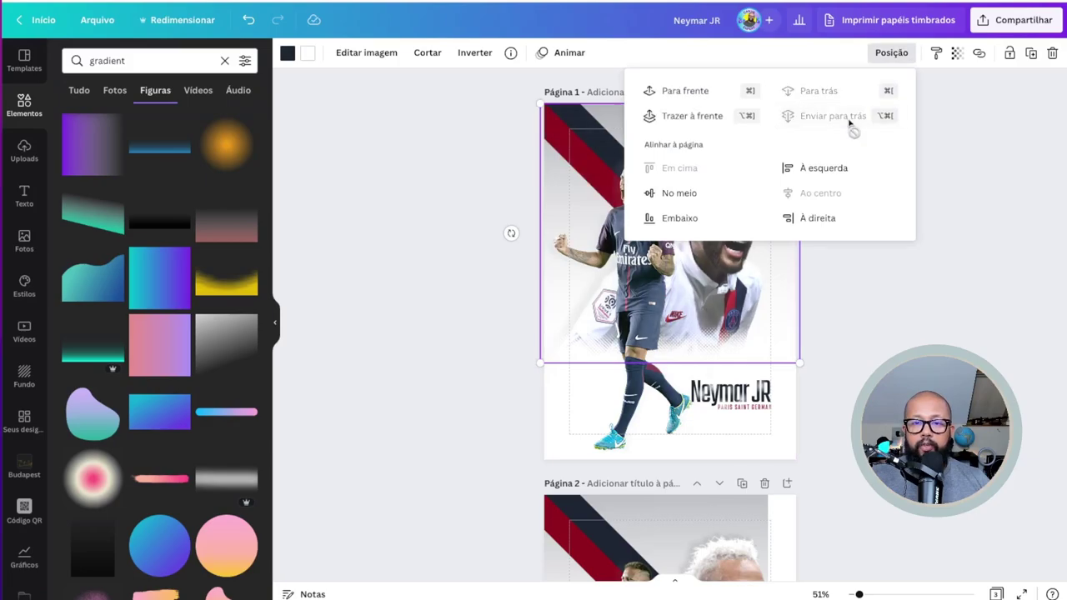
click(913, 272)
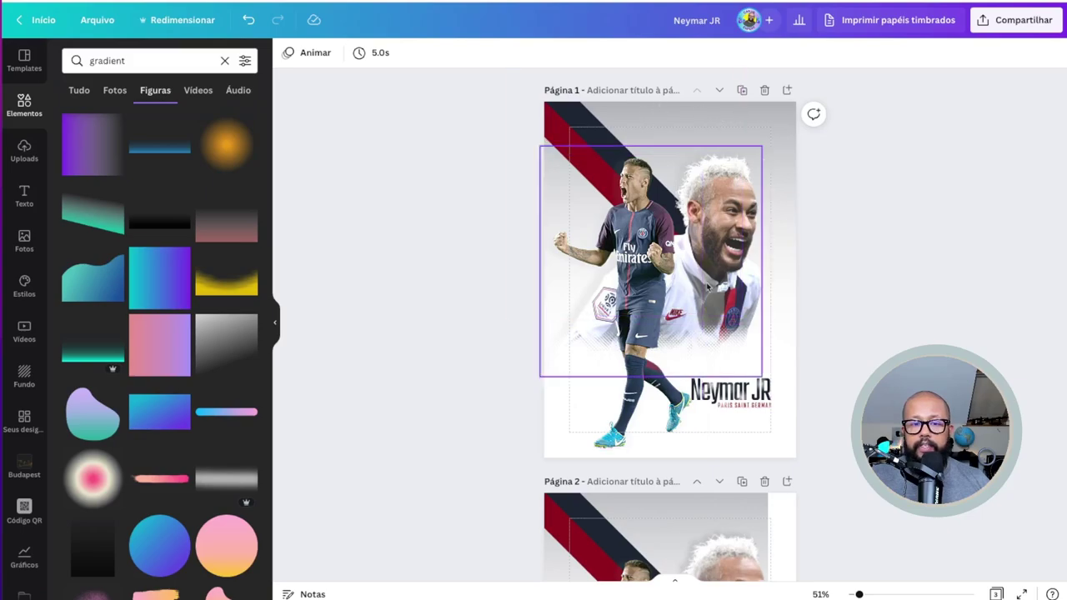
Move the dotted halftone pattern on page 2 left over the lower part of the poster
scroll(912, 334, down, 3)
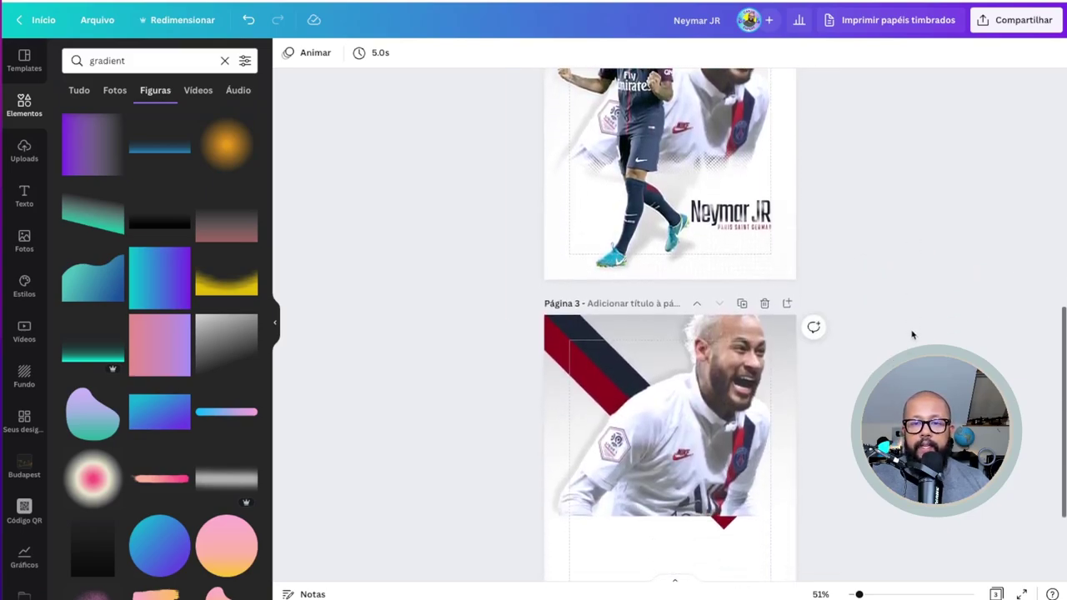
click(731, 261)
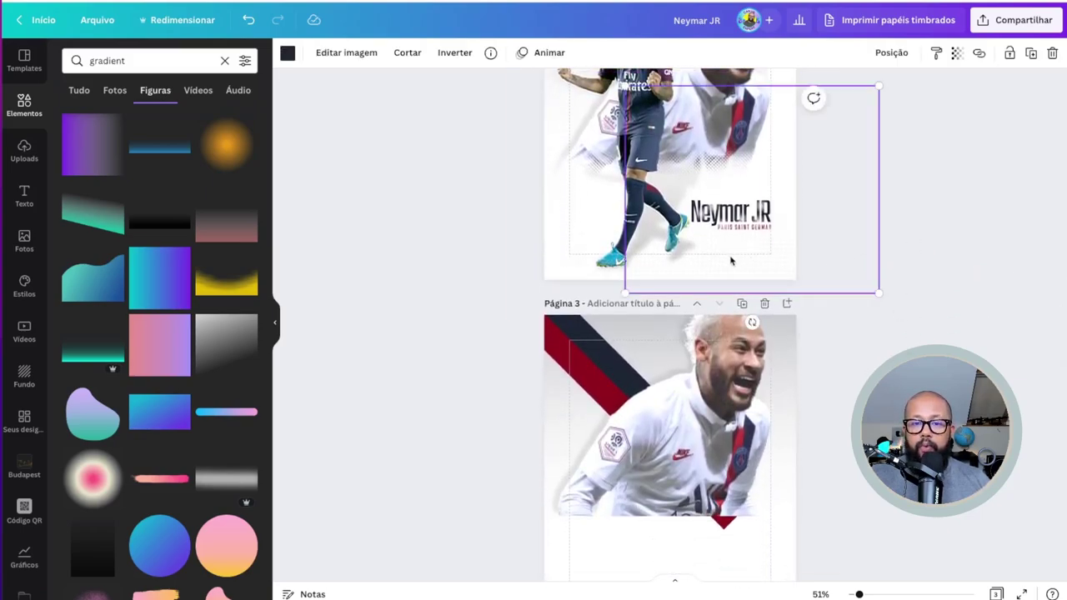
drag(749, 273, 696, 254)
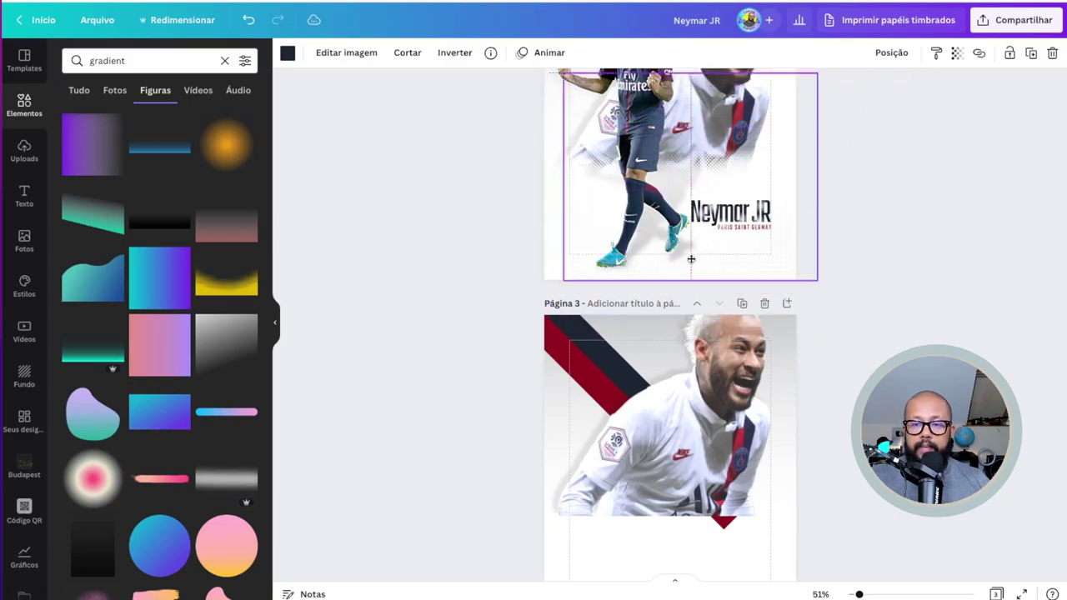
Search the graphics for "halftone" and place the upward-fading dot pattern along the bottom of page 1
scroll(719, 224, up, 7)
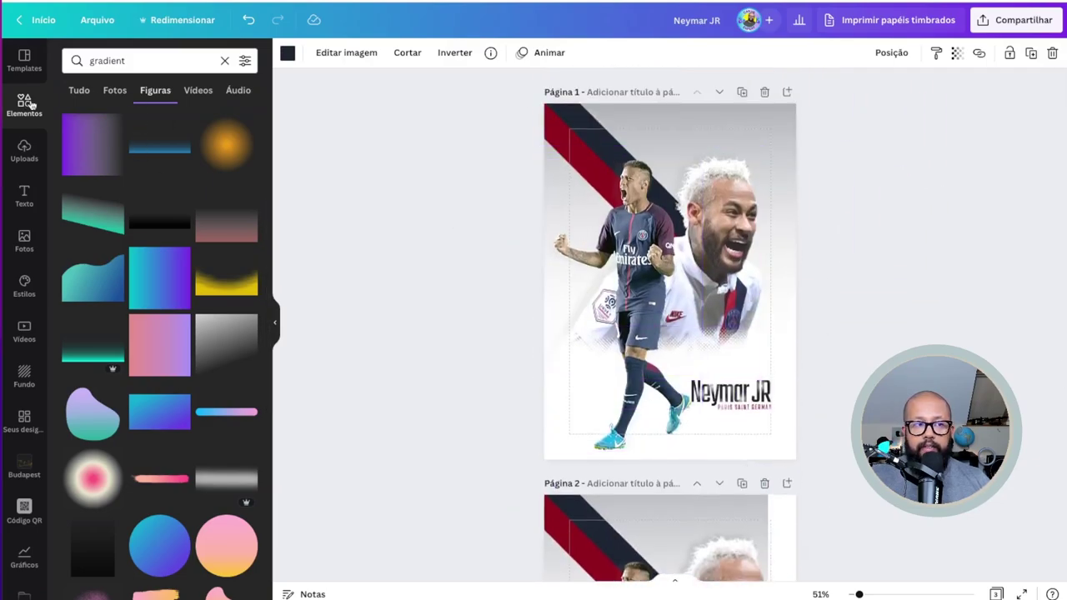
double_click(137, 66)
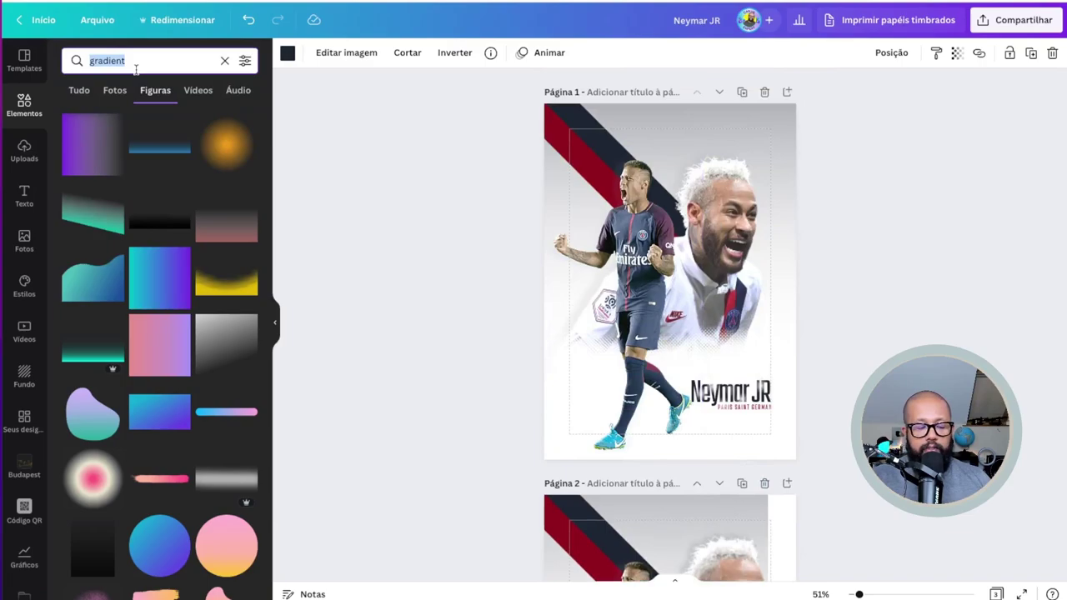
text(halftone)
key(Return)
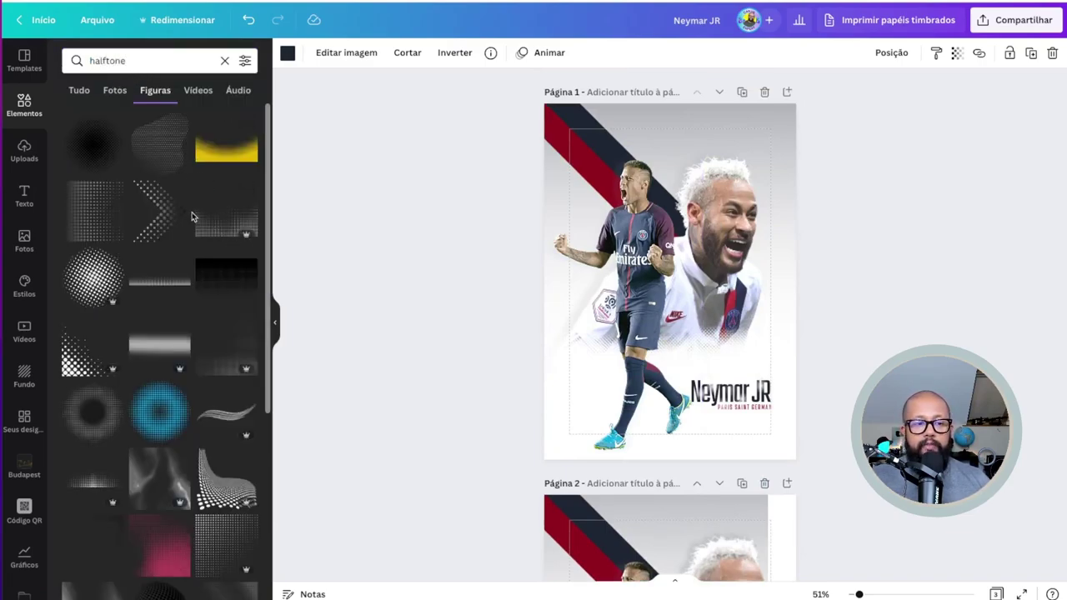
click(215, 235)
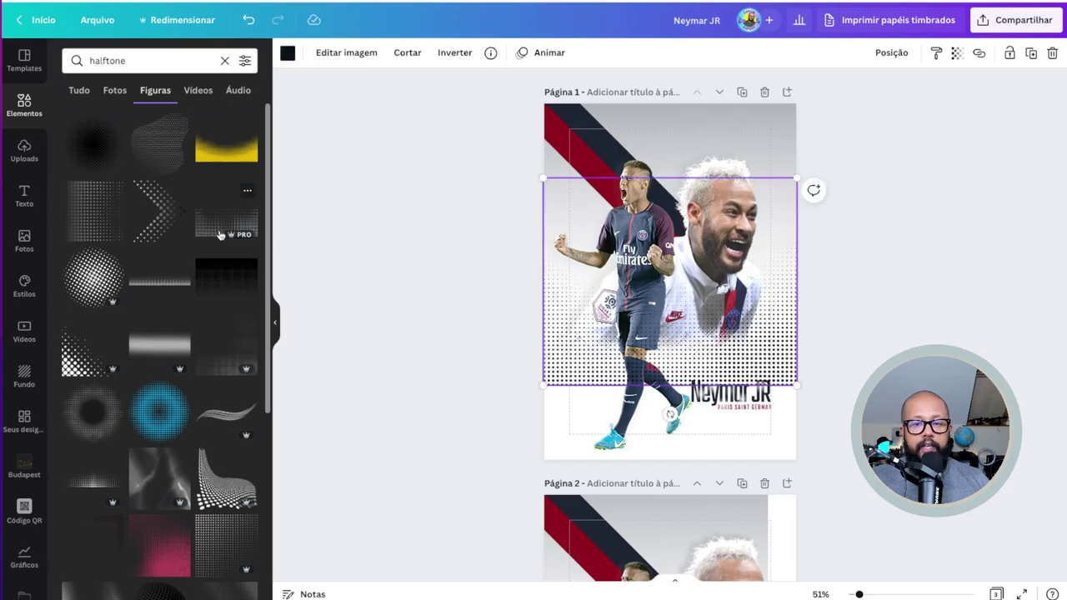
drag(767, 327, 770, 401)
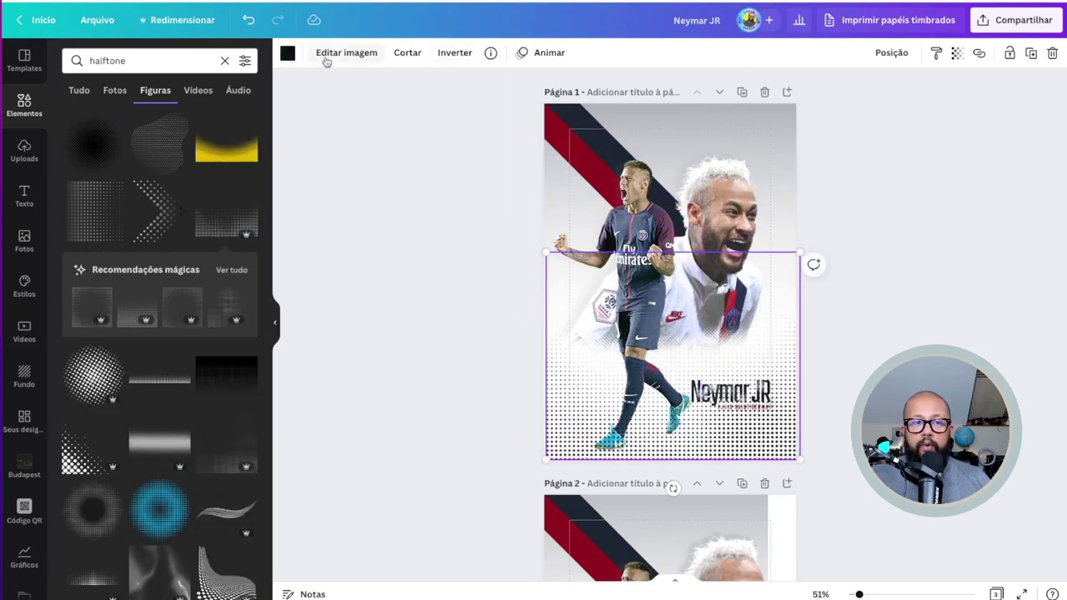
Recolour the page 1 halftone #2B344A, sampled from the portrait's dark blue shirt stripe, and set its transparency to 20
click(288, 52)
click(142, 119)
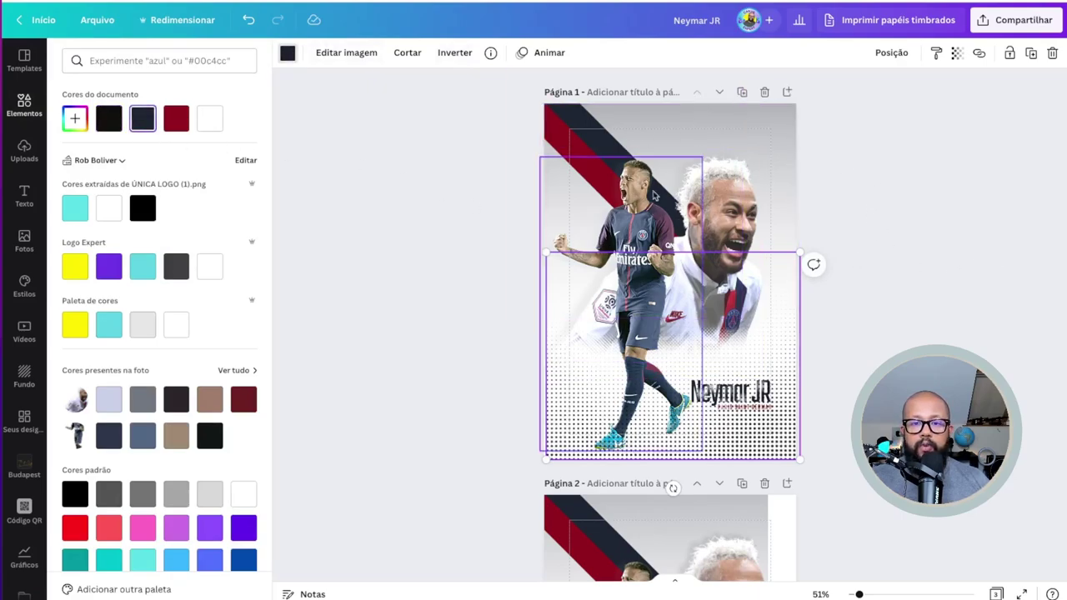
click(75, 121)
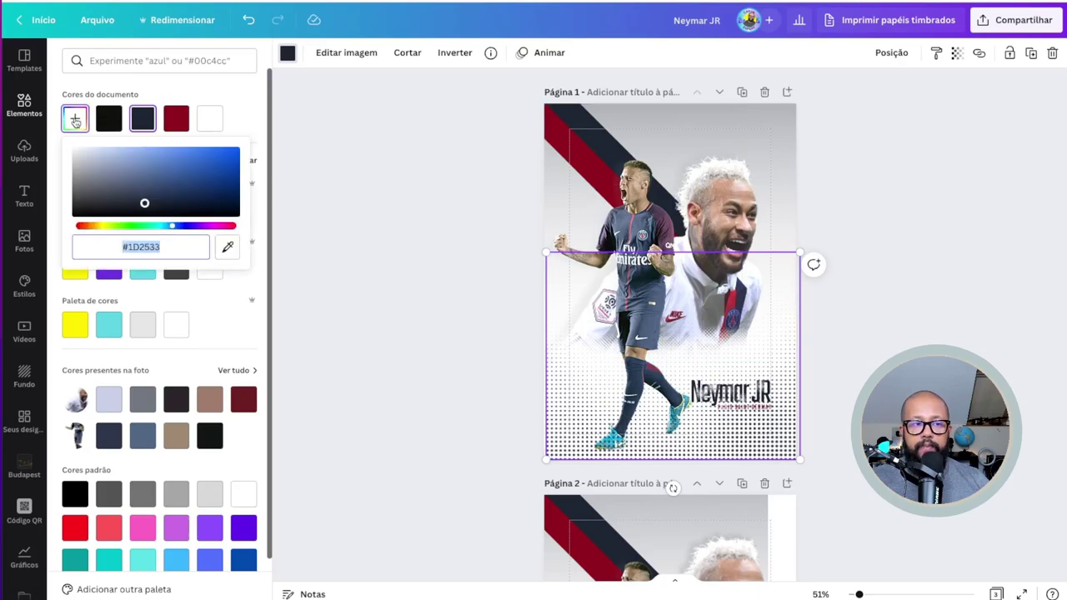
click(228, 248)
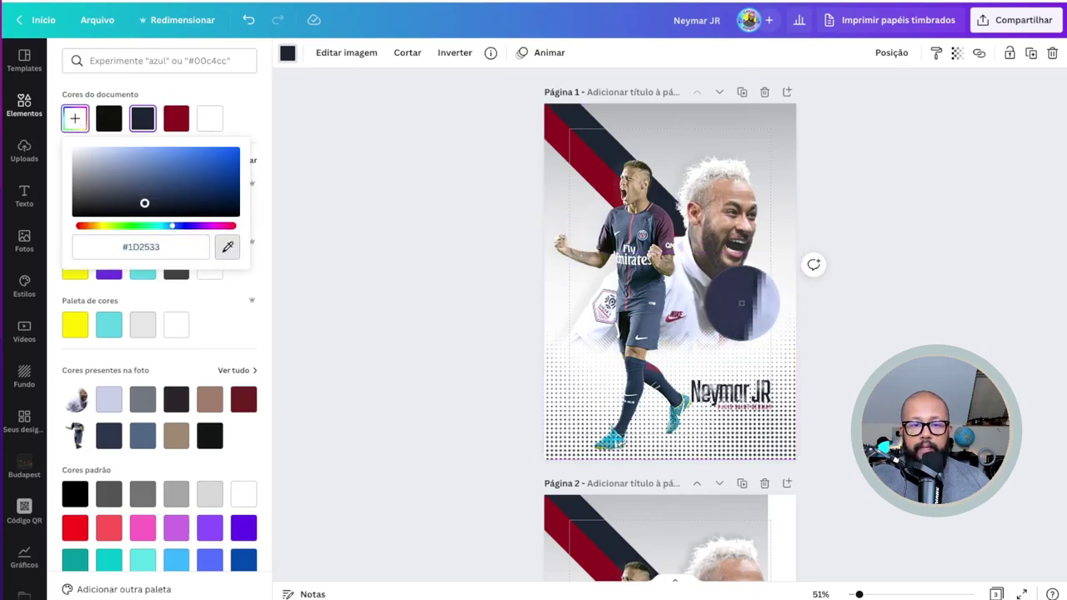
click(736, 304)
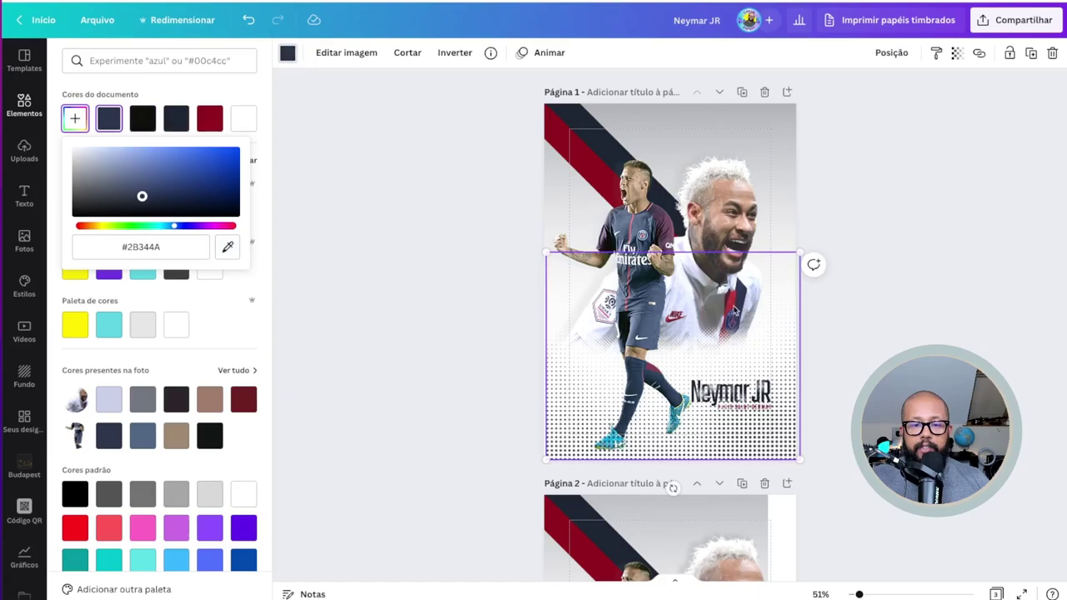
click(958, 54)
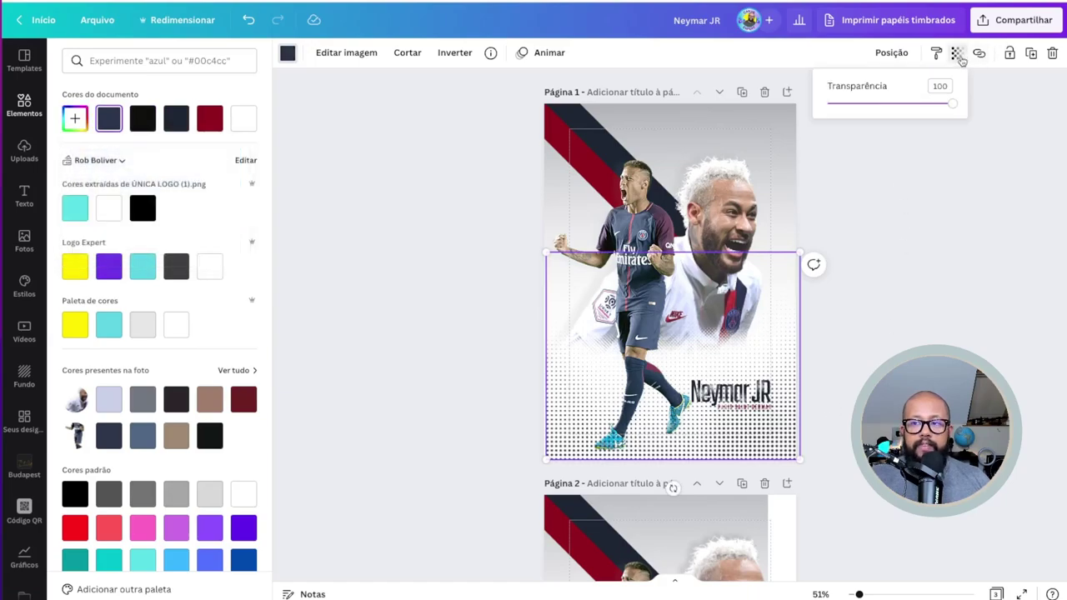
drag(873, 105, 852, 106)
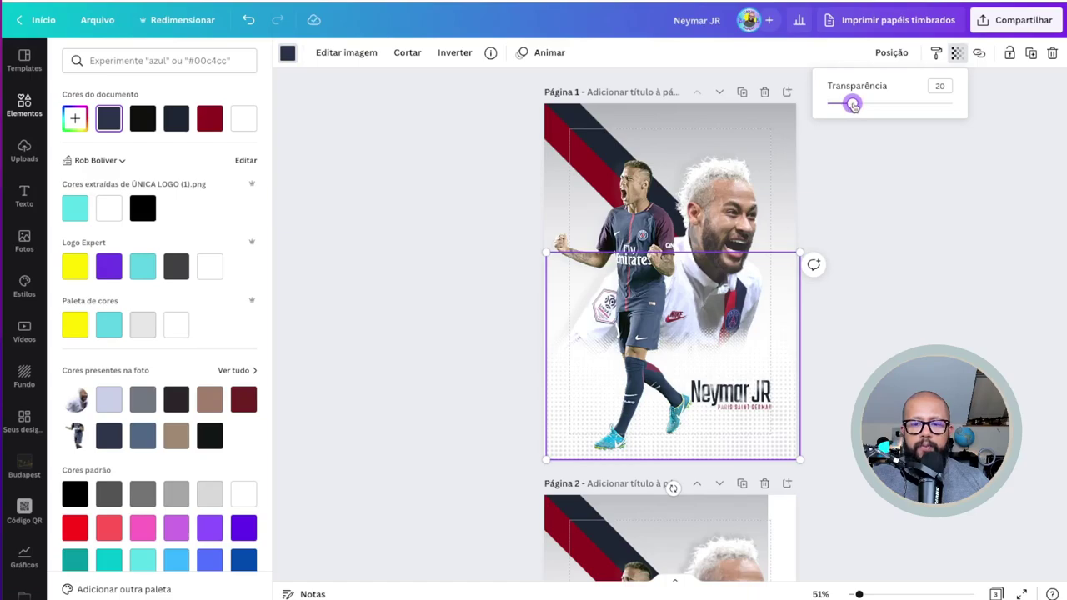
Compare the halftone and title area on page 1 with the finished version on page 2
click(888, 51)
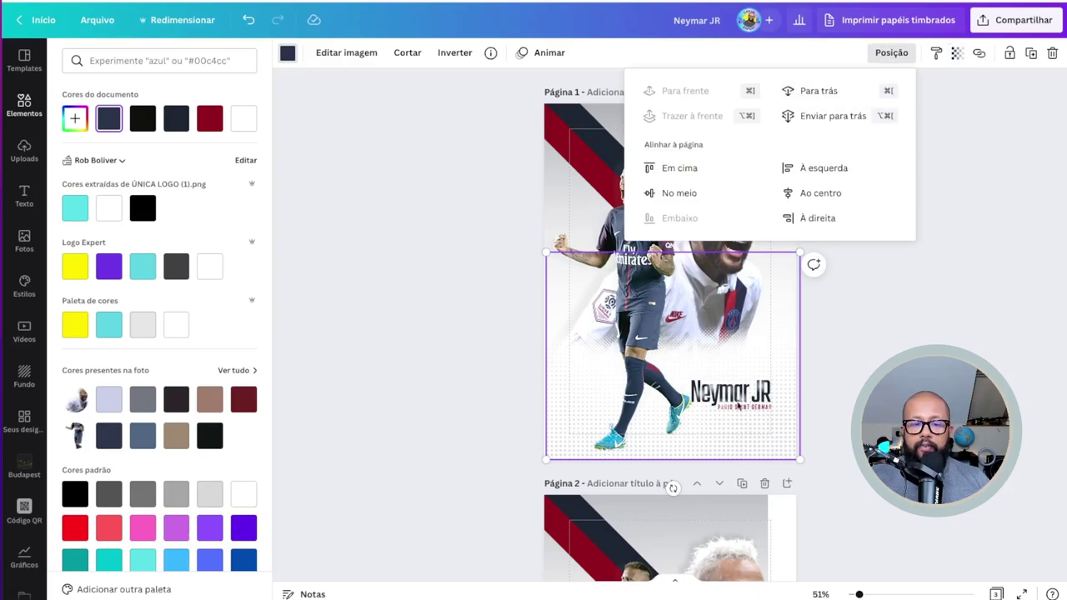
scroll(672, 413, up, 3)
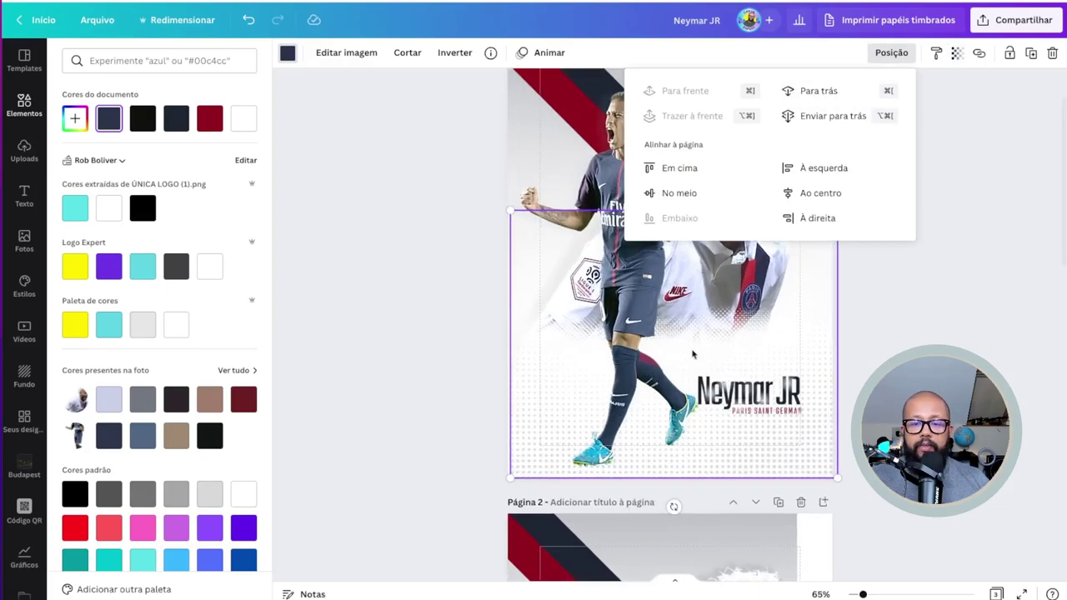
scroll(890, 357, down, 3)
scroll(890, 357, down, 3)
click(791, 354)
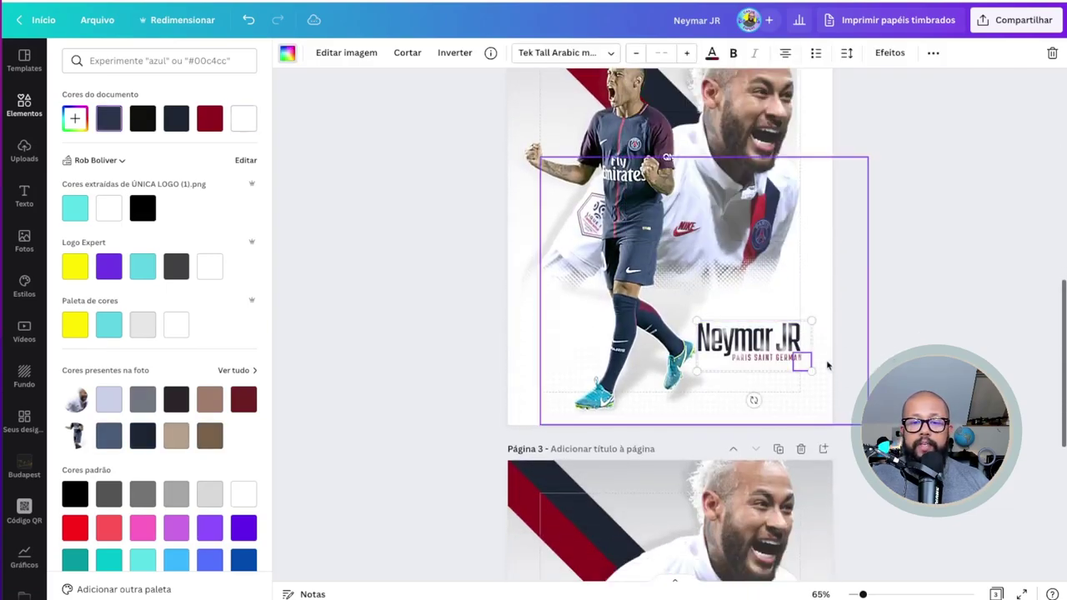
scroll(928, 279, down, 5)
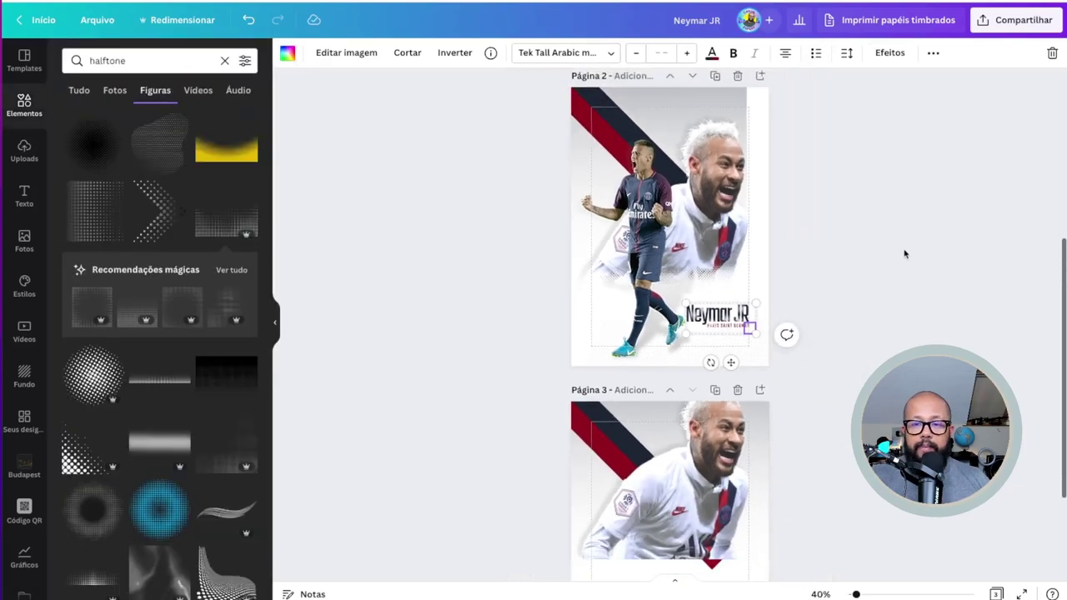
click(900, 247)
Move the grey gradient on page 2 back so it covers the top of the page up to the right edge
scroll(768, 162, up, 2)
click(742, 179)
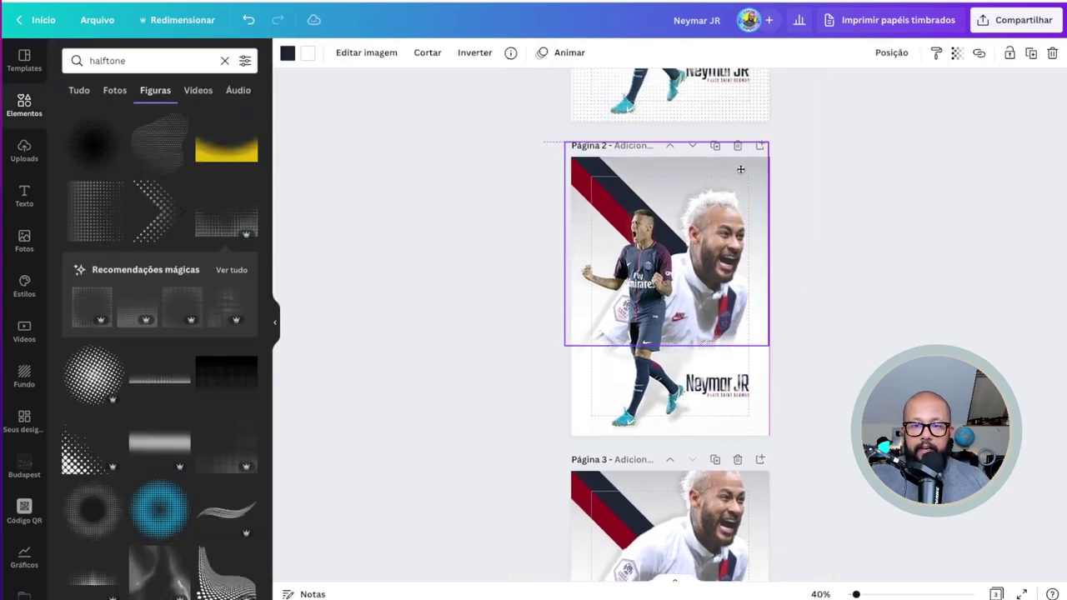
drag(743, 180, 745, 184)
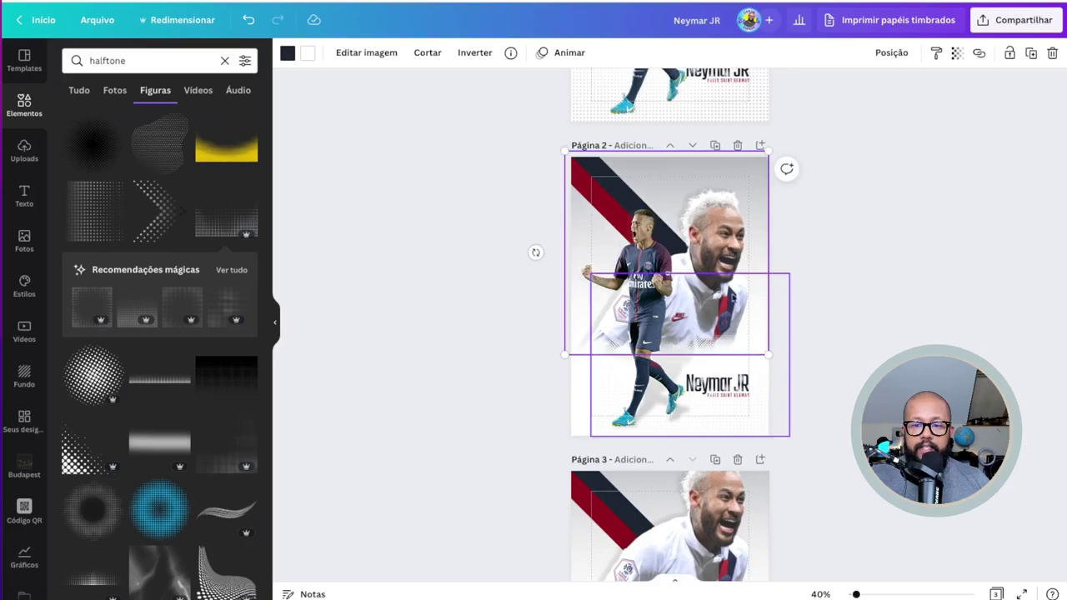
Delete page 3 and try deleting page 2, undoing only that second deletion
scroll(783, 284, down, 3)
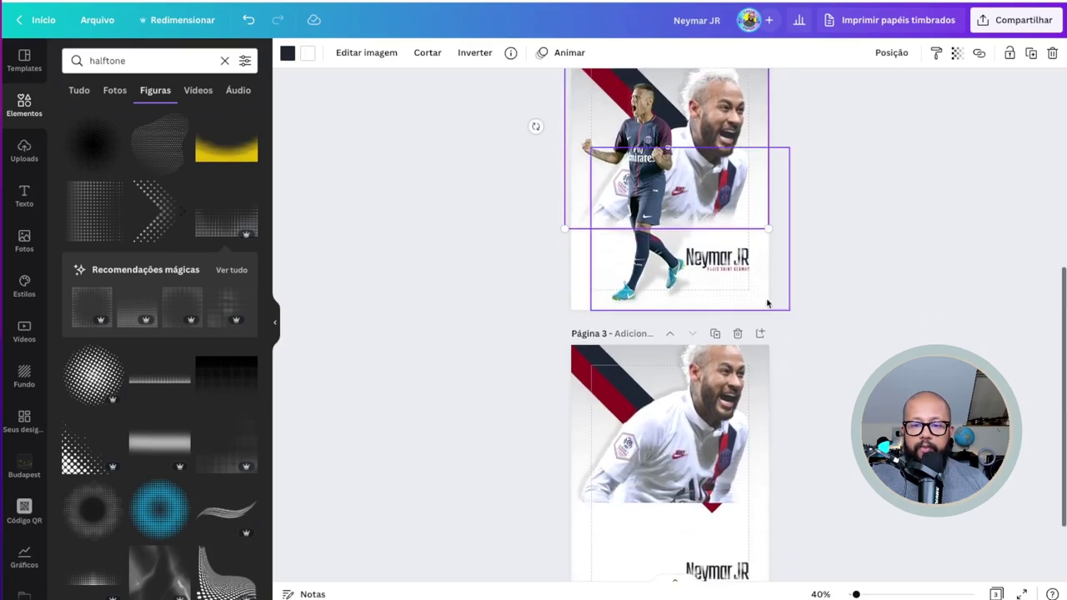
click(738, 230)
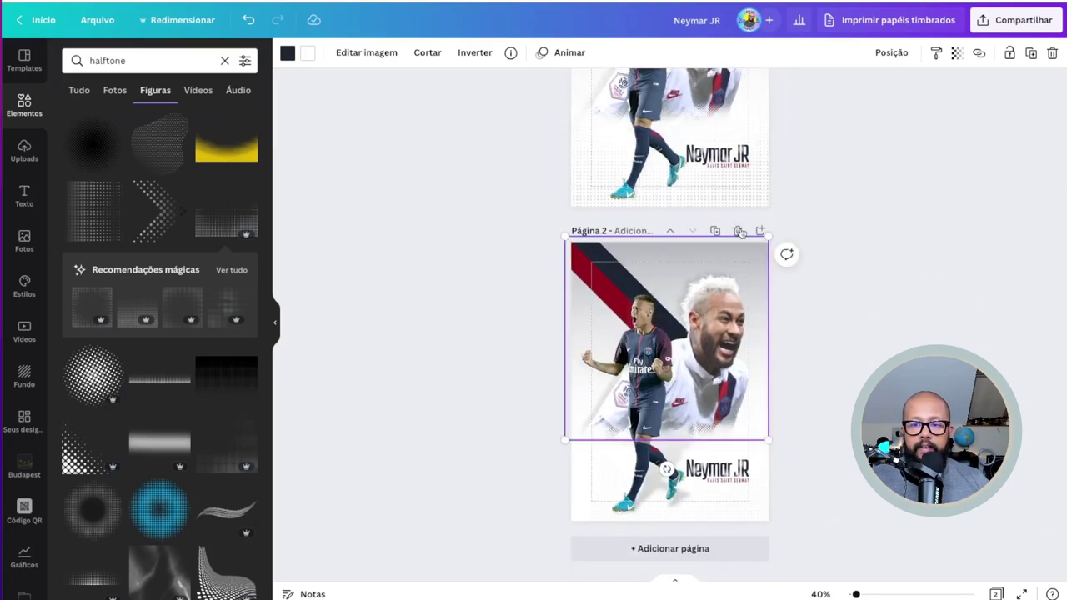
click(739, 231)
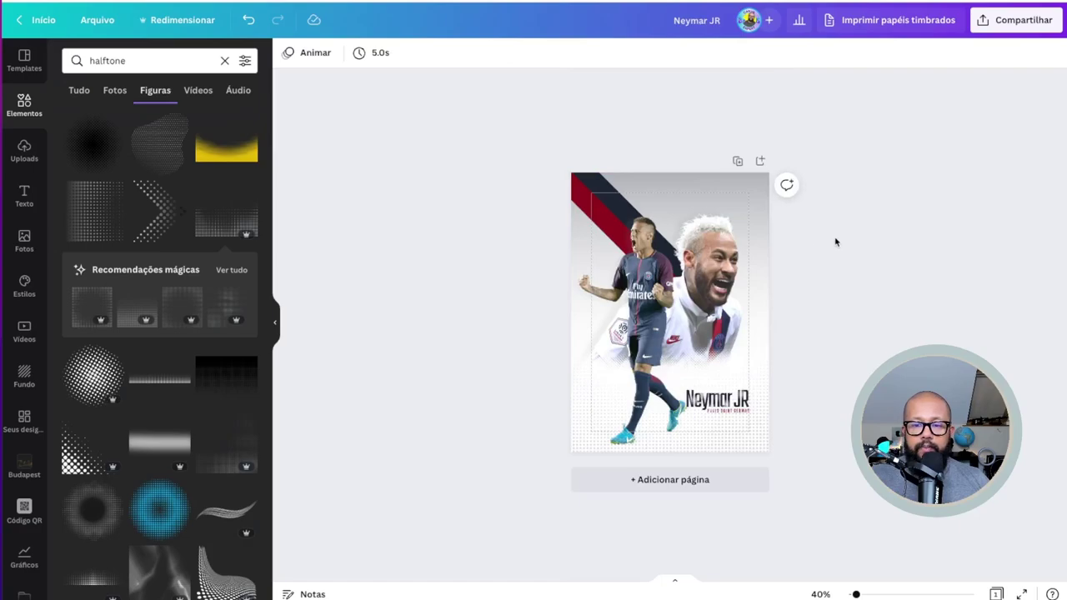
key(ctrl+z)
Reposition the dotted halftone on page 2 so it spans the page width along the bottom edge
scroll(863, 251, down, 2)
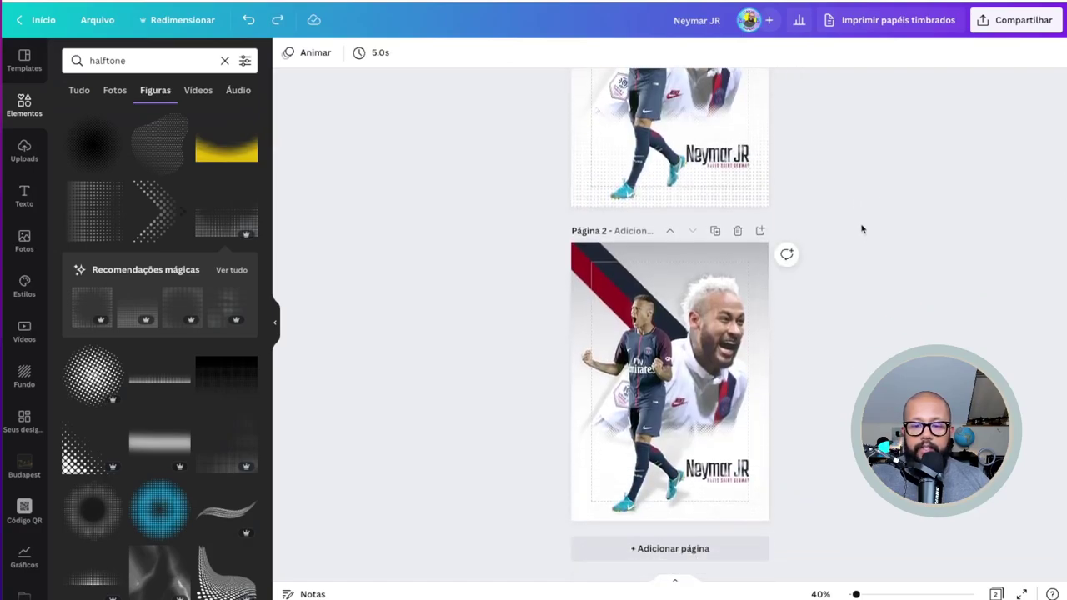
scroll(795, 140, up, 2)
scroll(773, 461, down, 2)
scroll(755, 506, up, 1)
scroll(755, 506, up, 3)
click(740, 492)
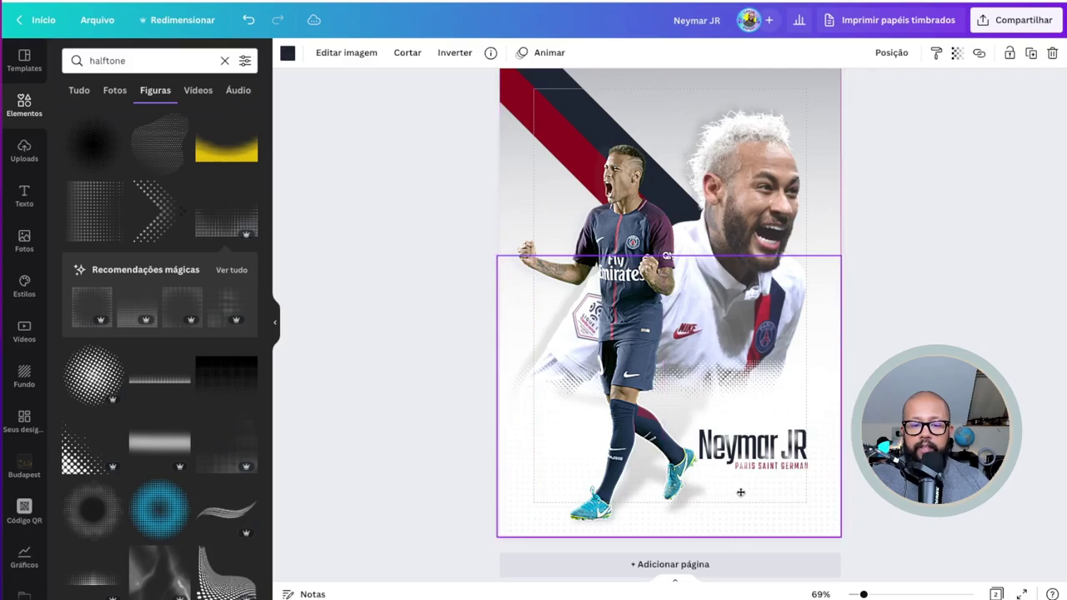
Check the transparency of the dotted halftone on page 2 and look over the finished poster there
click(956, 52)
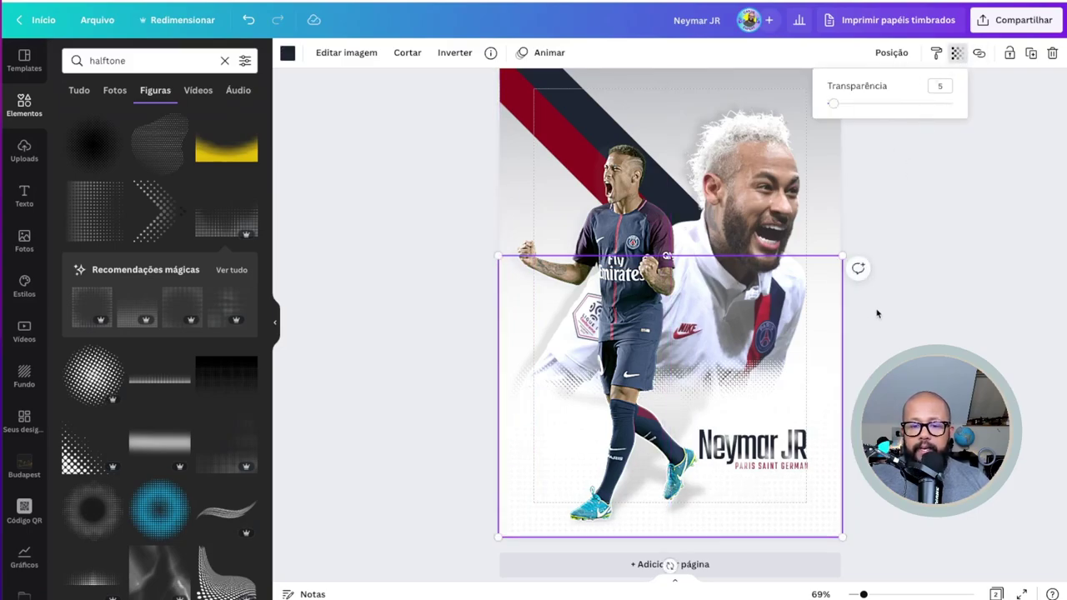
click(938, 286)
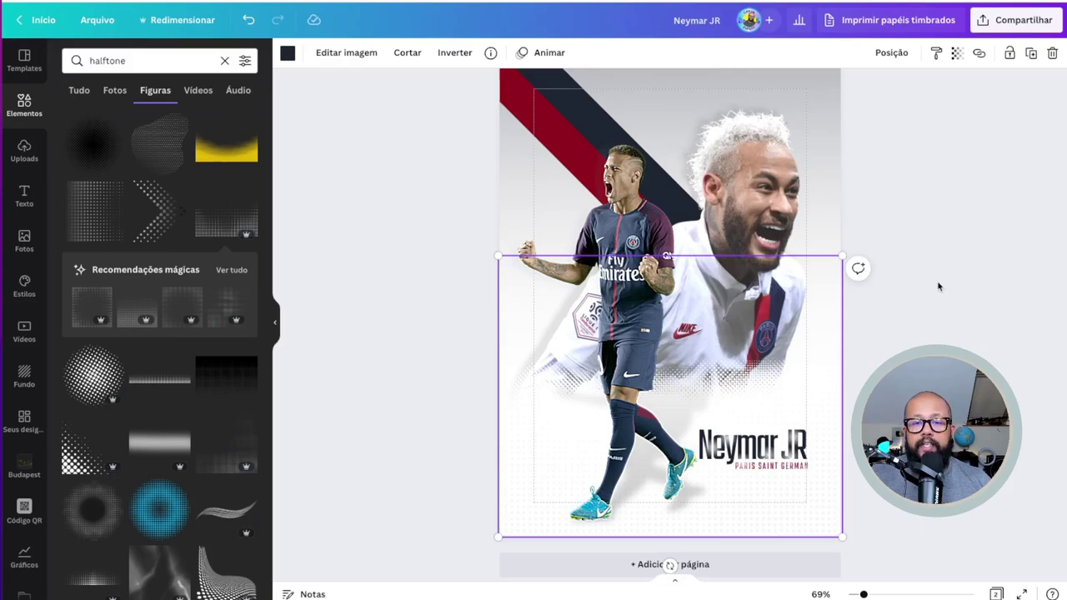
click(953, 245)
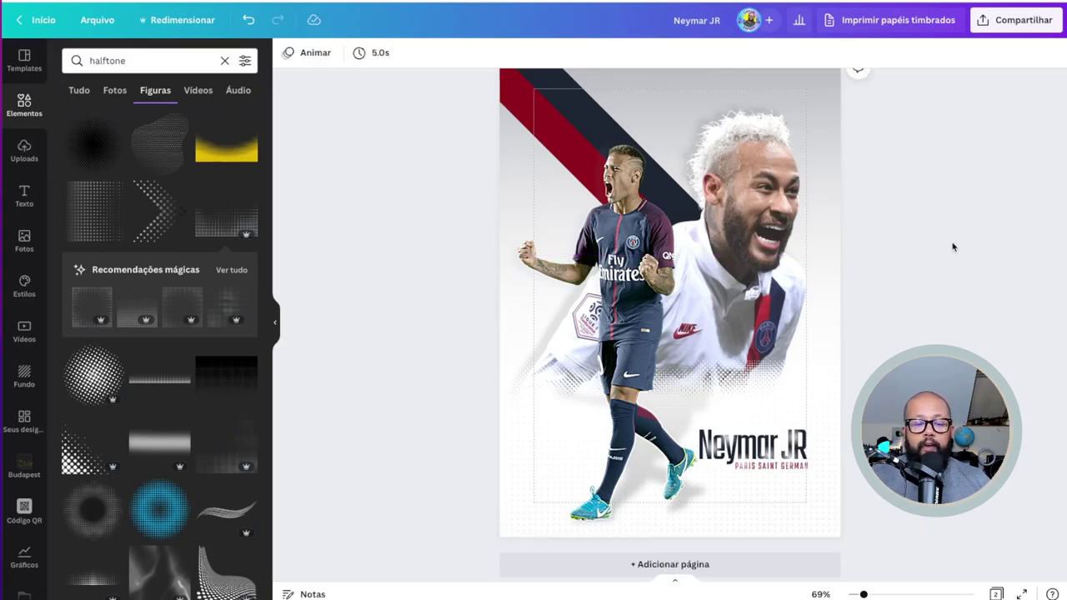
scroll(927, 251, down, 2)
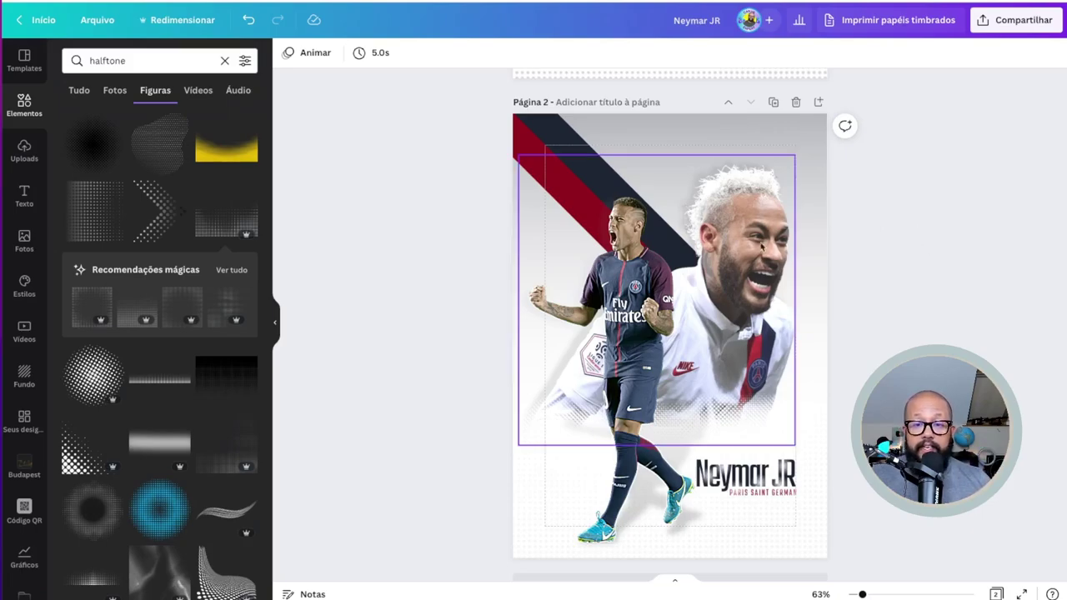
scroll(656, 300, down, 1)
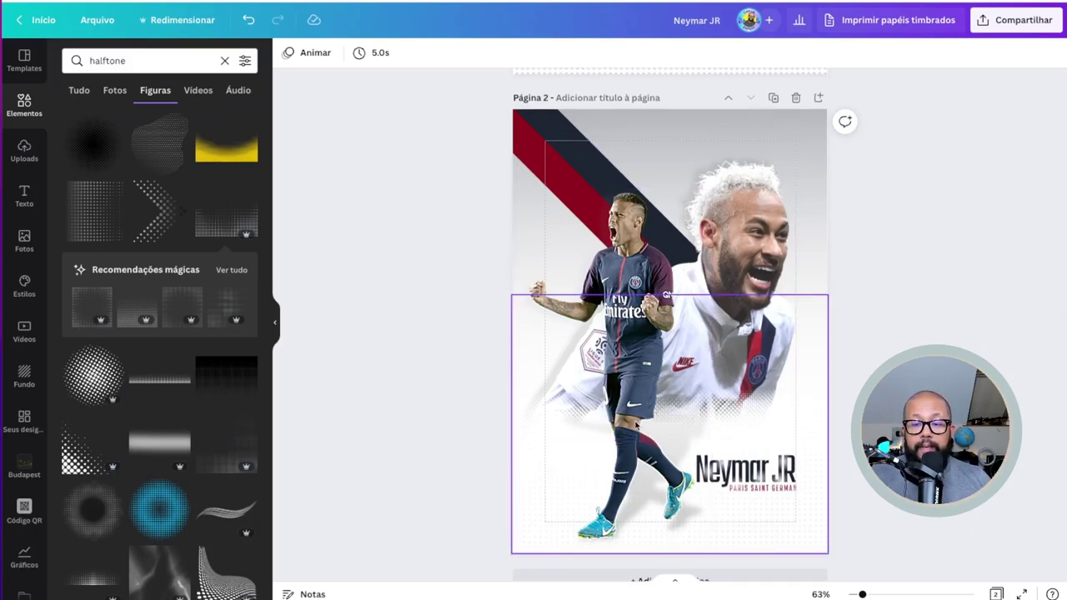
click(653, 277)
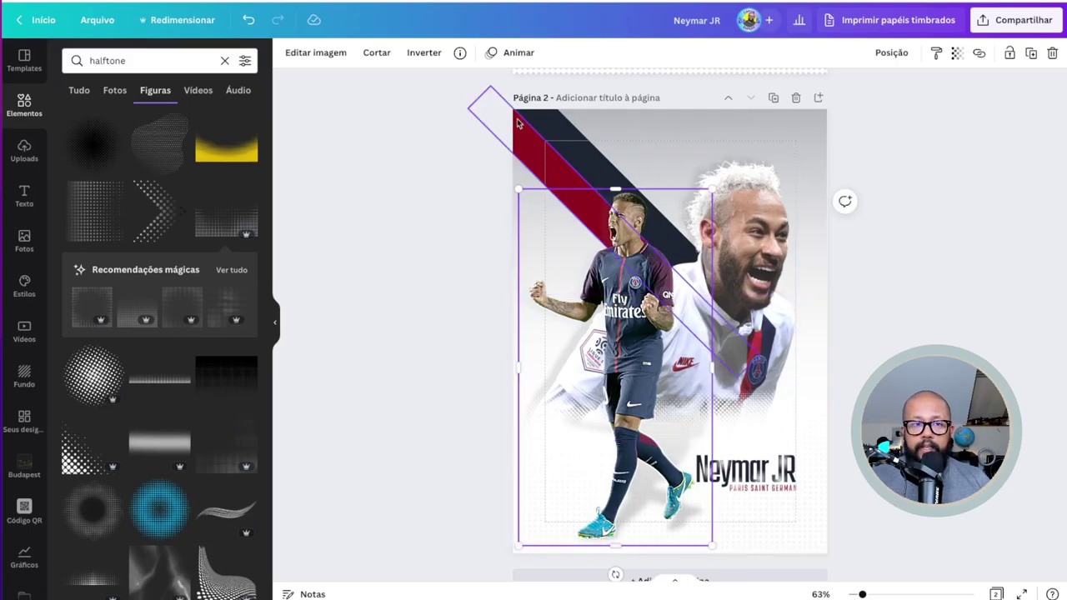
Select the locked standing player photo on page 1 and unlock it
scroll(567, 166, up, 5)
click(632, 193)
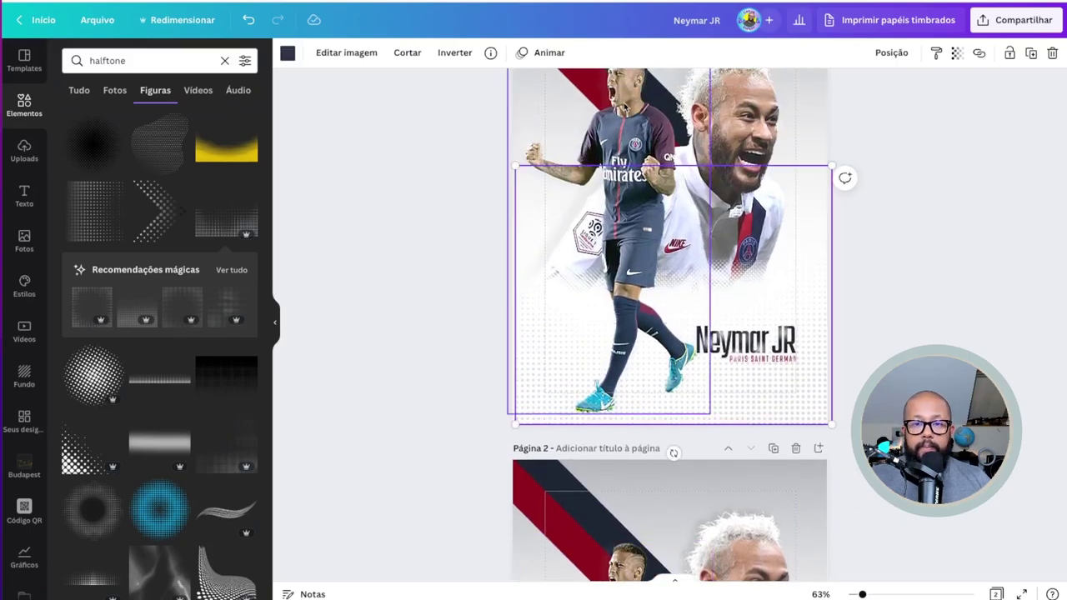
click(569, 90)
scroll(581, 230, up, 2)
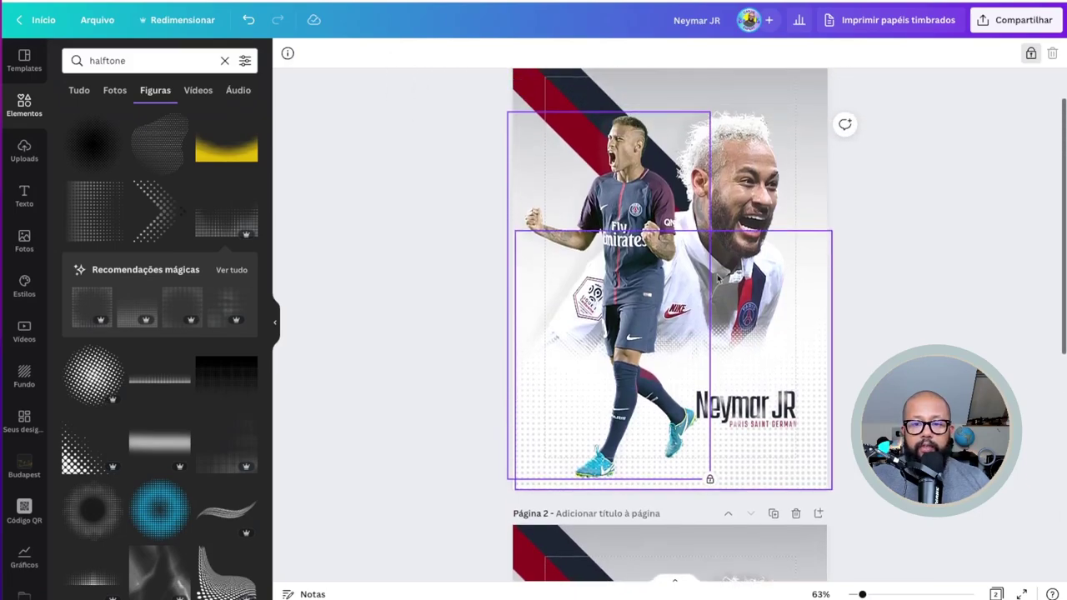
click(1027, 57)
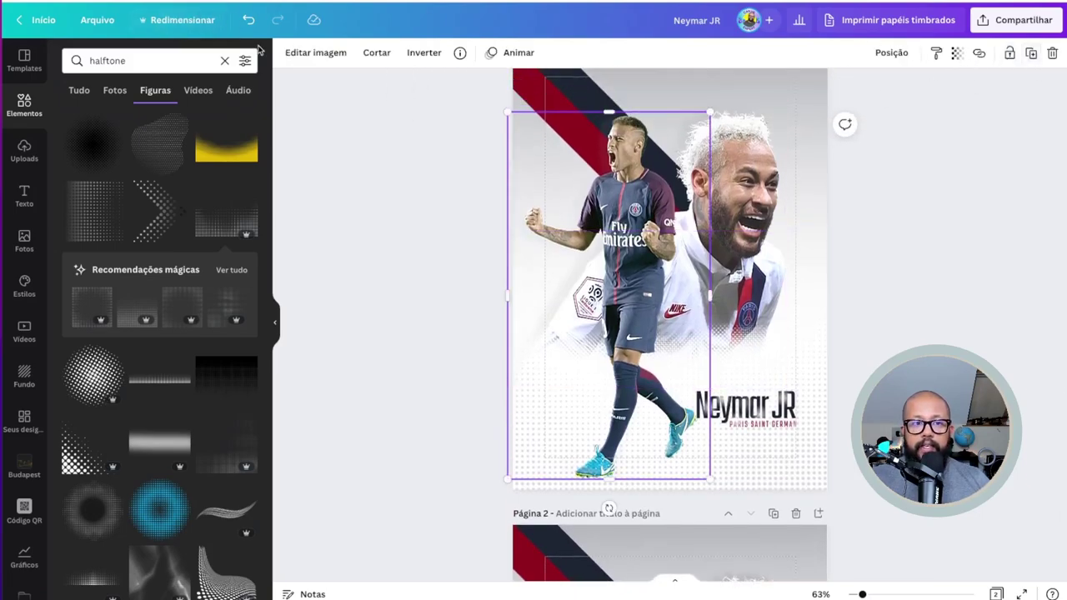
Apply a Plano de fundo shadow to the standing player with vertical angle 40 and transparency 20
click(316, 55)
click(163, 185)
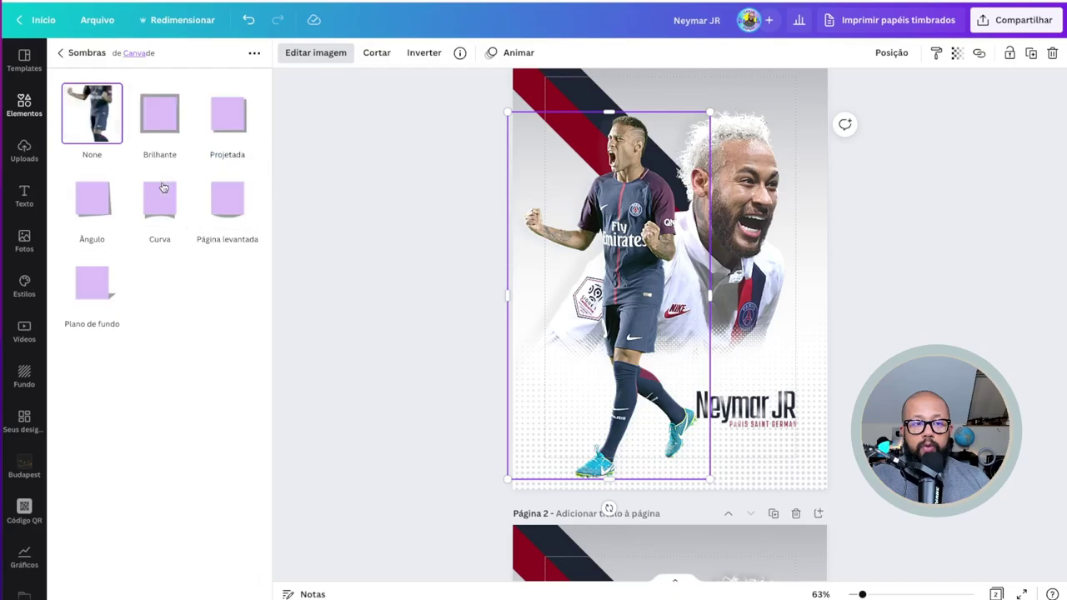
click(97, 288)
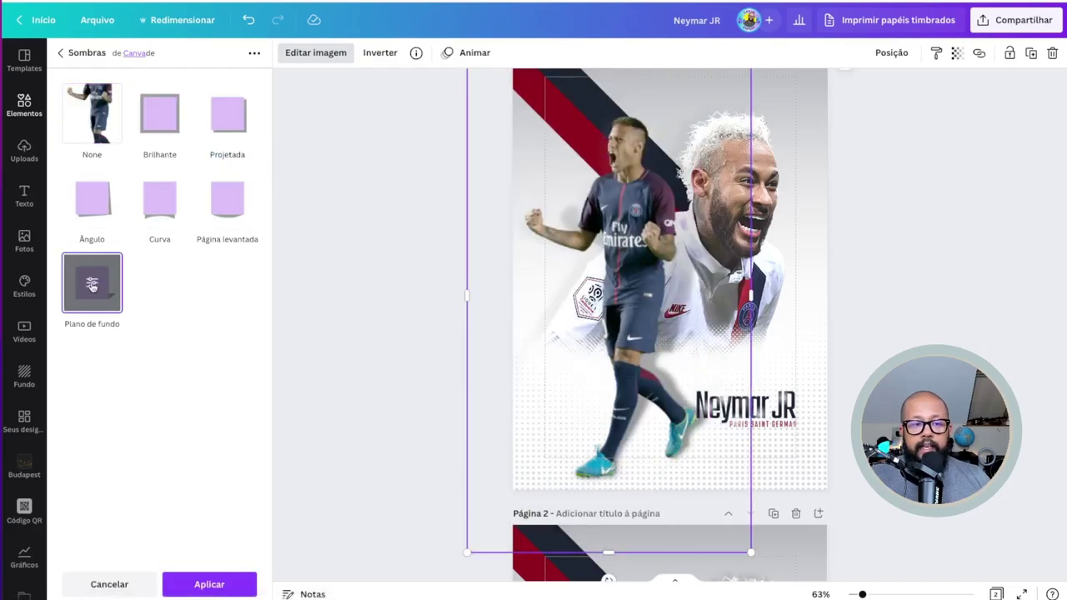
click(93, 285)
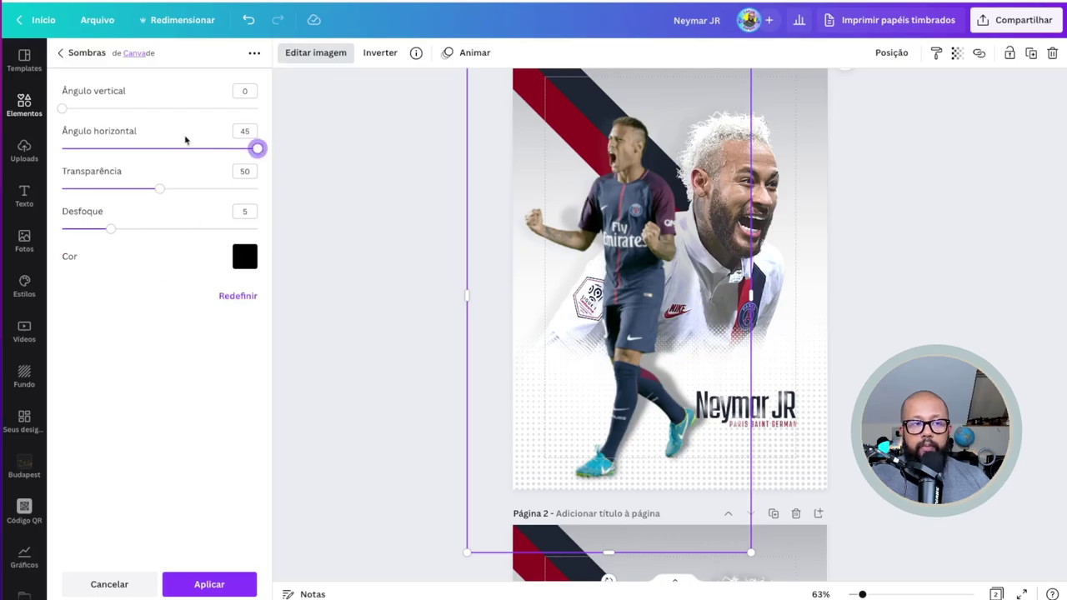
drag(64, 109, 149, 110)
drag(160, 191, 101, 191)
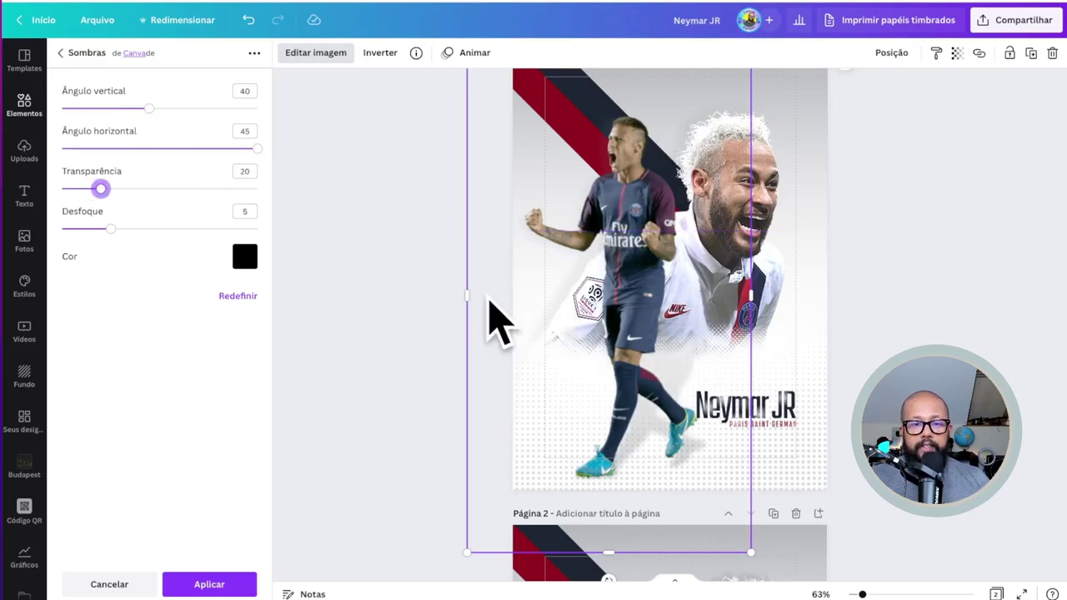
click(245, 584)
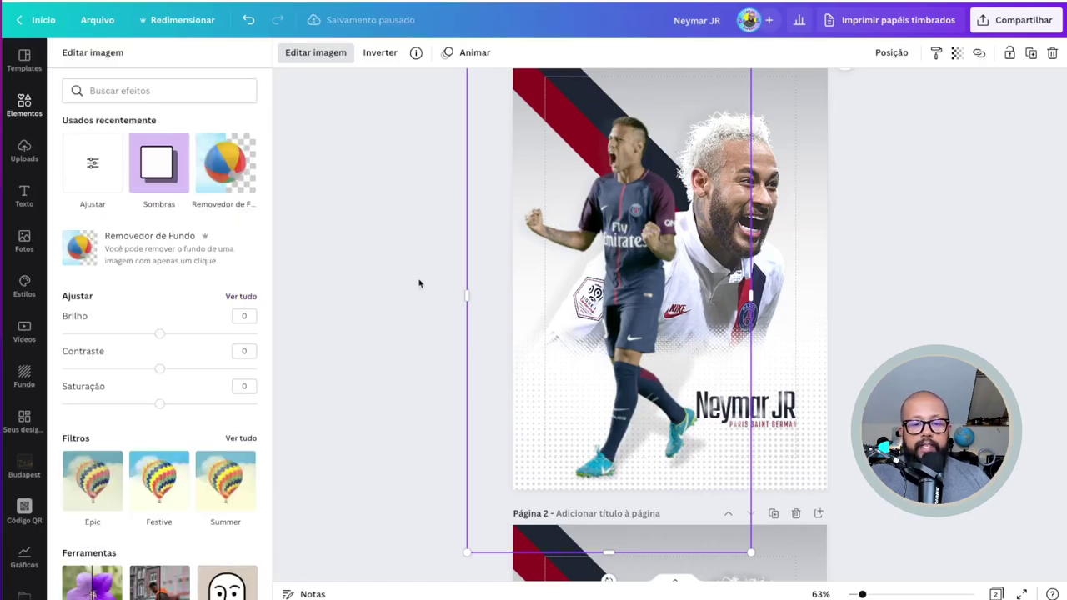
click(418, 284)
Set the transparency of the dotted halftone on page 1 to about 7
click(770, 462)
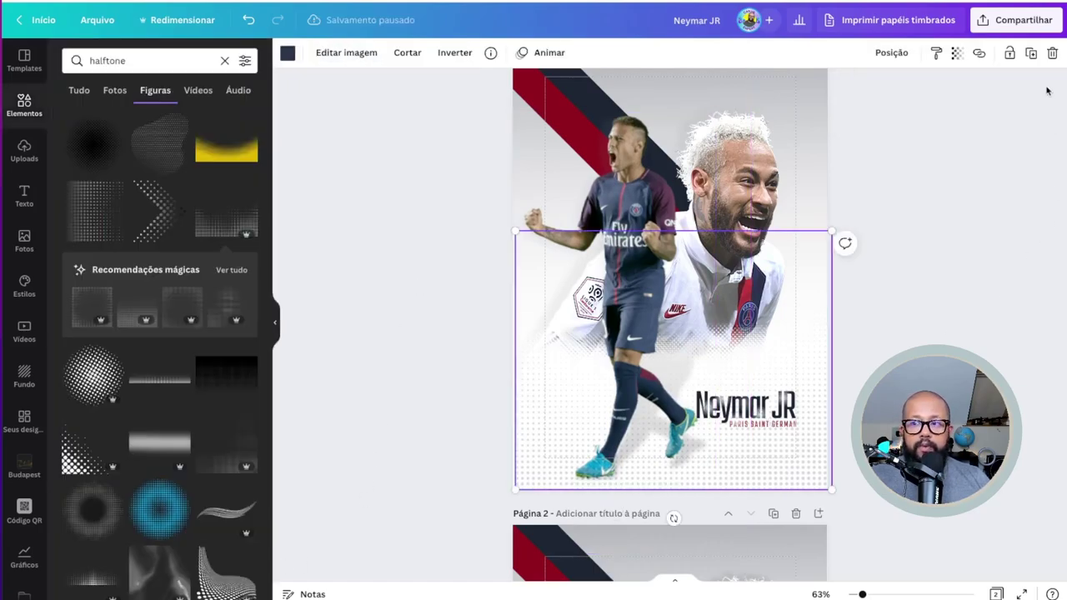
click(957, 53)
drag(852, 104, 834, 103)
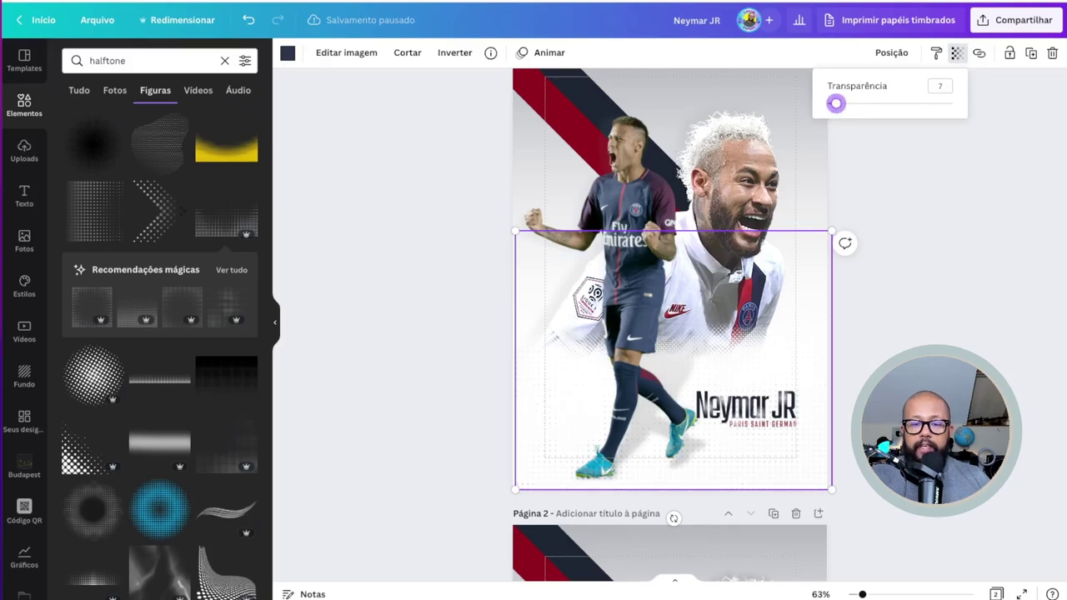
click(959, 346)
View the whole poster on page 1 and compare it with the design Cópia de Neymar JR
scroll(958, 346, up, 1)
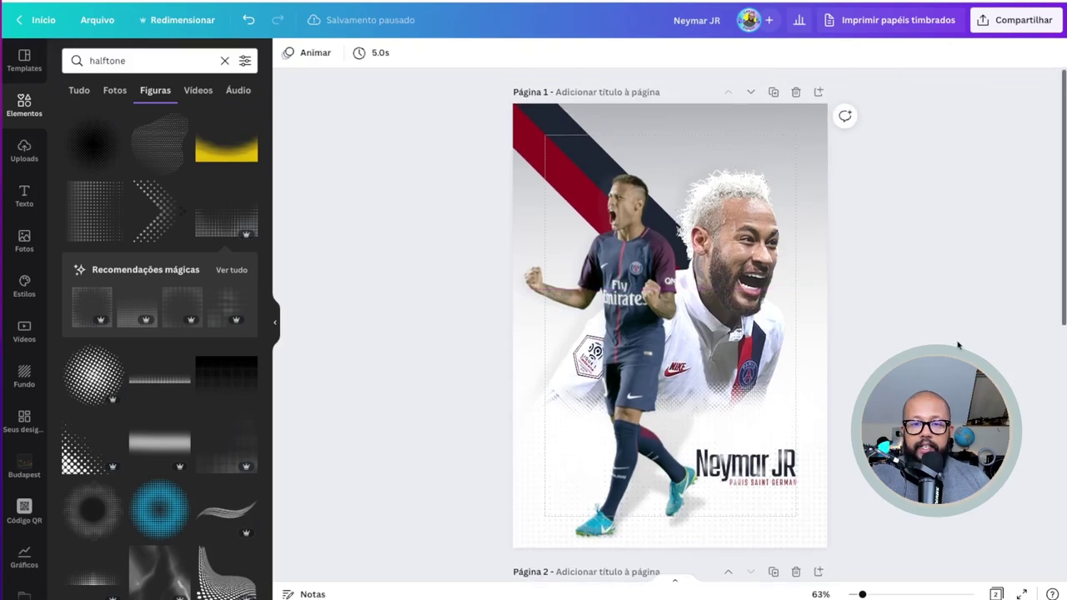
click(278, 327)
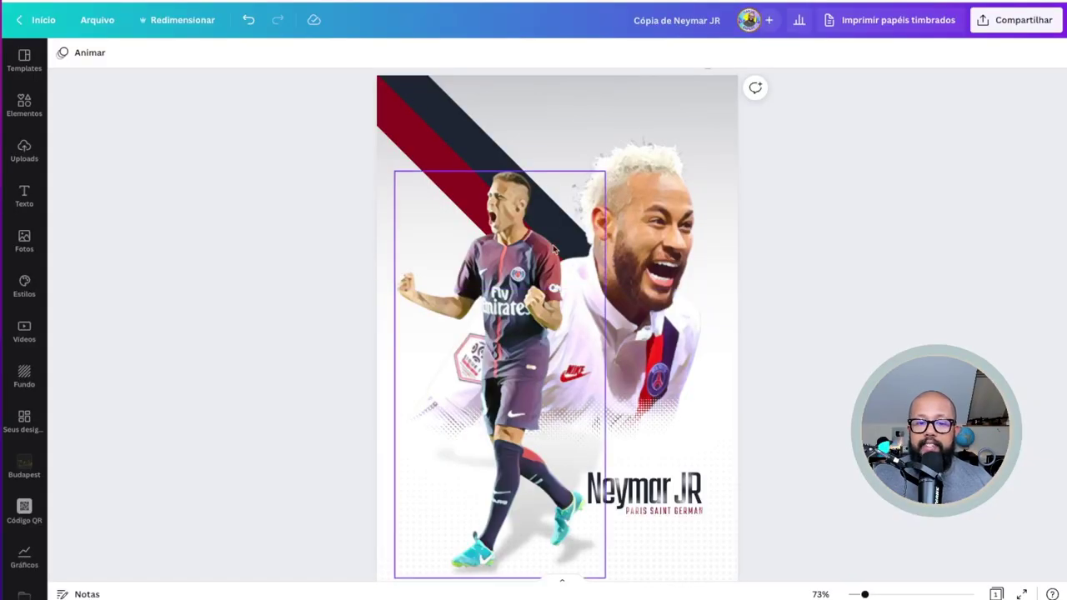
scroll(647, 283, down, 3)
scroll(648, 283, up, 2)
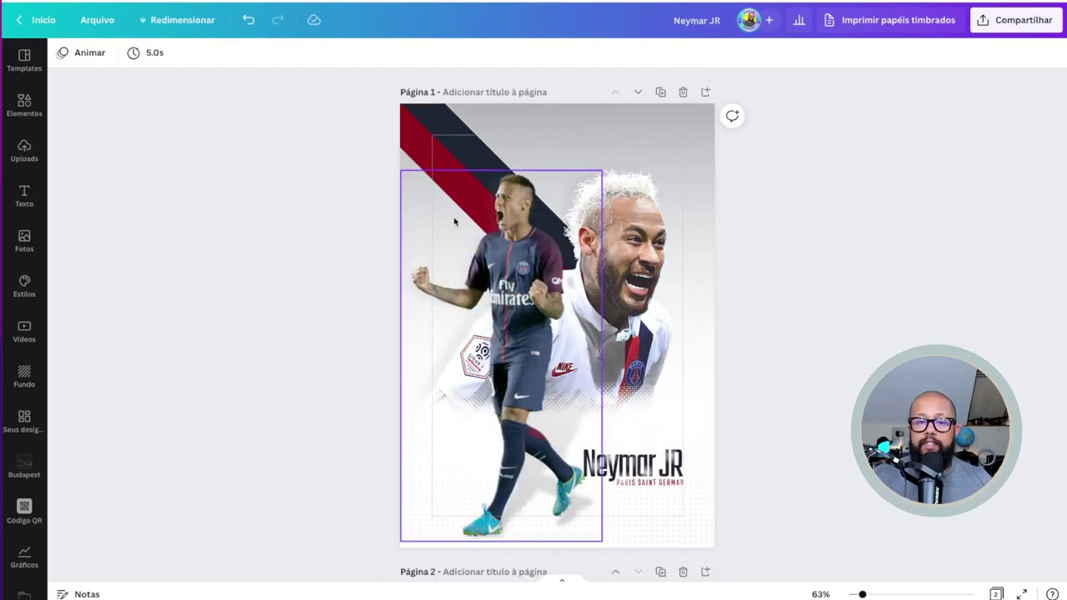
Open the full set of Prisma effects for the standing player on page 1
click(489, 234)
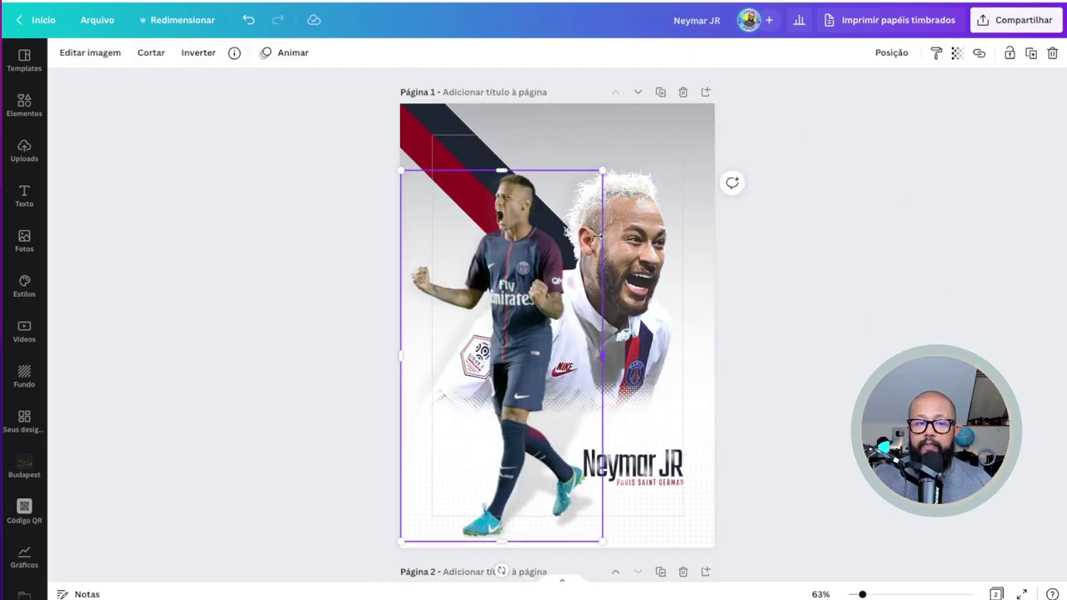
click(89, 52)
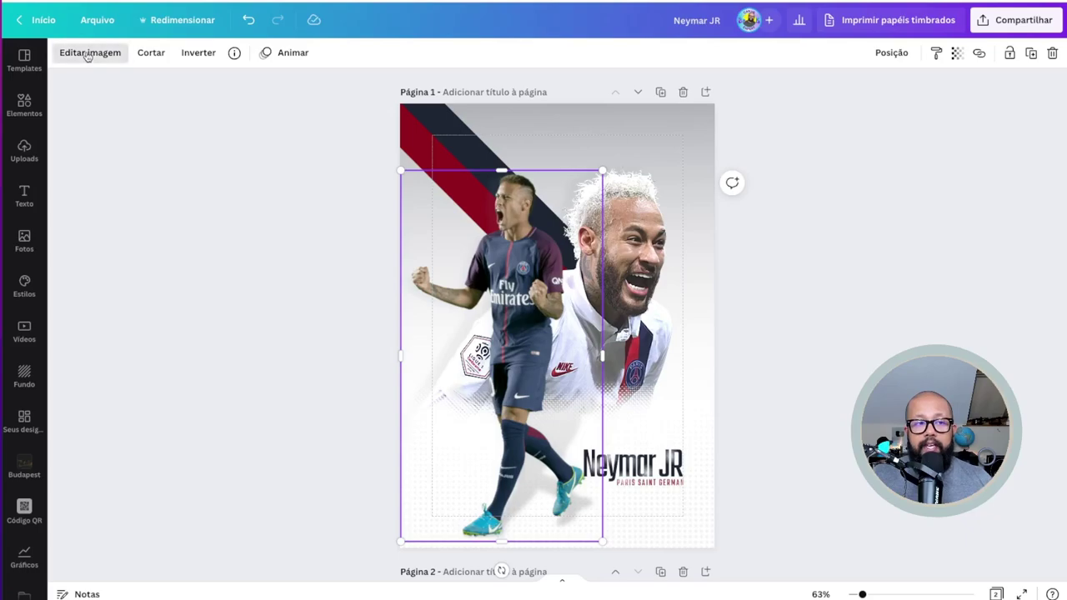
scroll(200, 387, down, 20)
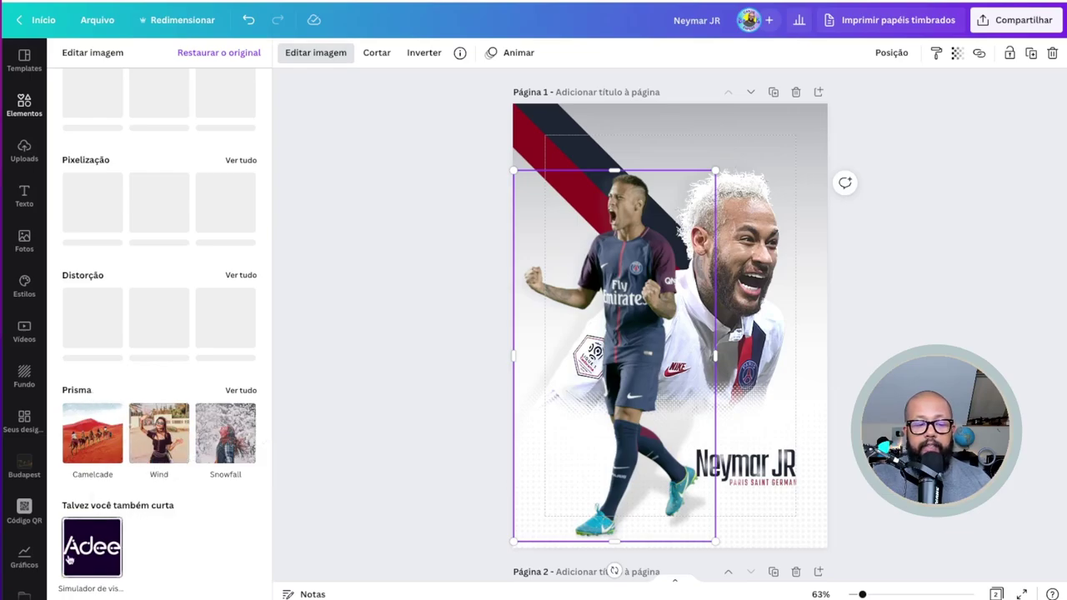
click(240, 389)
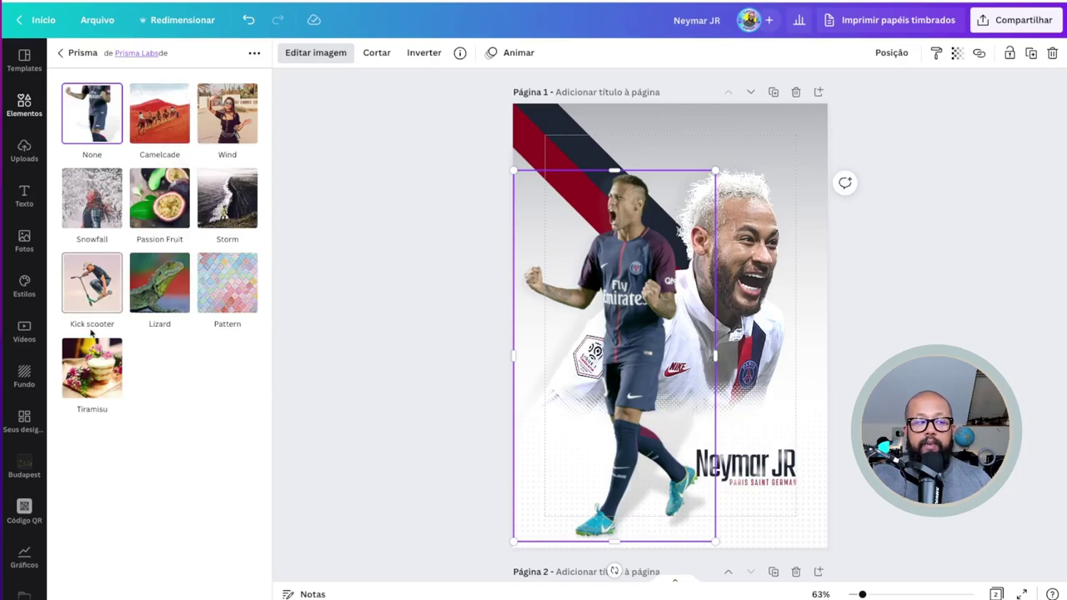
Apply the Prisma Tiramisu effect to the large portrait of the player in the white shirt
click(722, 251)
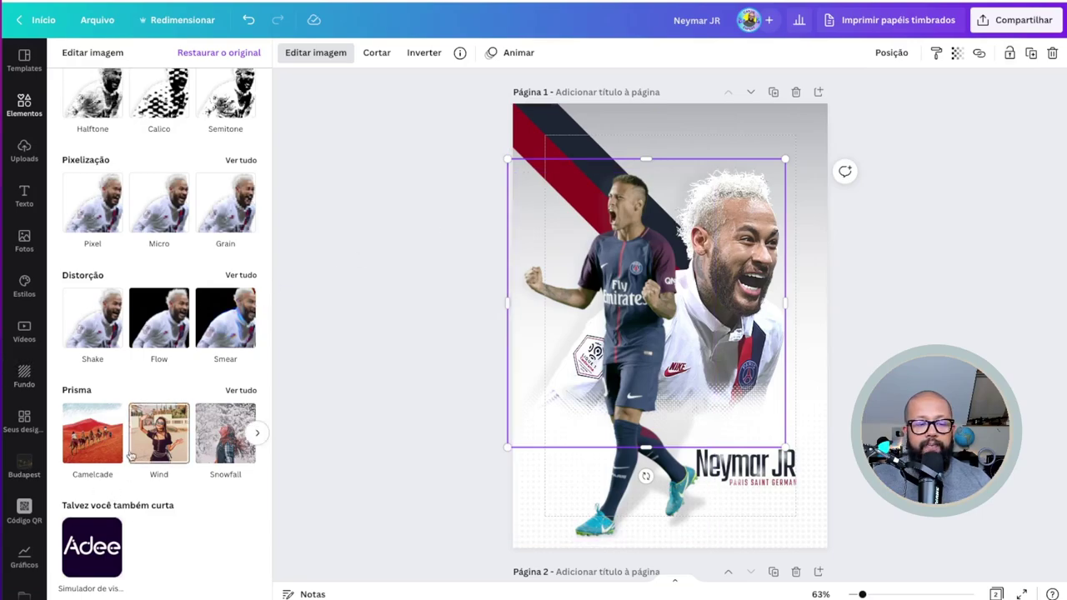
click(240, 390)
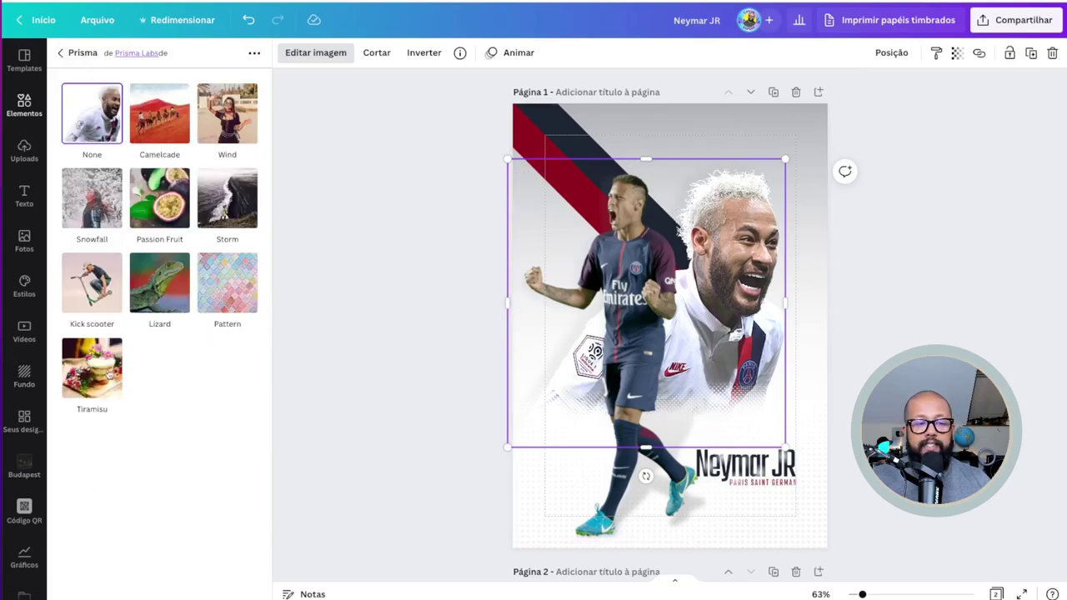
click(106, 362)
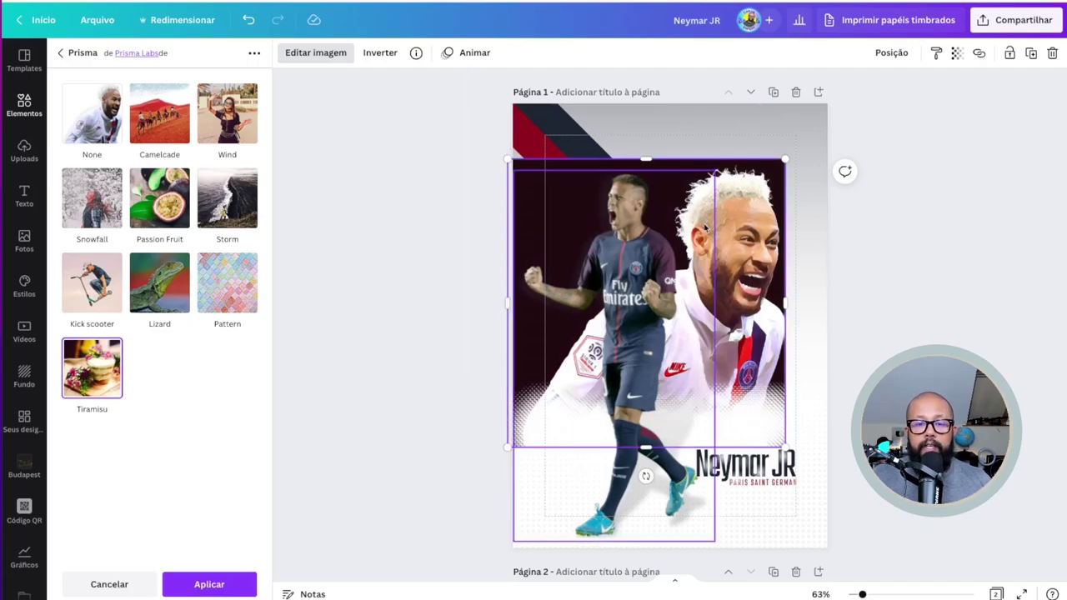
click(223, 583)
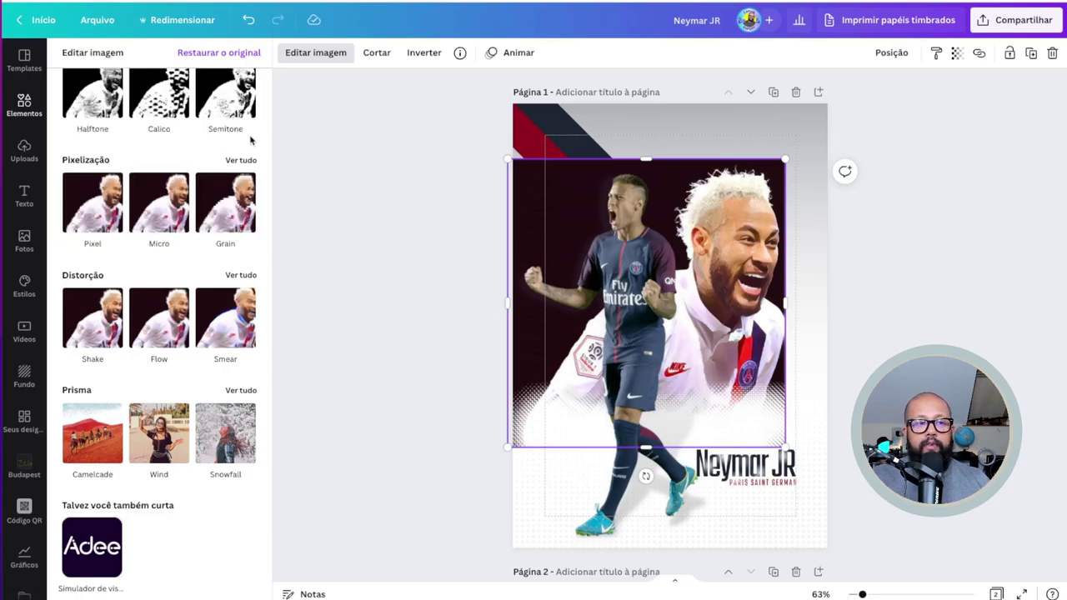
Remove the dark background from the large player portrait with the background remover
click(324, 57)
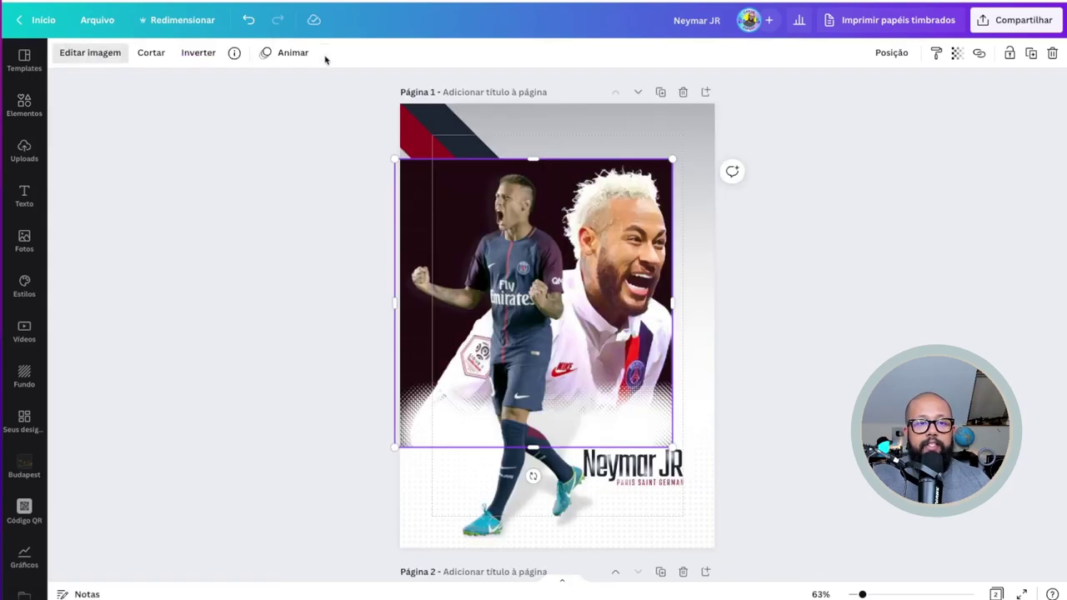
click(90, 52)
click(125, 265)
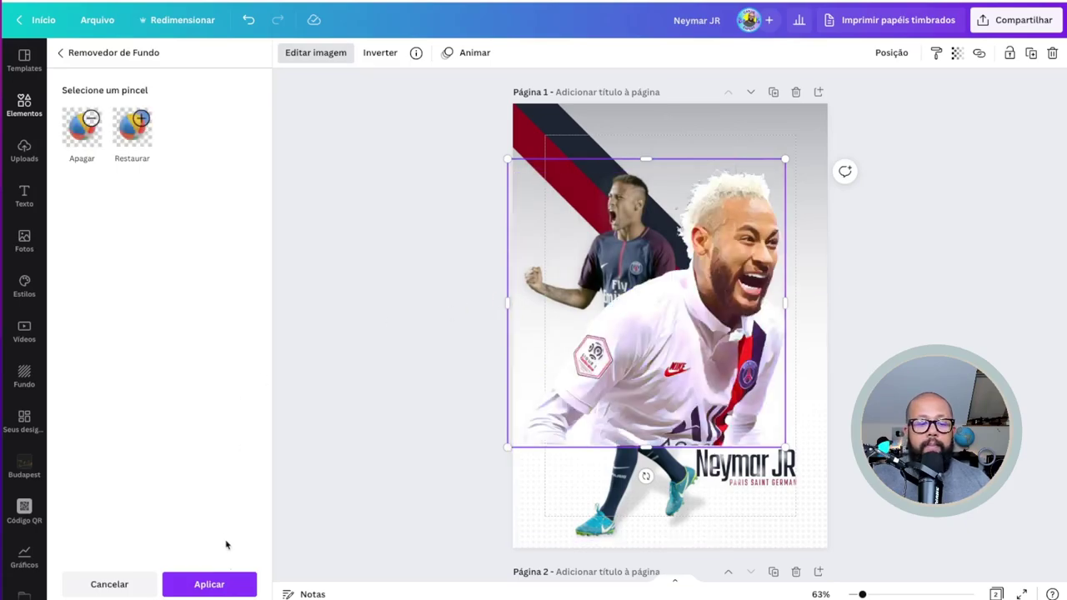
click(220, 583)
click(474, 226)
Choose the Prisma Kick scooter effect for the standing player on page 1
click(429, 218)
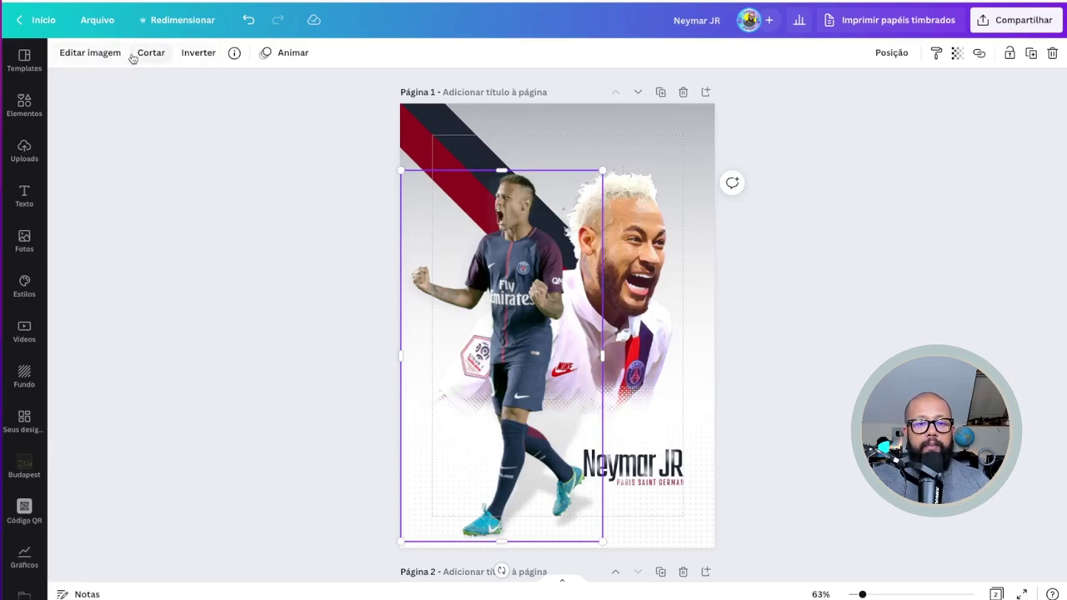
click(99, 53)
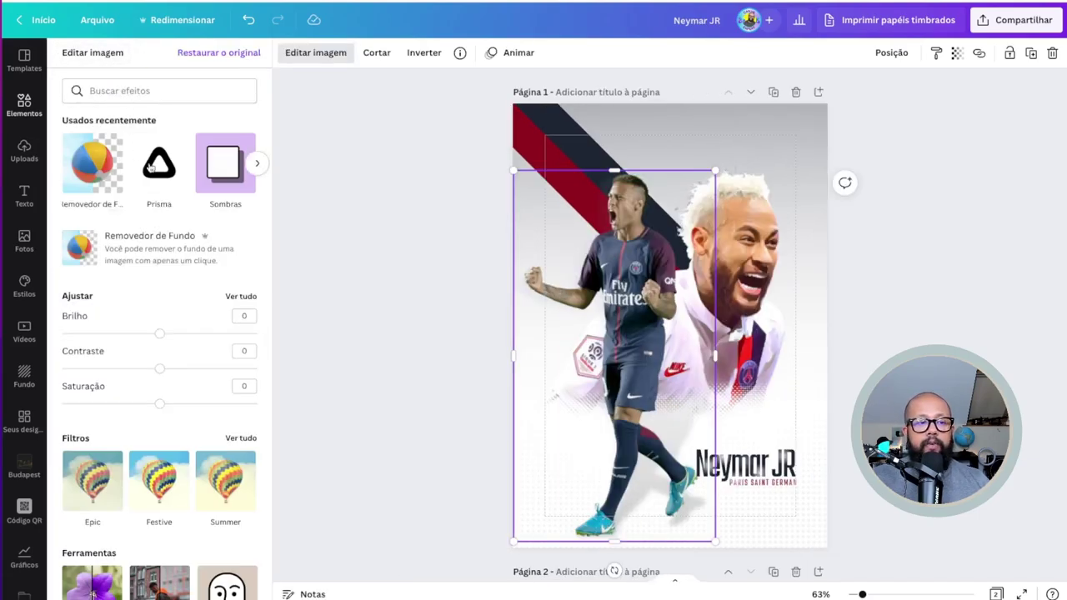
click(166, 181)
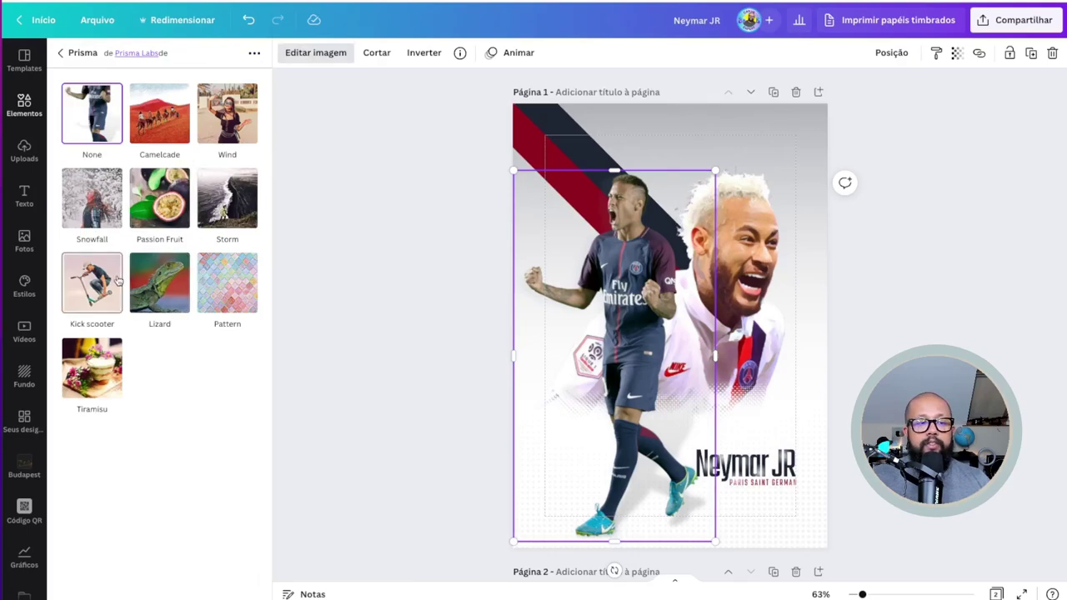
click(97, 294)
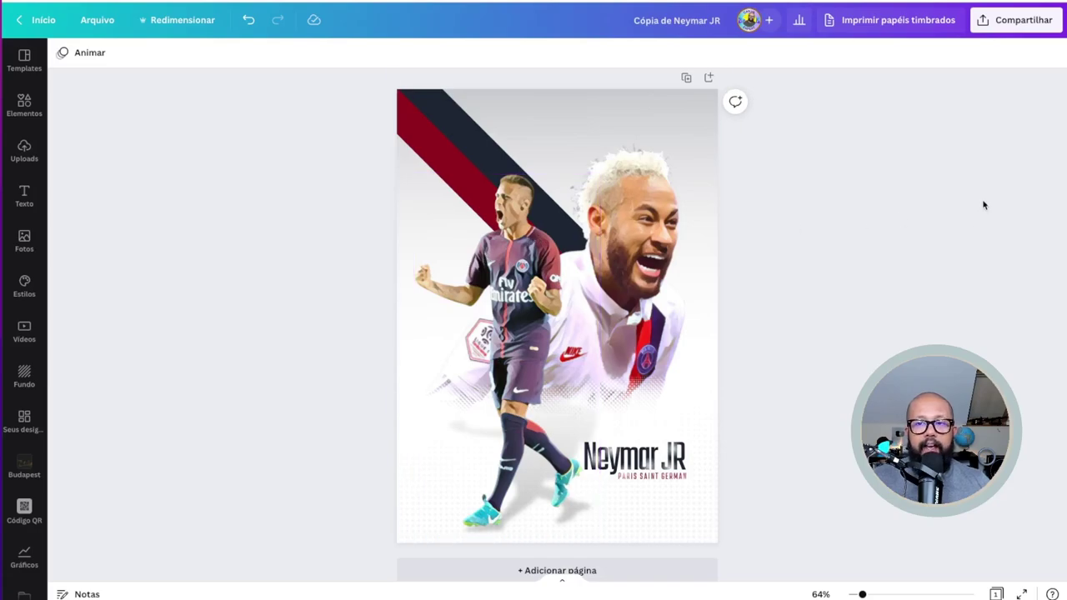
Download the finished design as a PNG and save it as Cópia de Neymar JR in the Downloads folder
click(1012, 25)
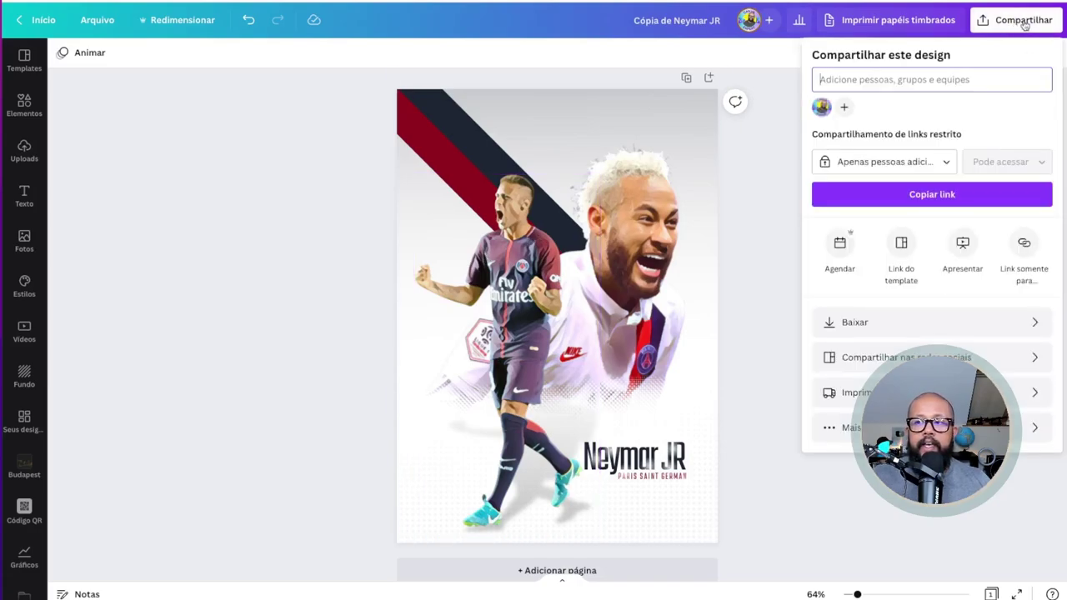
click(891, 327)
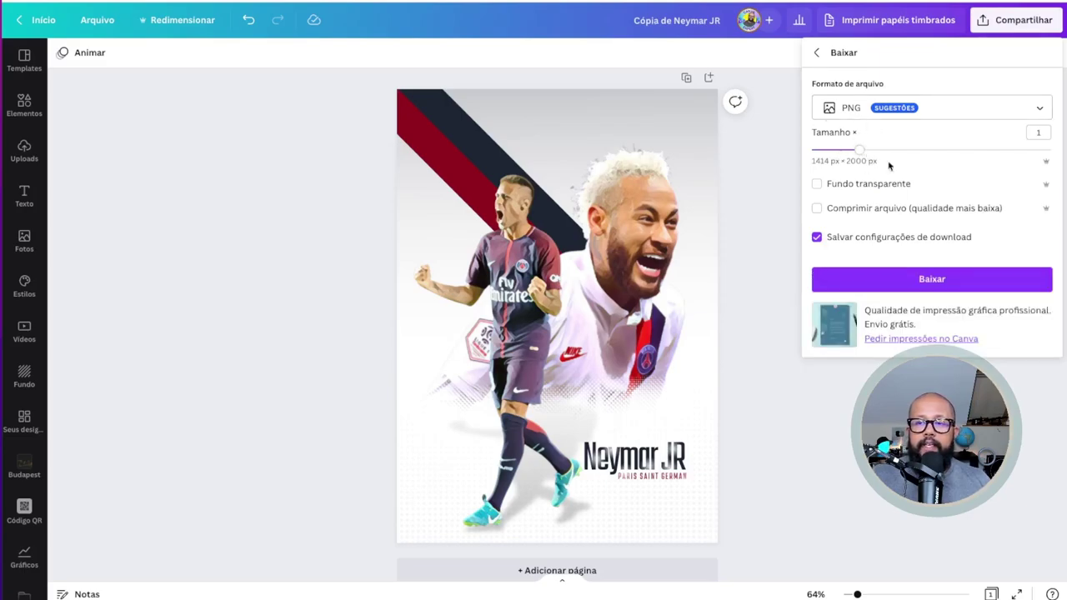
click(927, 280)
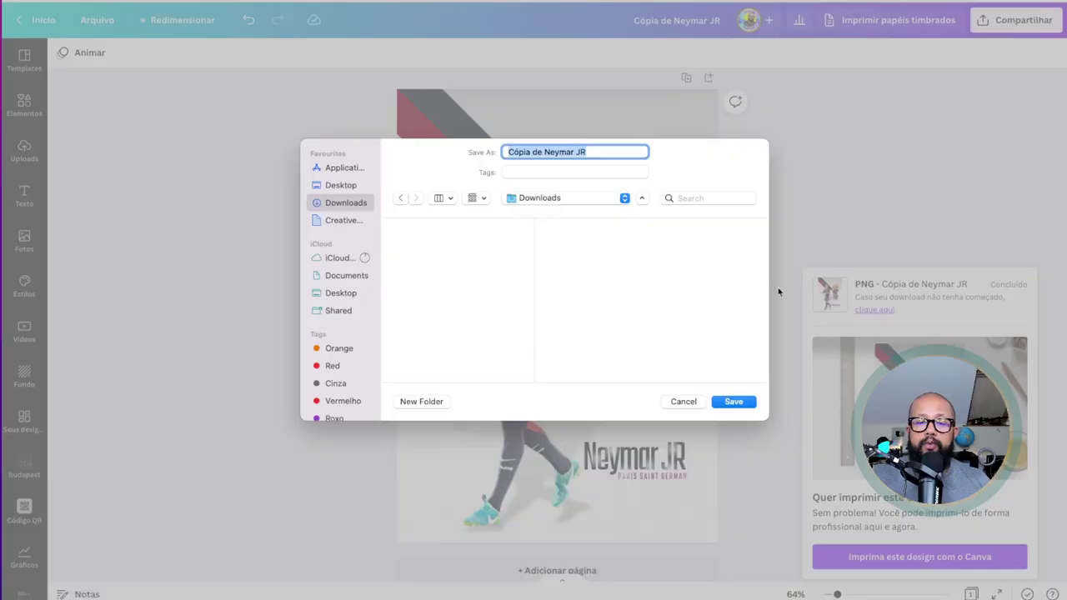
click(736, 400)
Upload the downloaded poster PNG and place it on a new blank page 2
drag(17, 590, 86, 156)
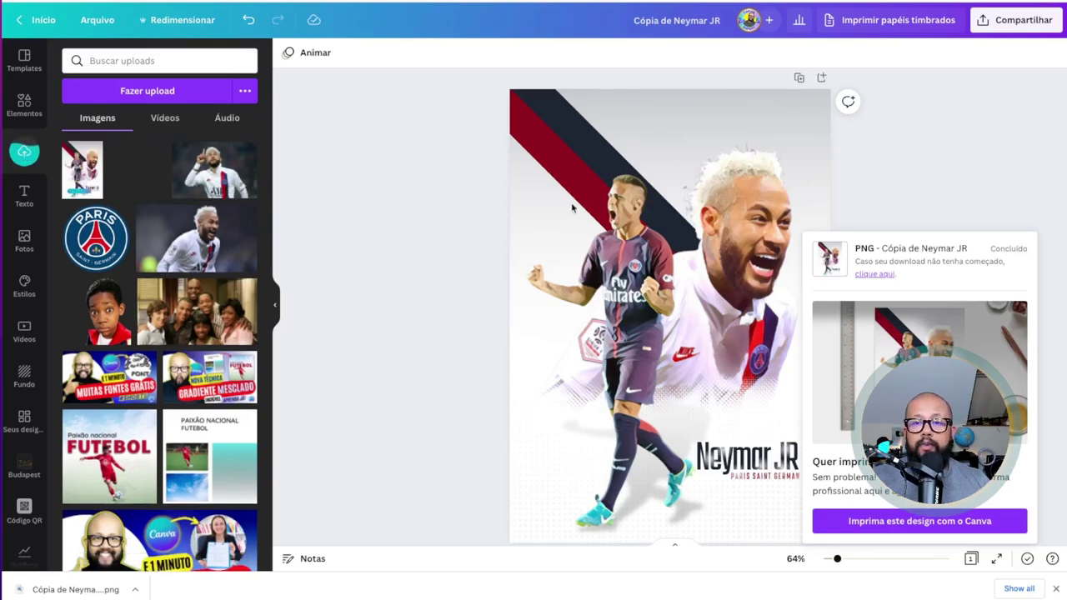
click(935, 94)
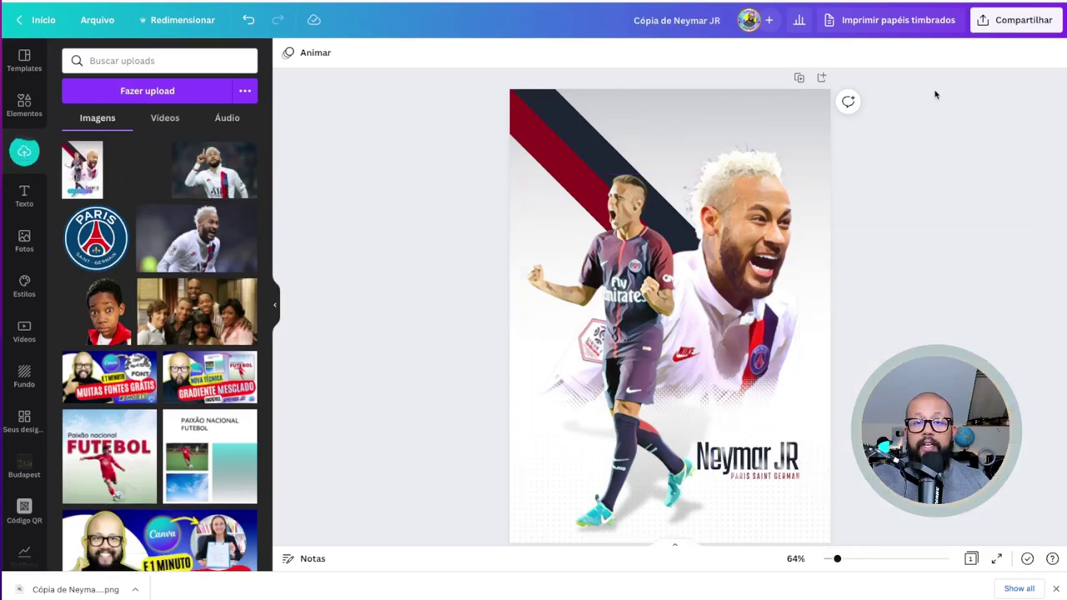
click(822, 79)
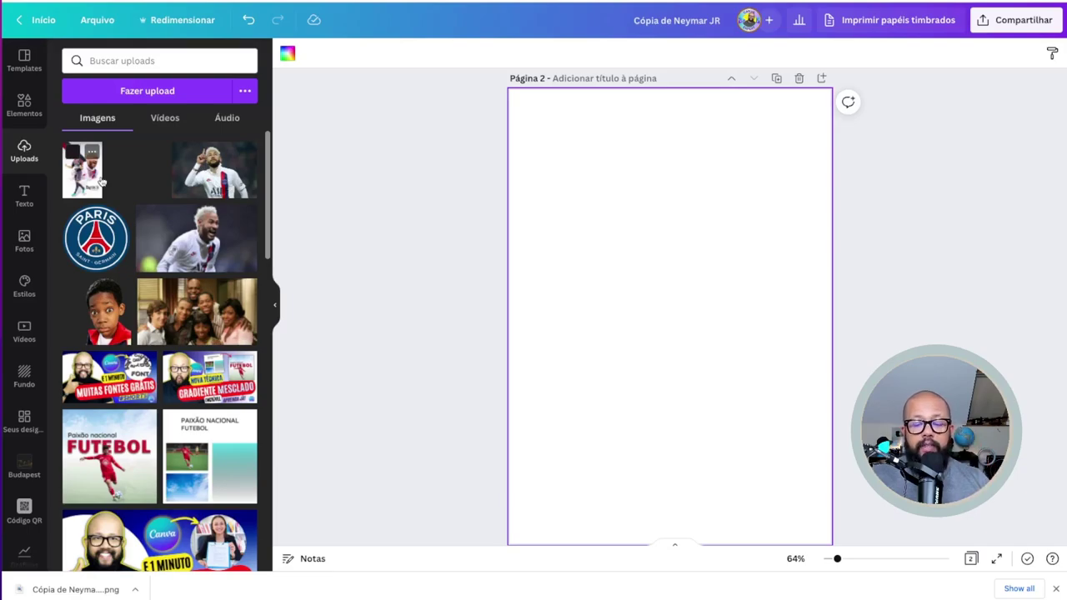
click(83, 171)
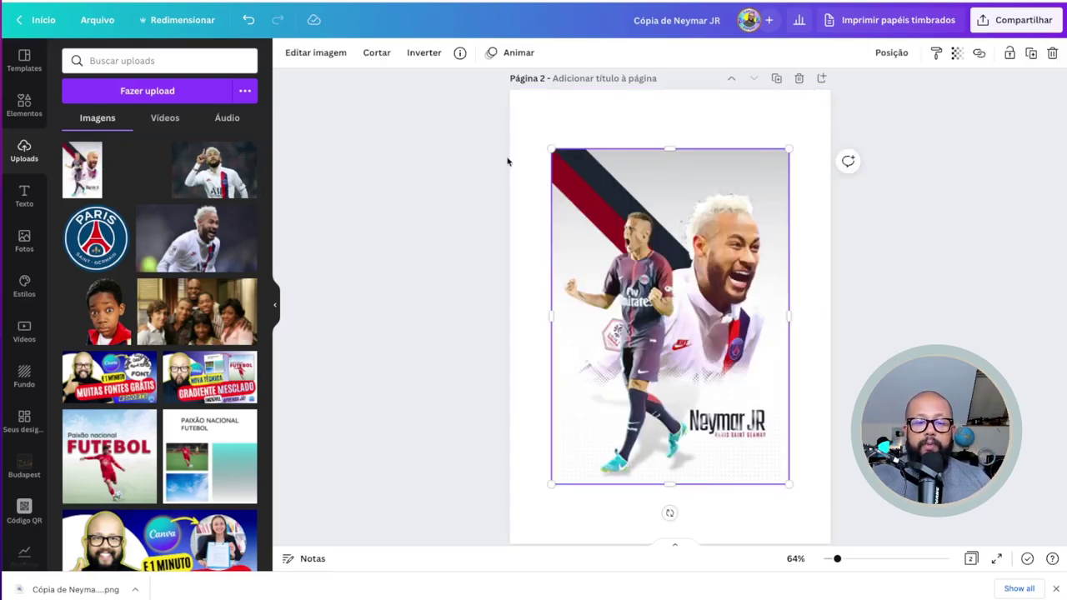
click(454, 152)
Apply the Poster 2 Smartmockup to the poster image on page 2
click(642, 208)
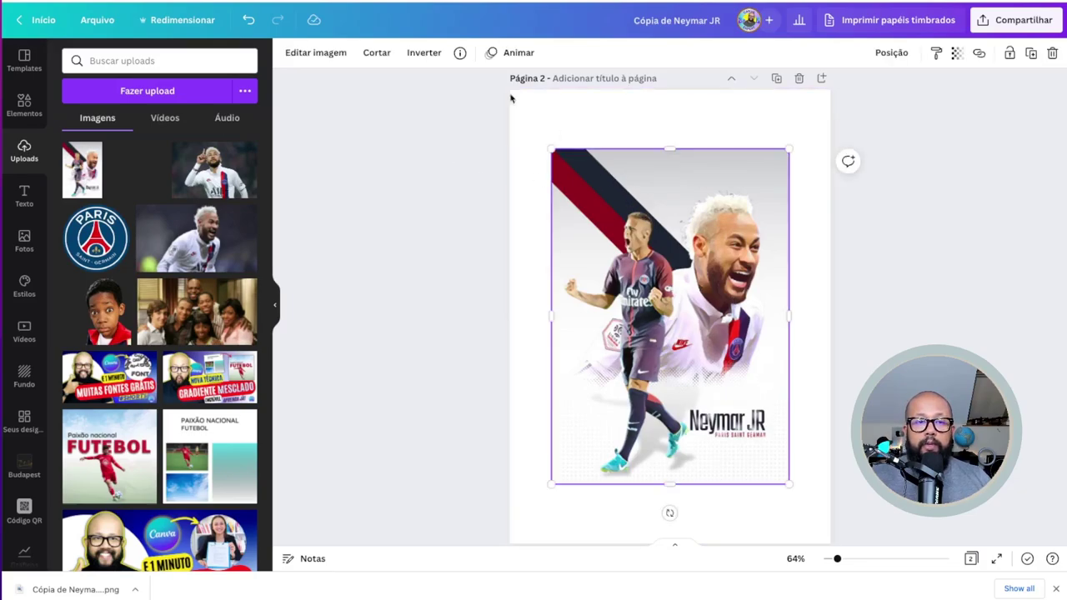
click(315, 55)
scroll(200, 282, down, 7)
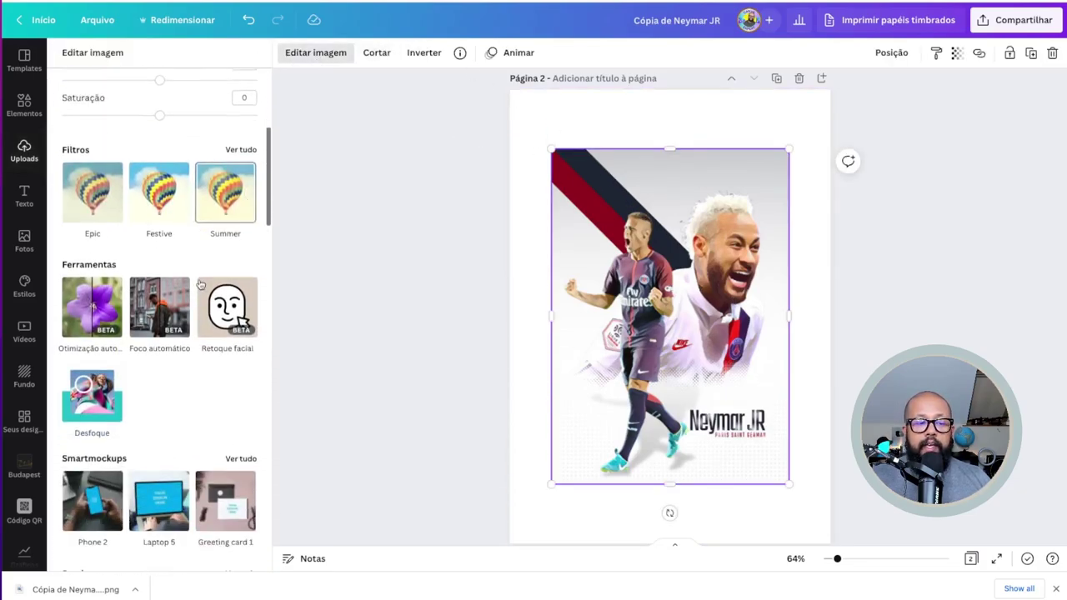
scroll(170, 271, down, 1)
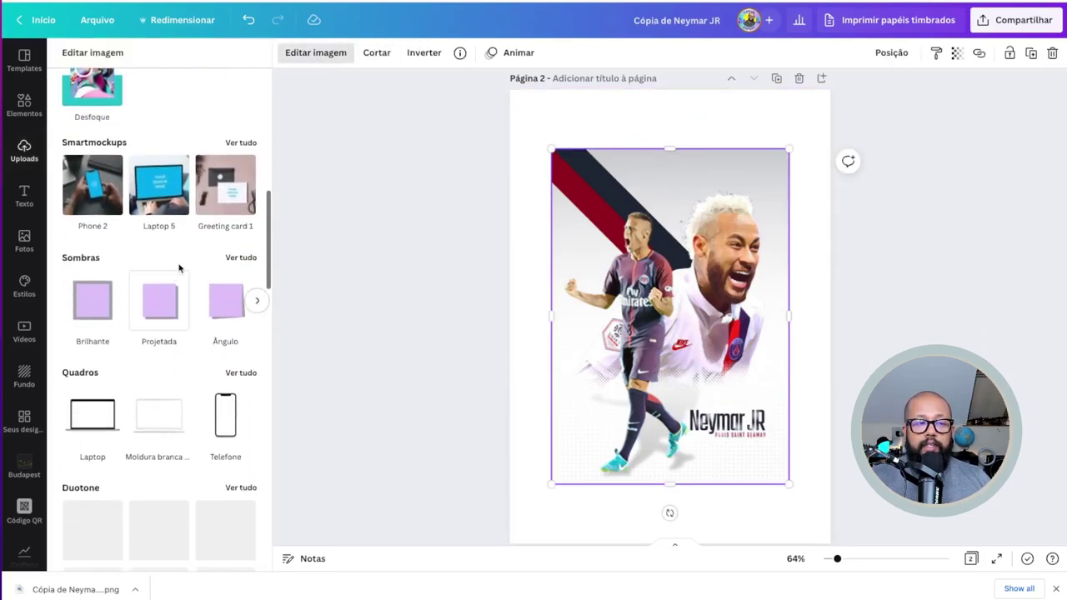
click(245, 147)
scroll(211, 269, down, 5)
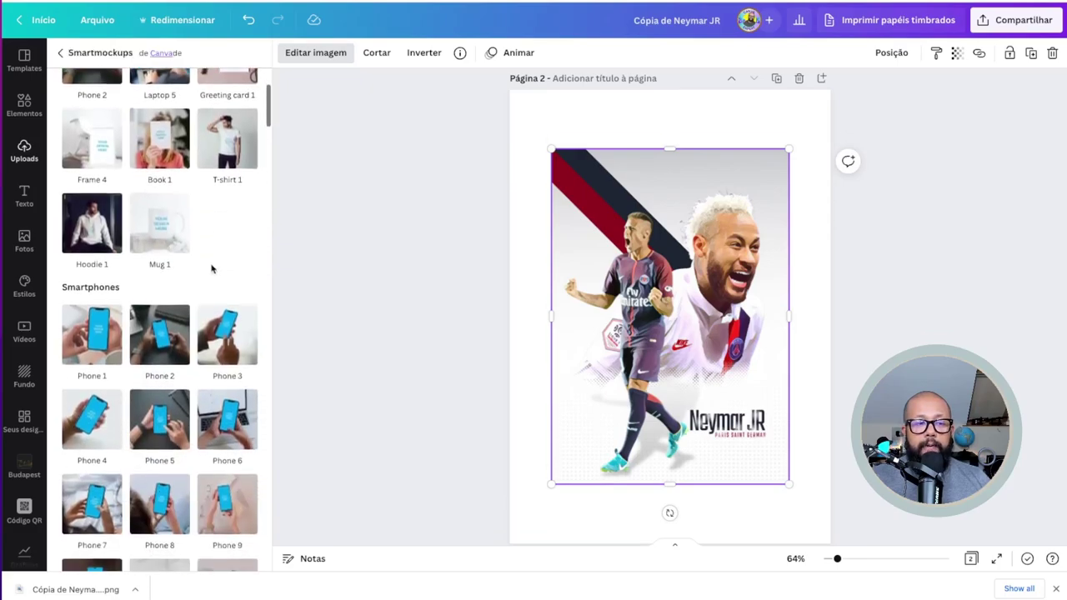
scroll(211, 271, down, 15)
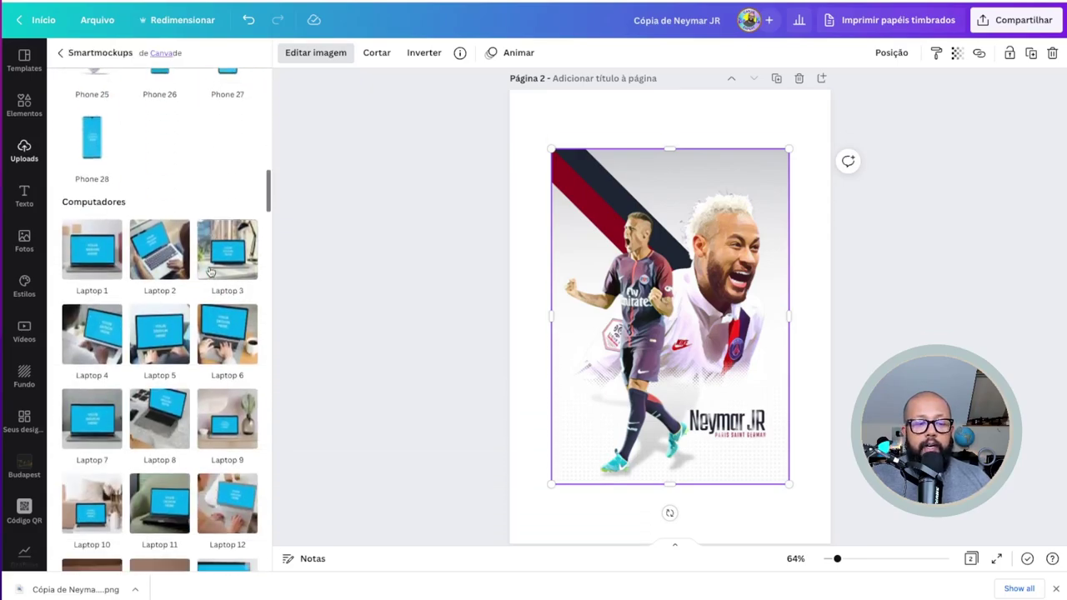
scroll(211, 272, down, 10)
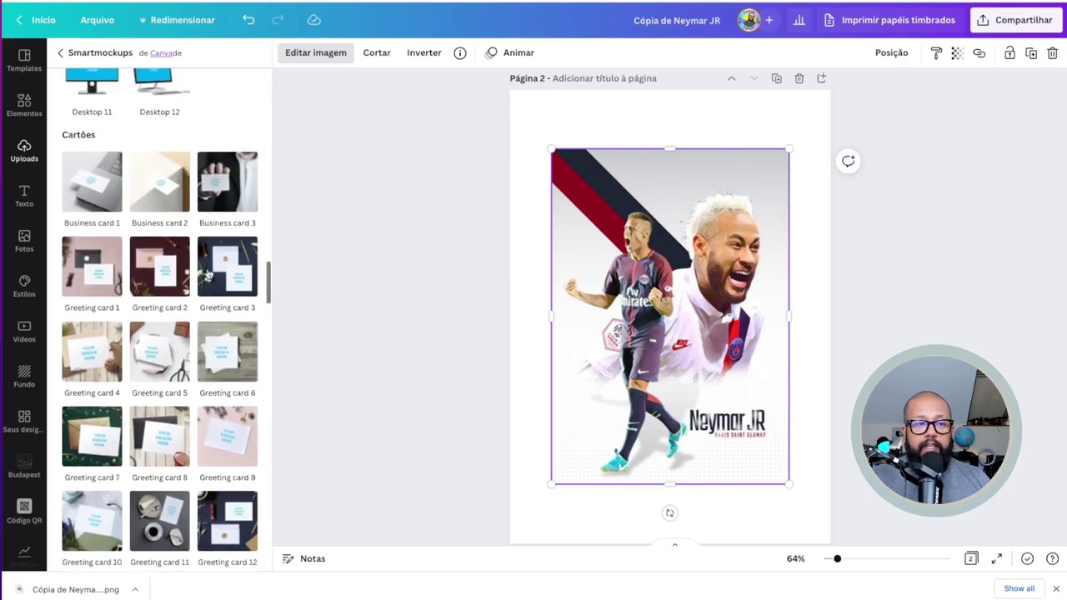
scroll(210, 266, down, 3)
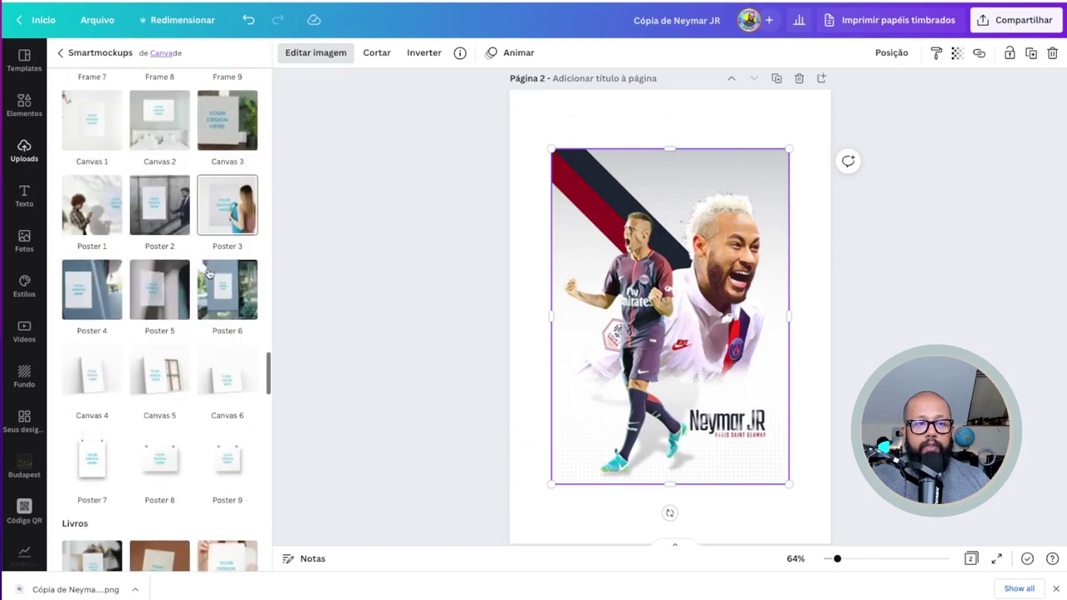
scroll(244, 235, down, 1)
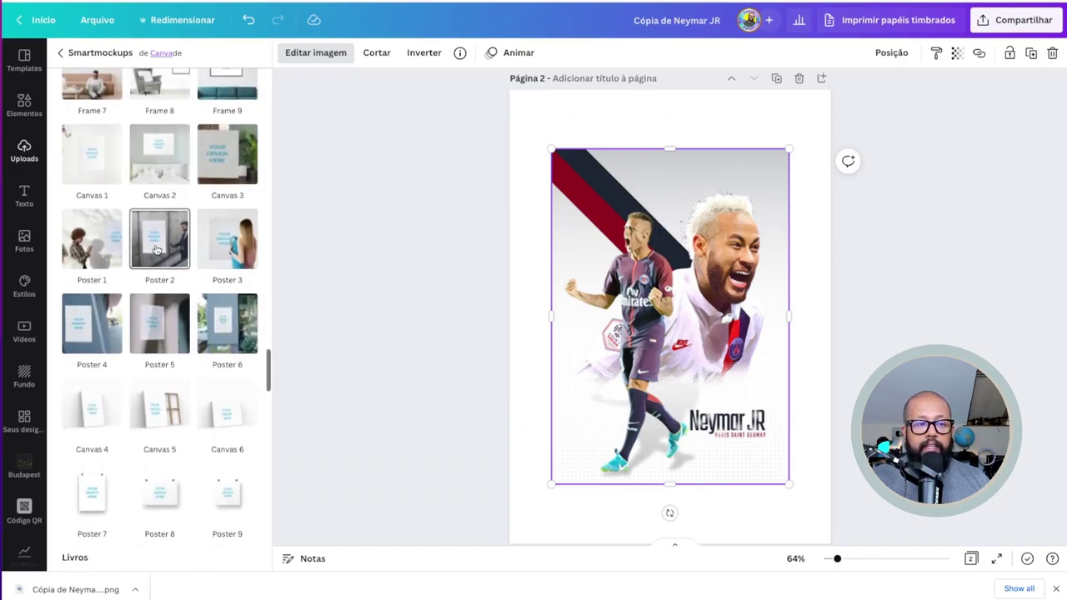
click(159, 240)
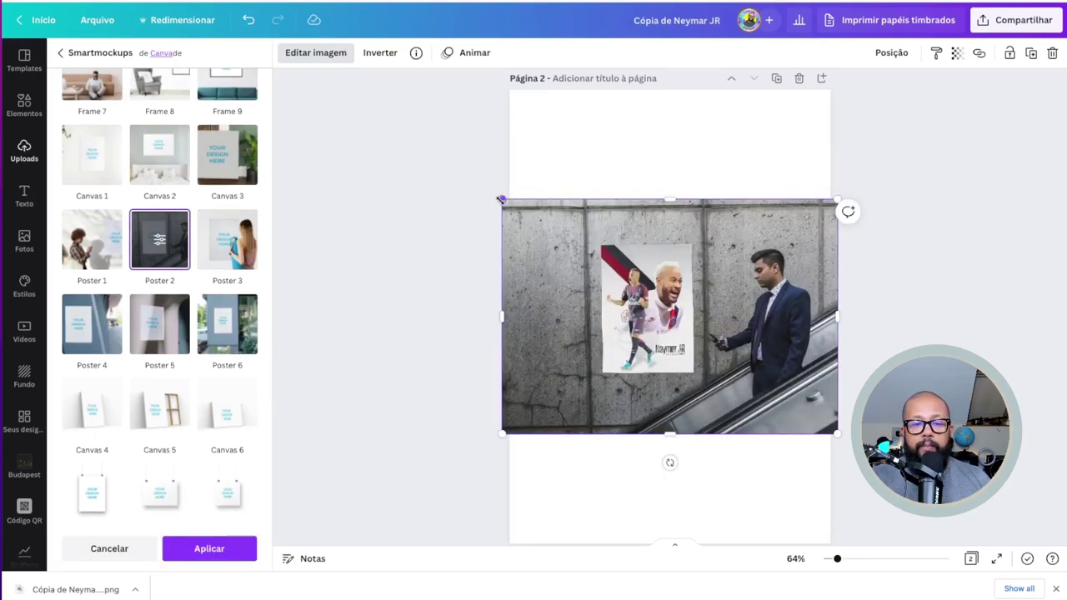
click(238, 545)
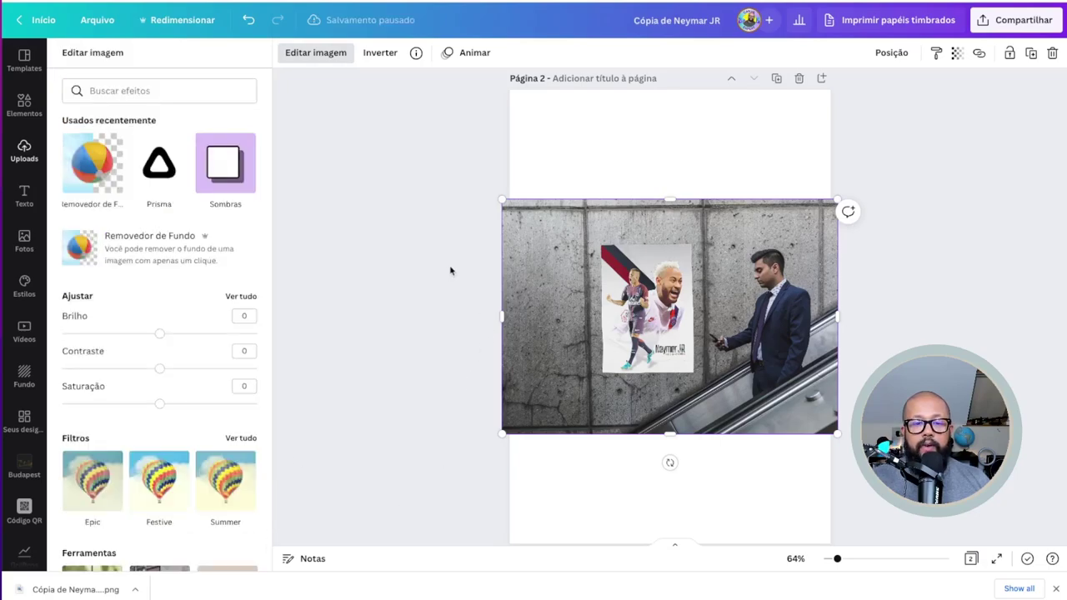
click(424, 216)
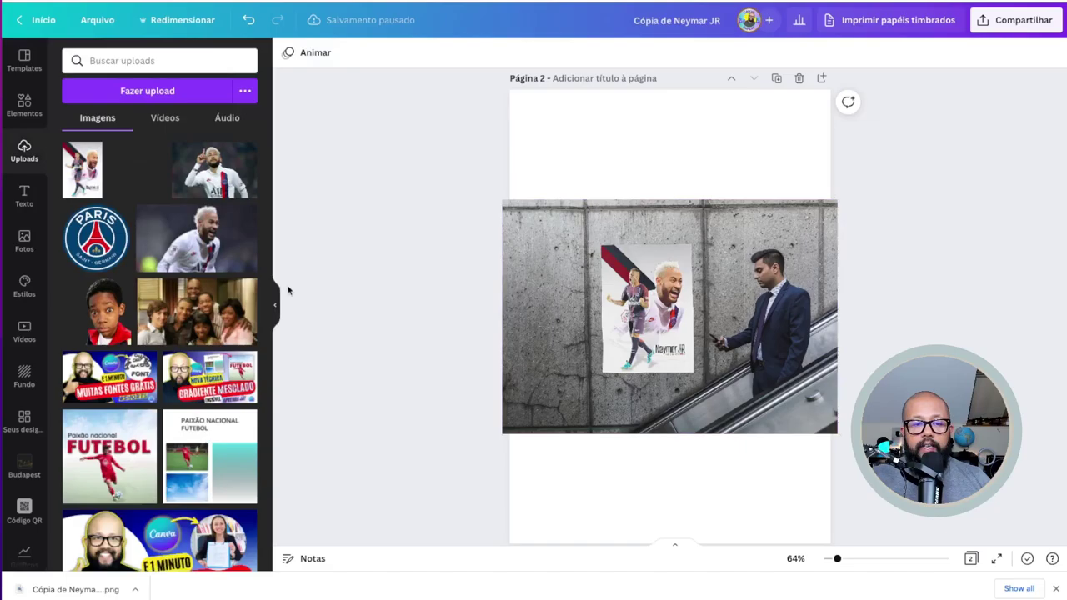
Examine the wall poster mockup on page 2 up close with the uploads hidden
click(278, 308)
scroll(554, 302, up, 5)
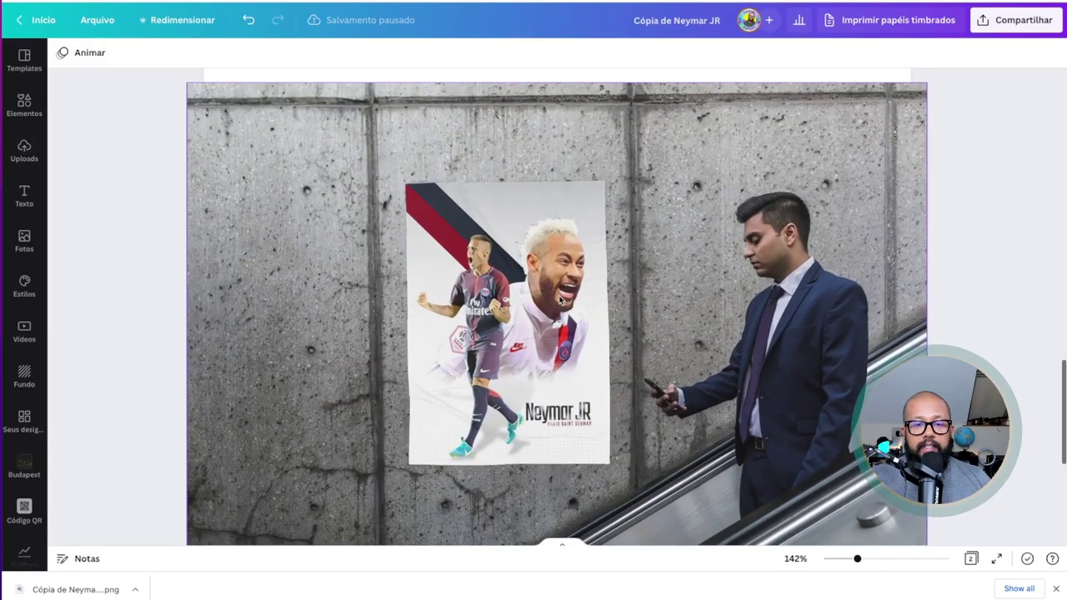
scroll(559, 302, down, 2)
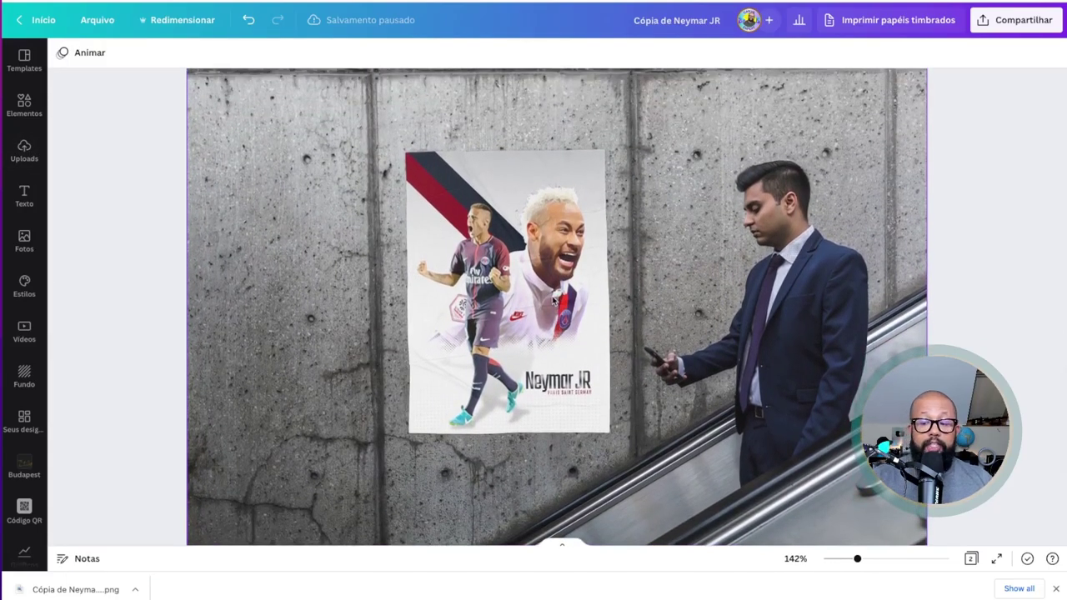